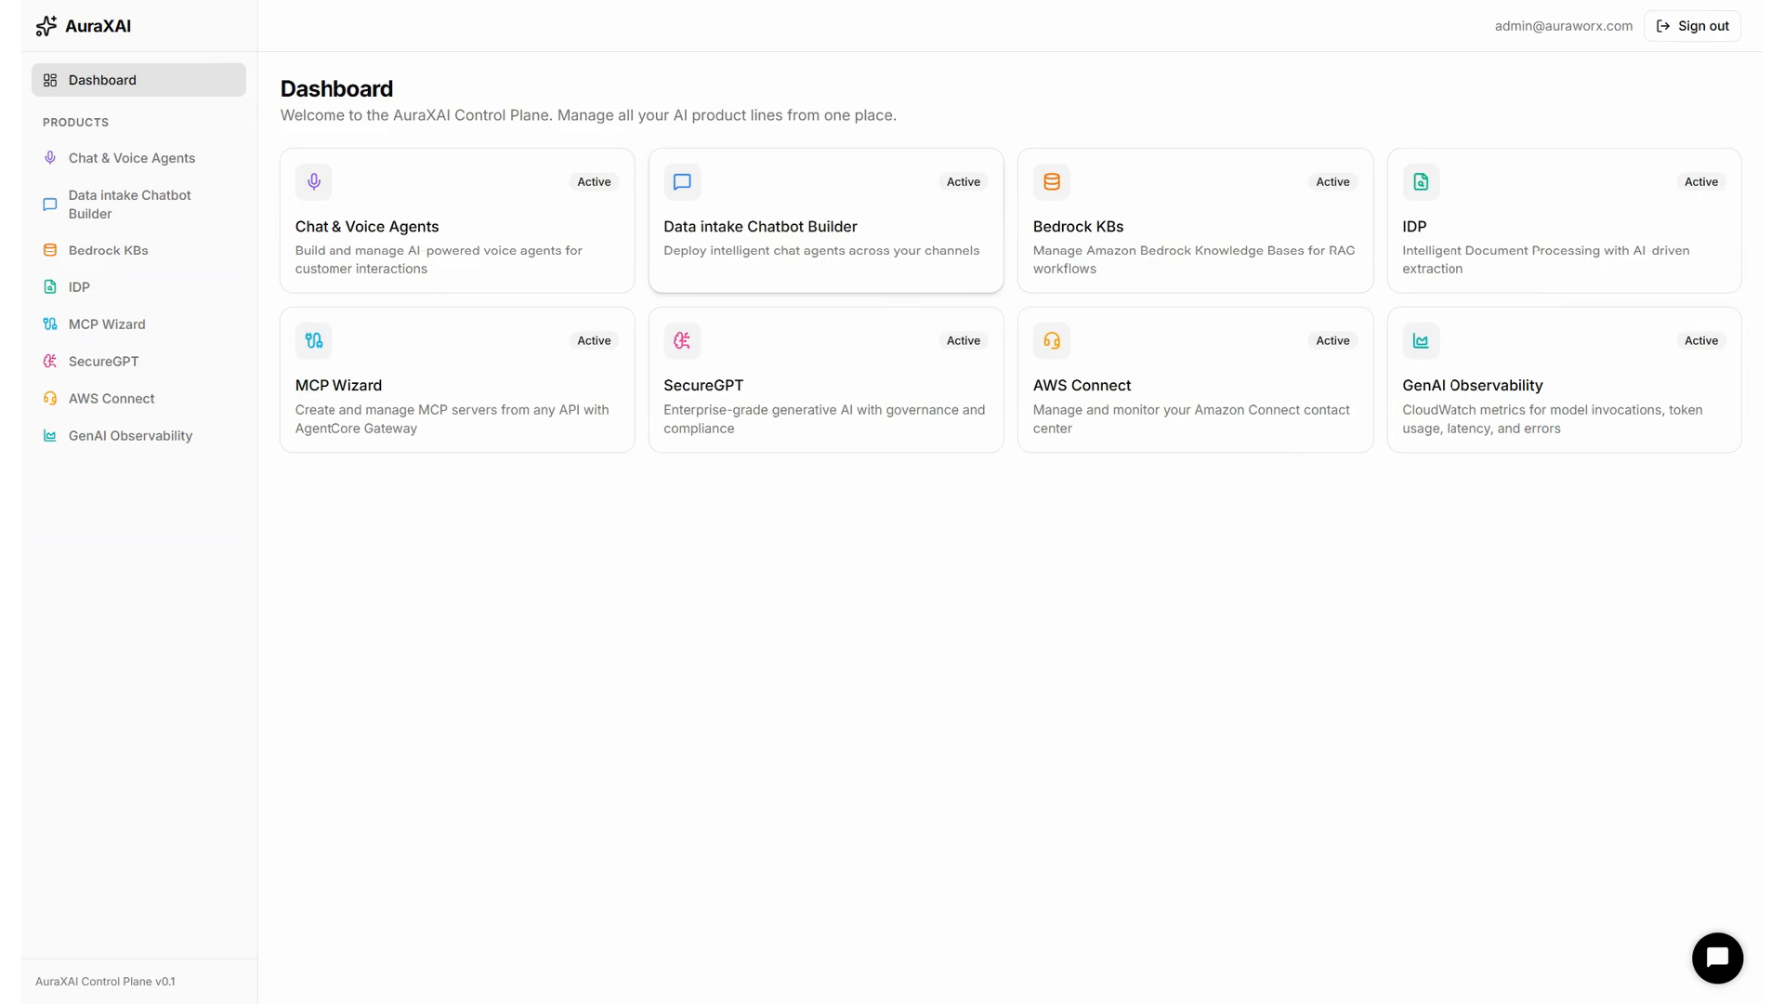
Open the Data intake Chatbot Builder product card on the dashboard.
{"action": "left_click", "coordinate": [898, 237]}
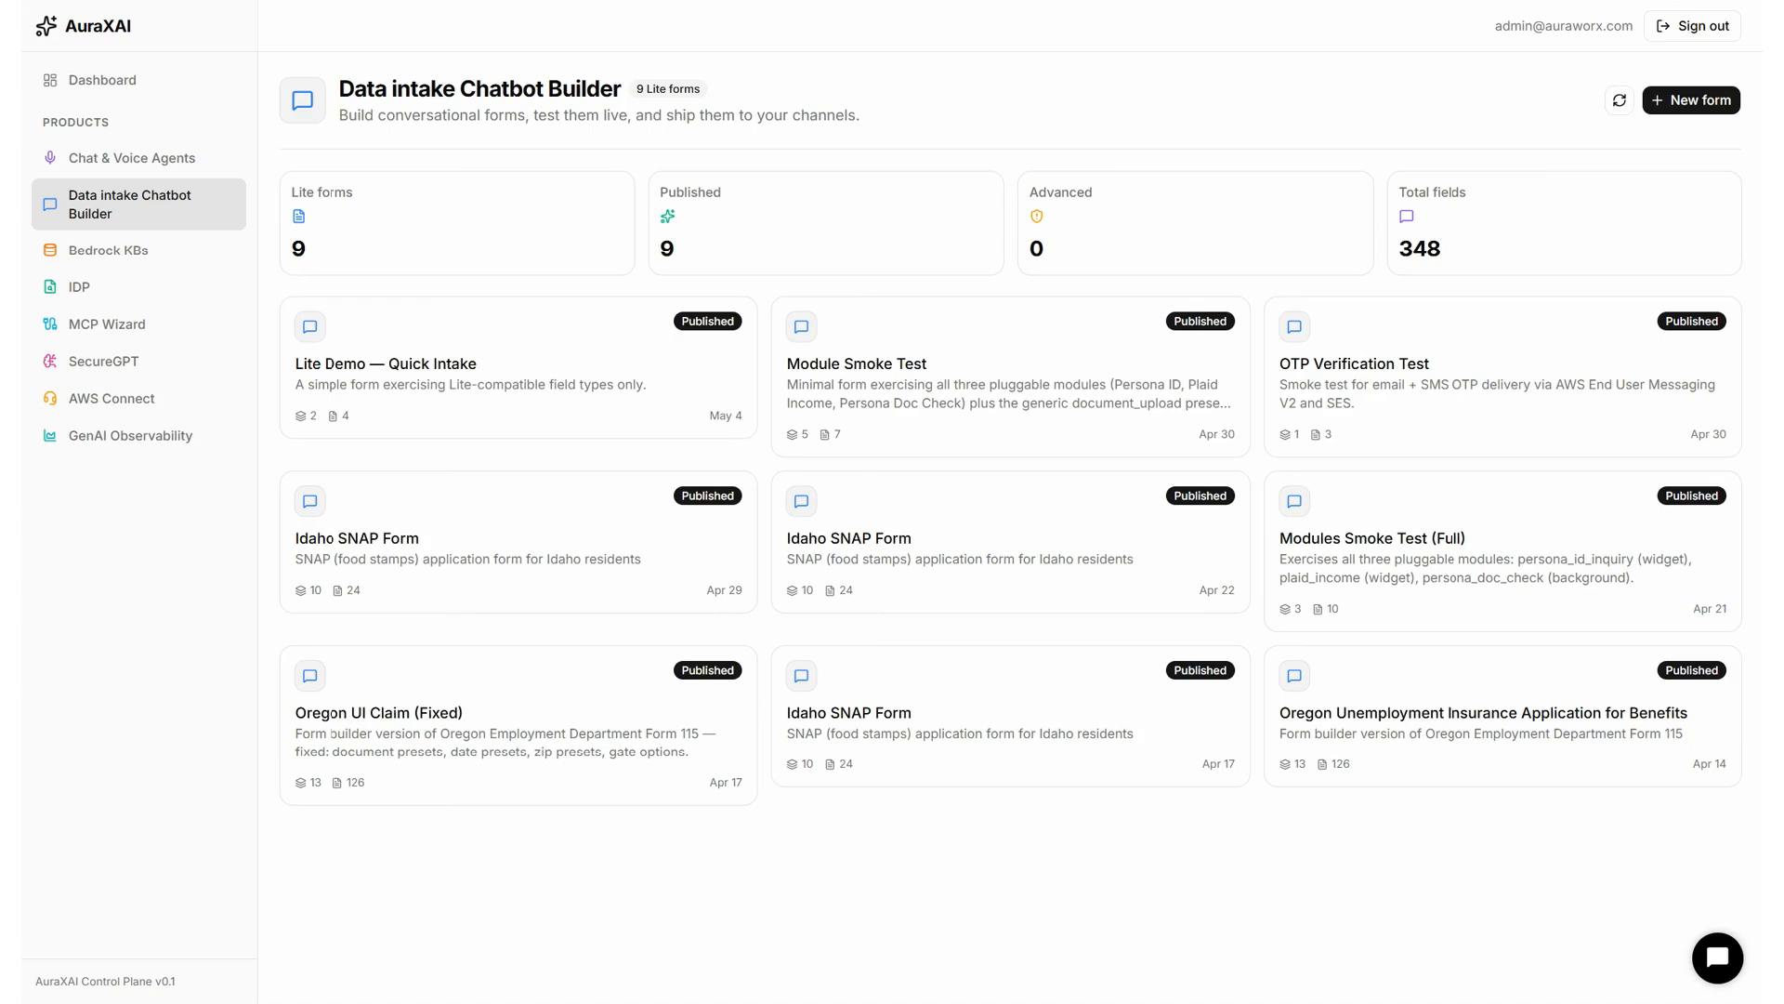
{"action": "left_click", "coordinate": [625, 354]}
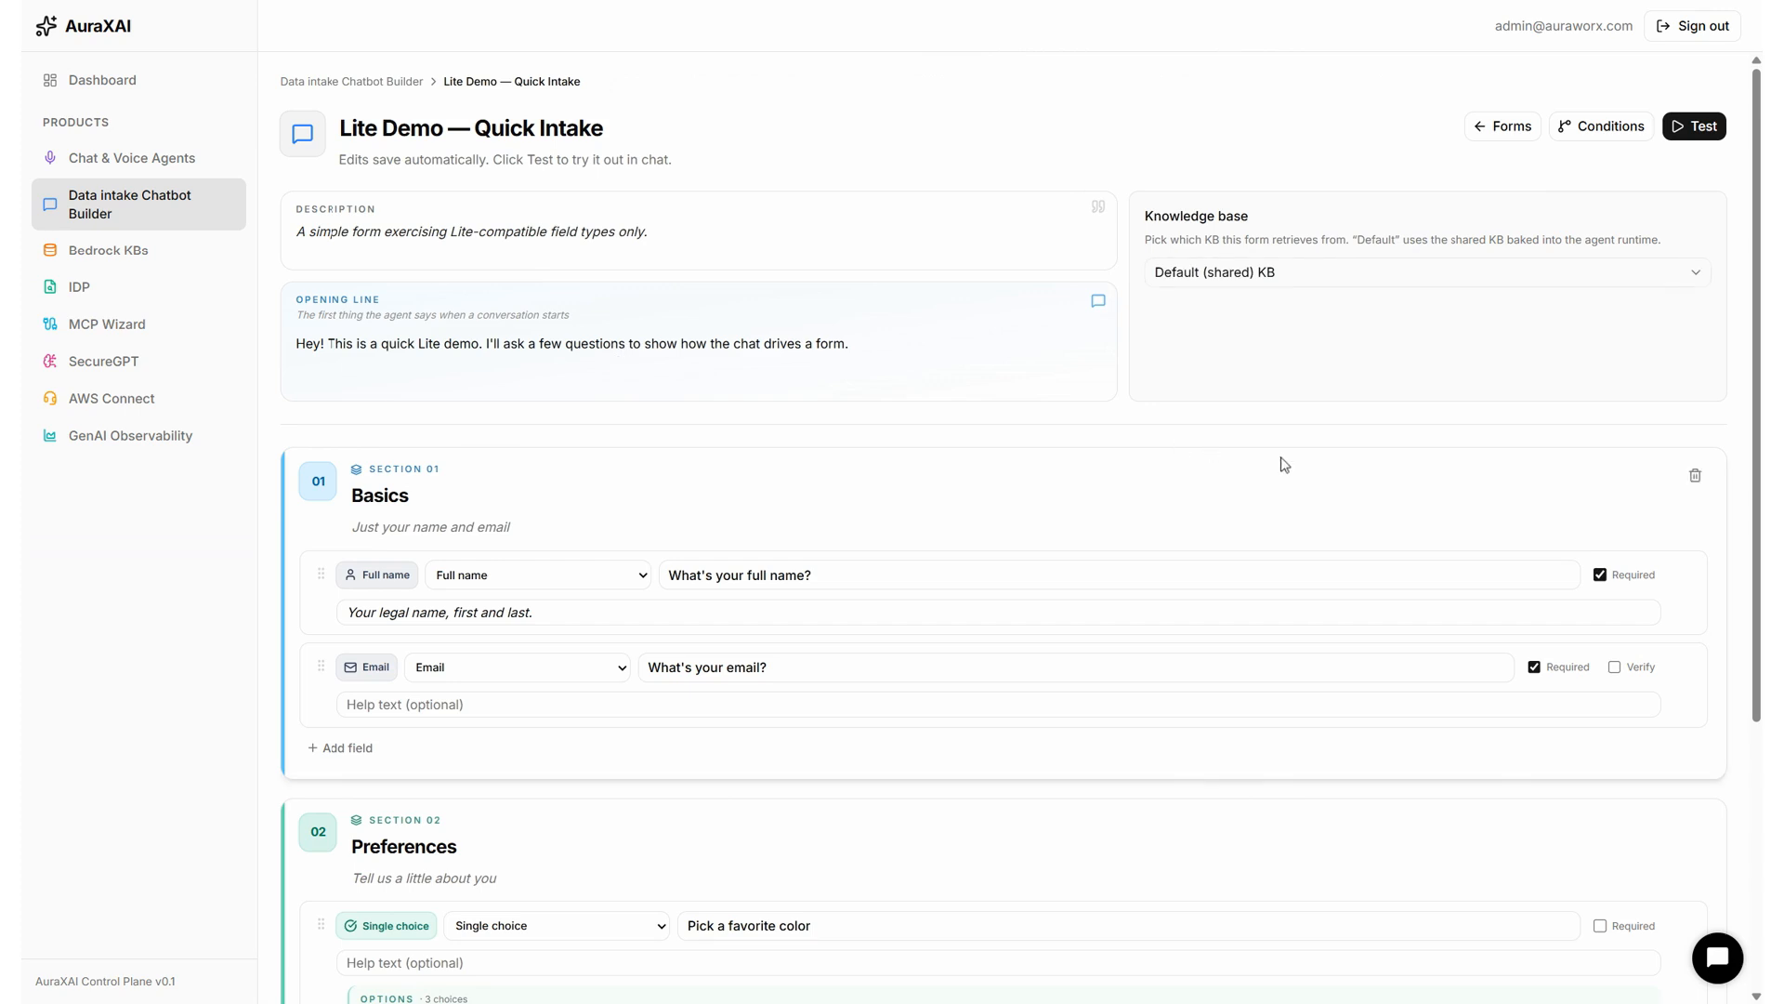
Add a new third section to the Lite Demo — Quick Intake form.
{"action": "scroll", "coordinate": [1284, 464], "scroll_direction": "down", "scroll_amount": 3}
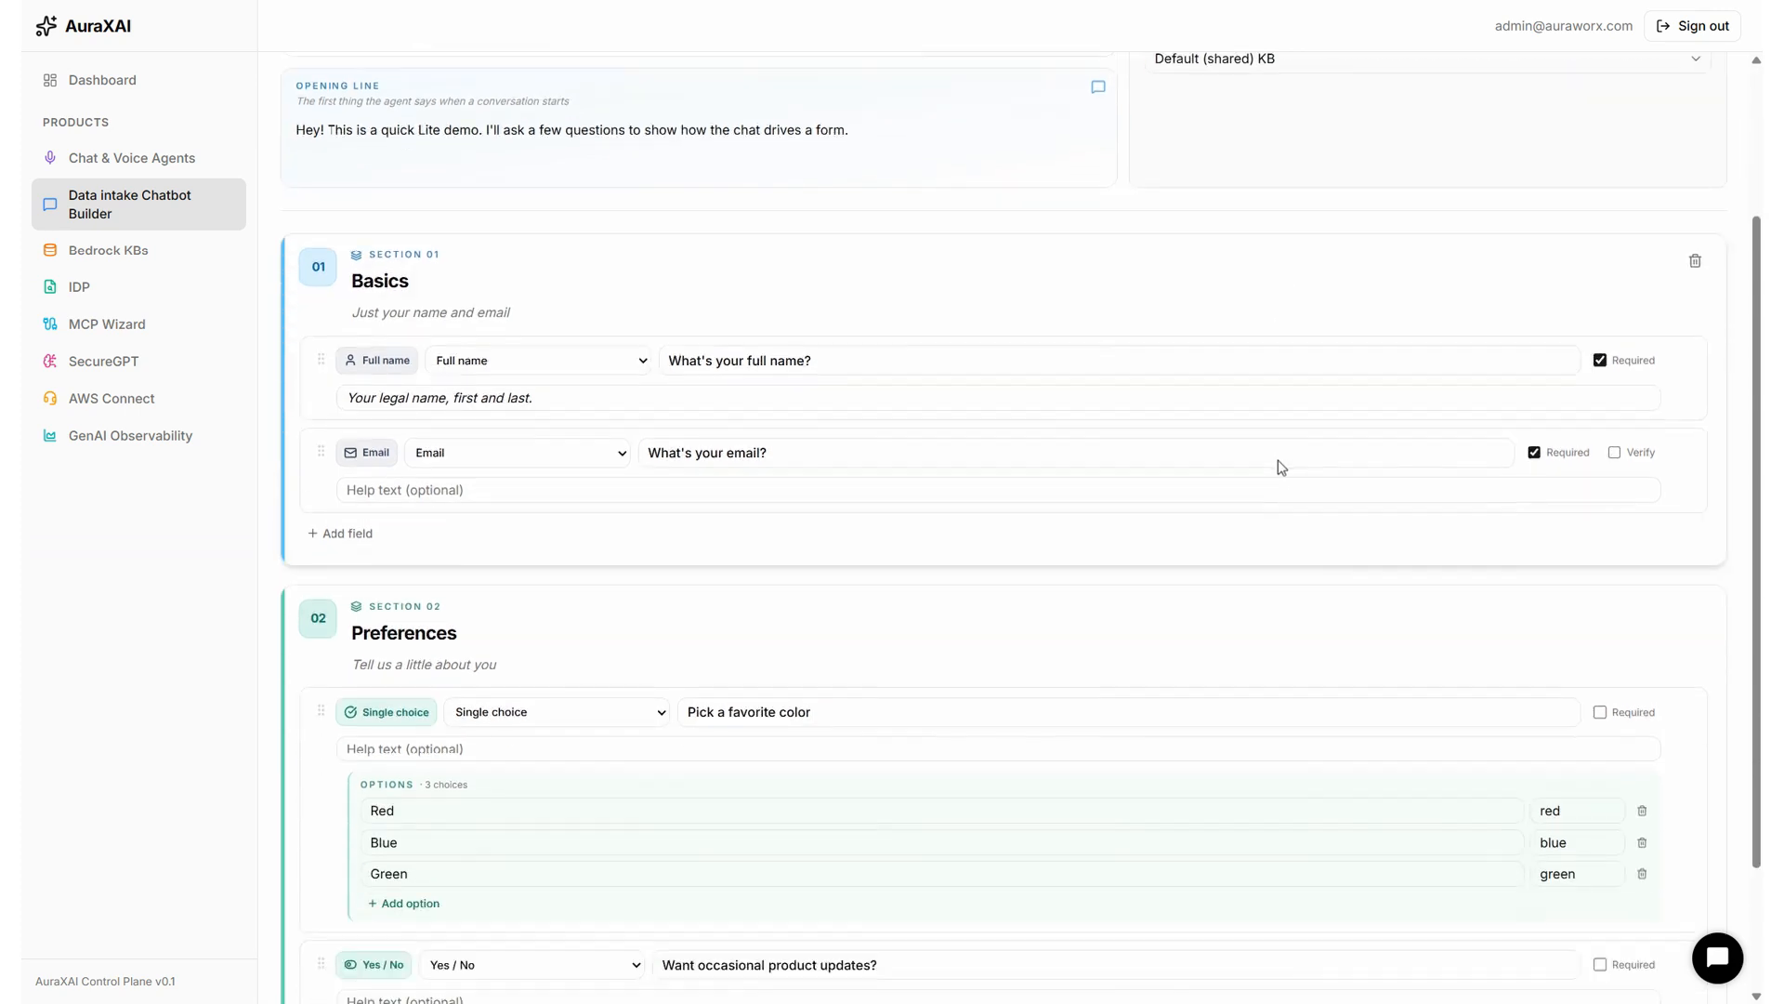
{"action": "scroll", "coordinate": [1280, 464], "scroll_direction": "up", "scroll_amount": 3}
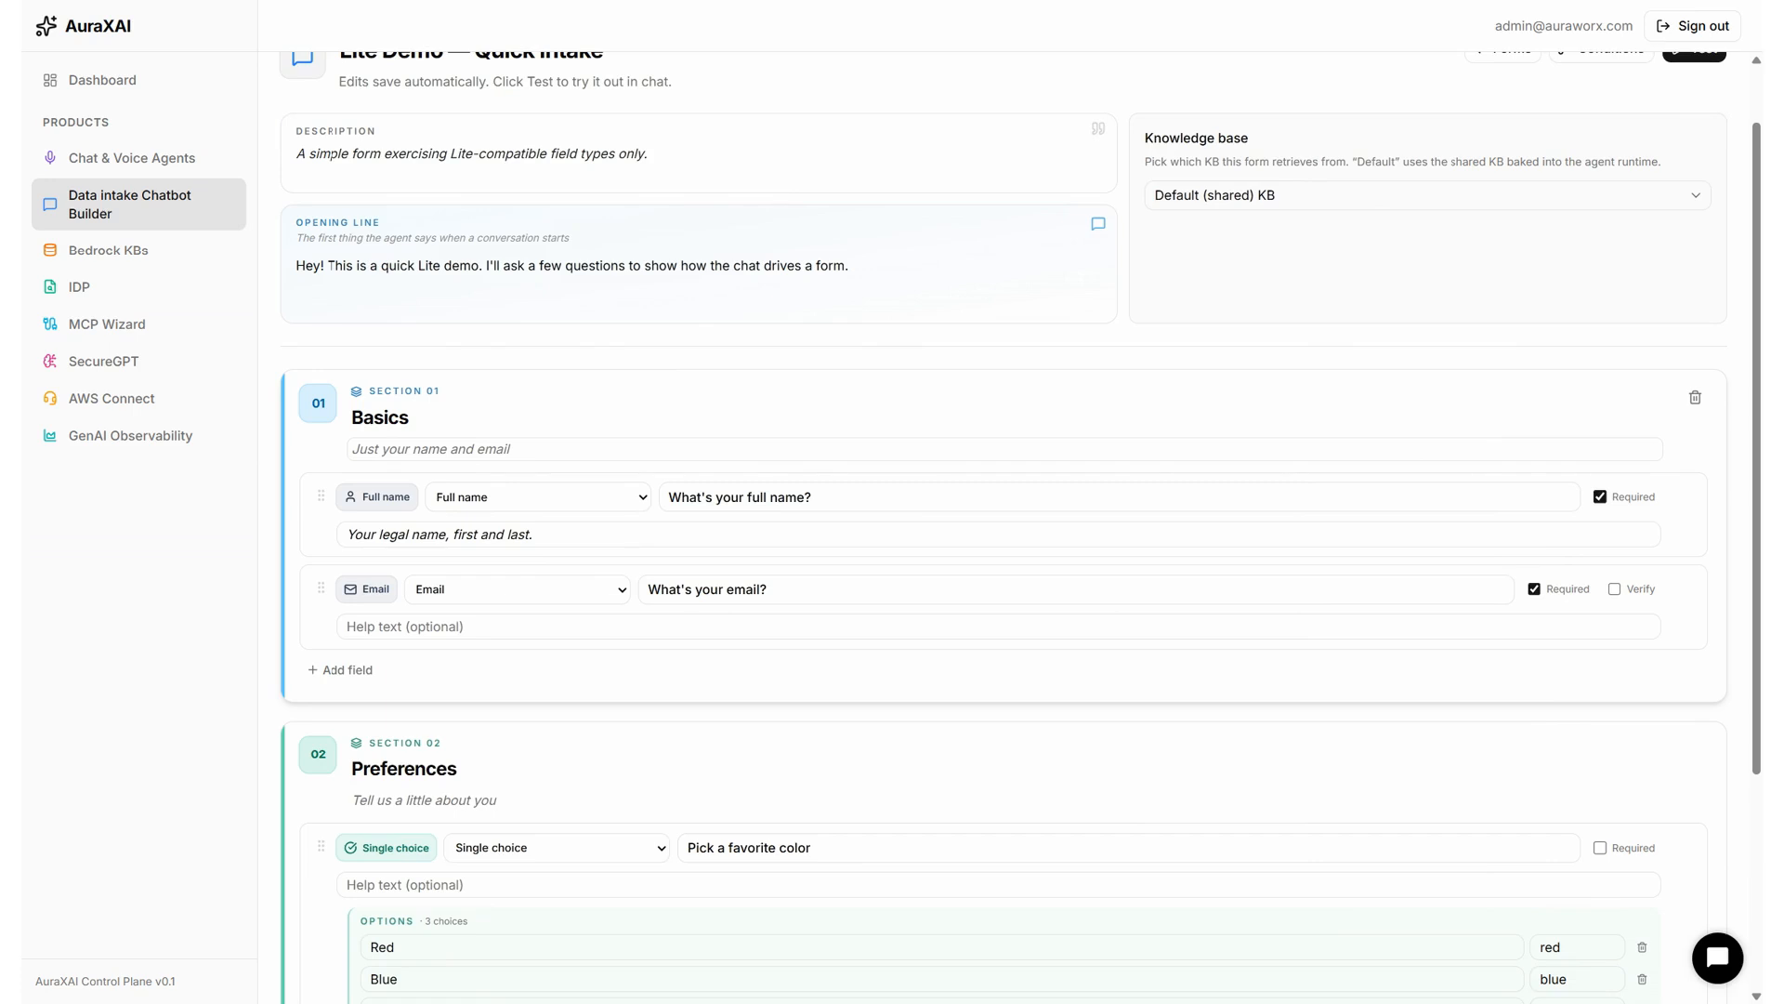
{"action": "scroll", "coordinate": [1282, 465], "scroll_direction": "down", "scroll_amount": 2}
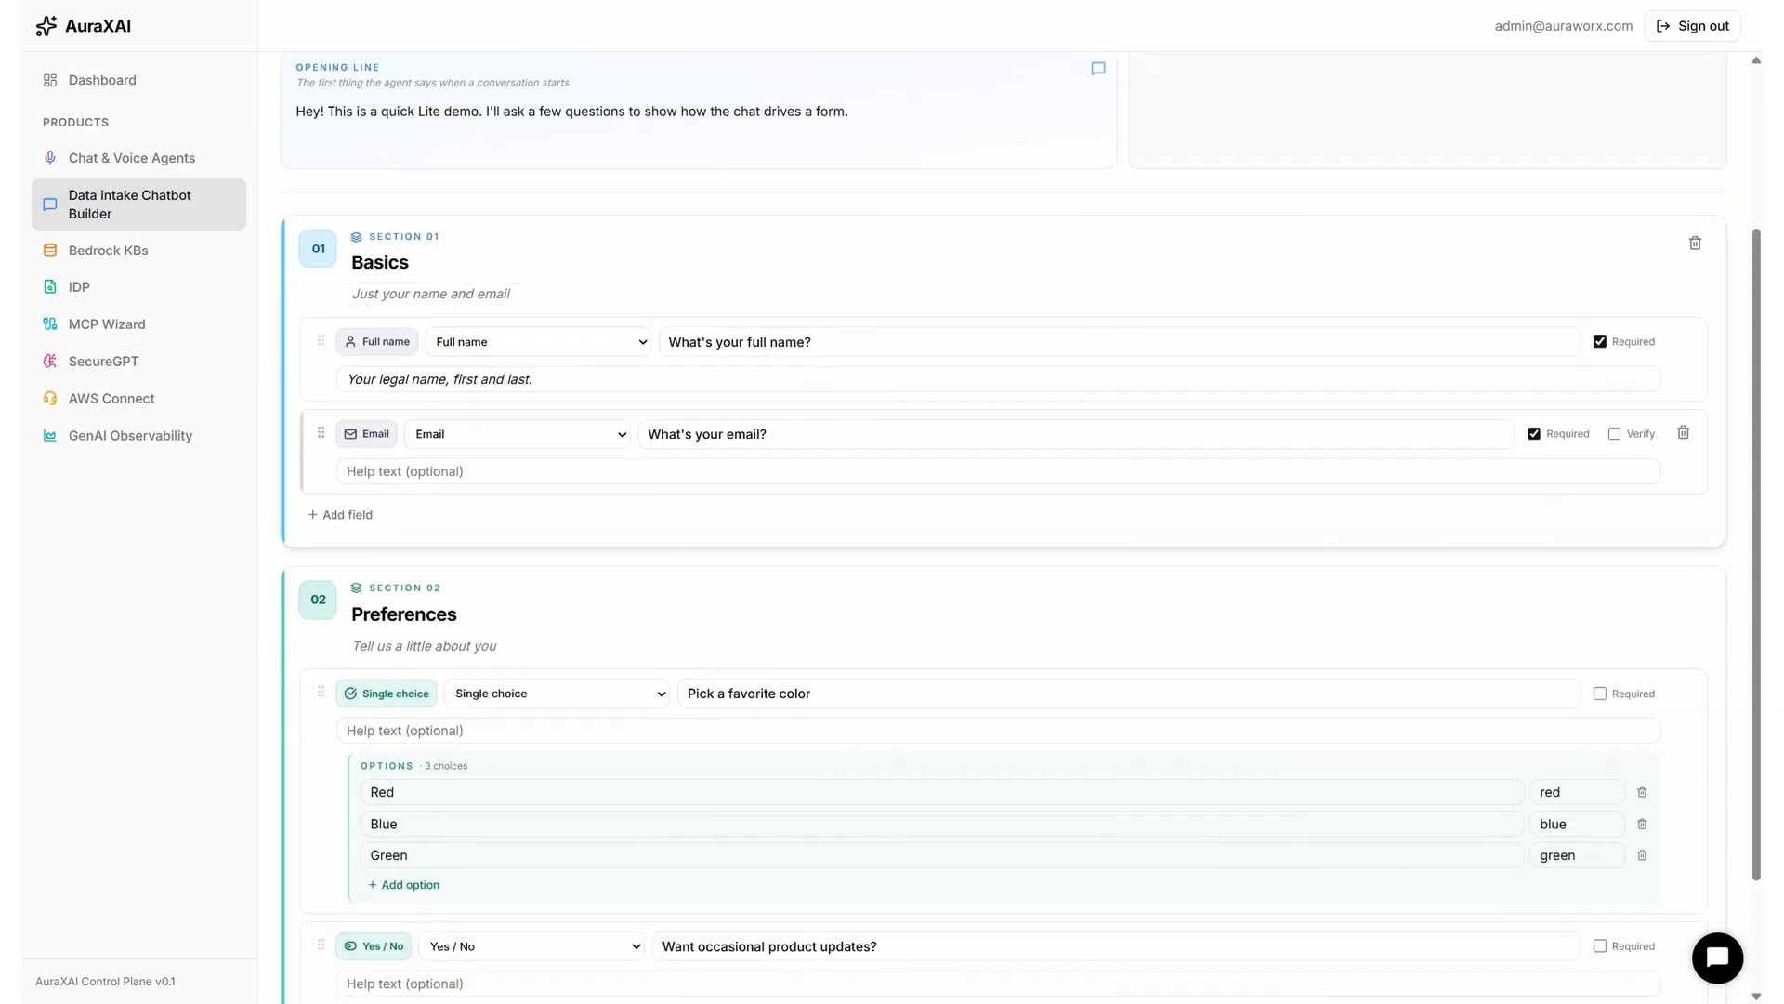
{"action": "scroll", "coordinate": [329, 111], "scroll_direction": "down", "scroll_amount": 2}
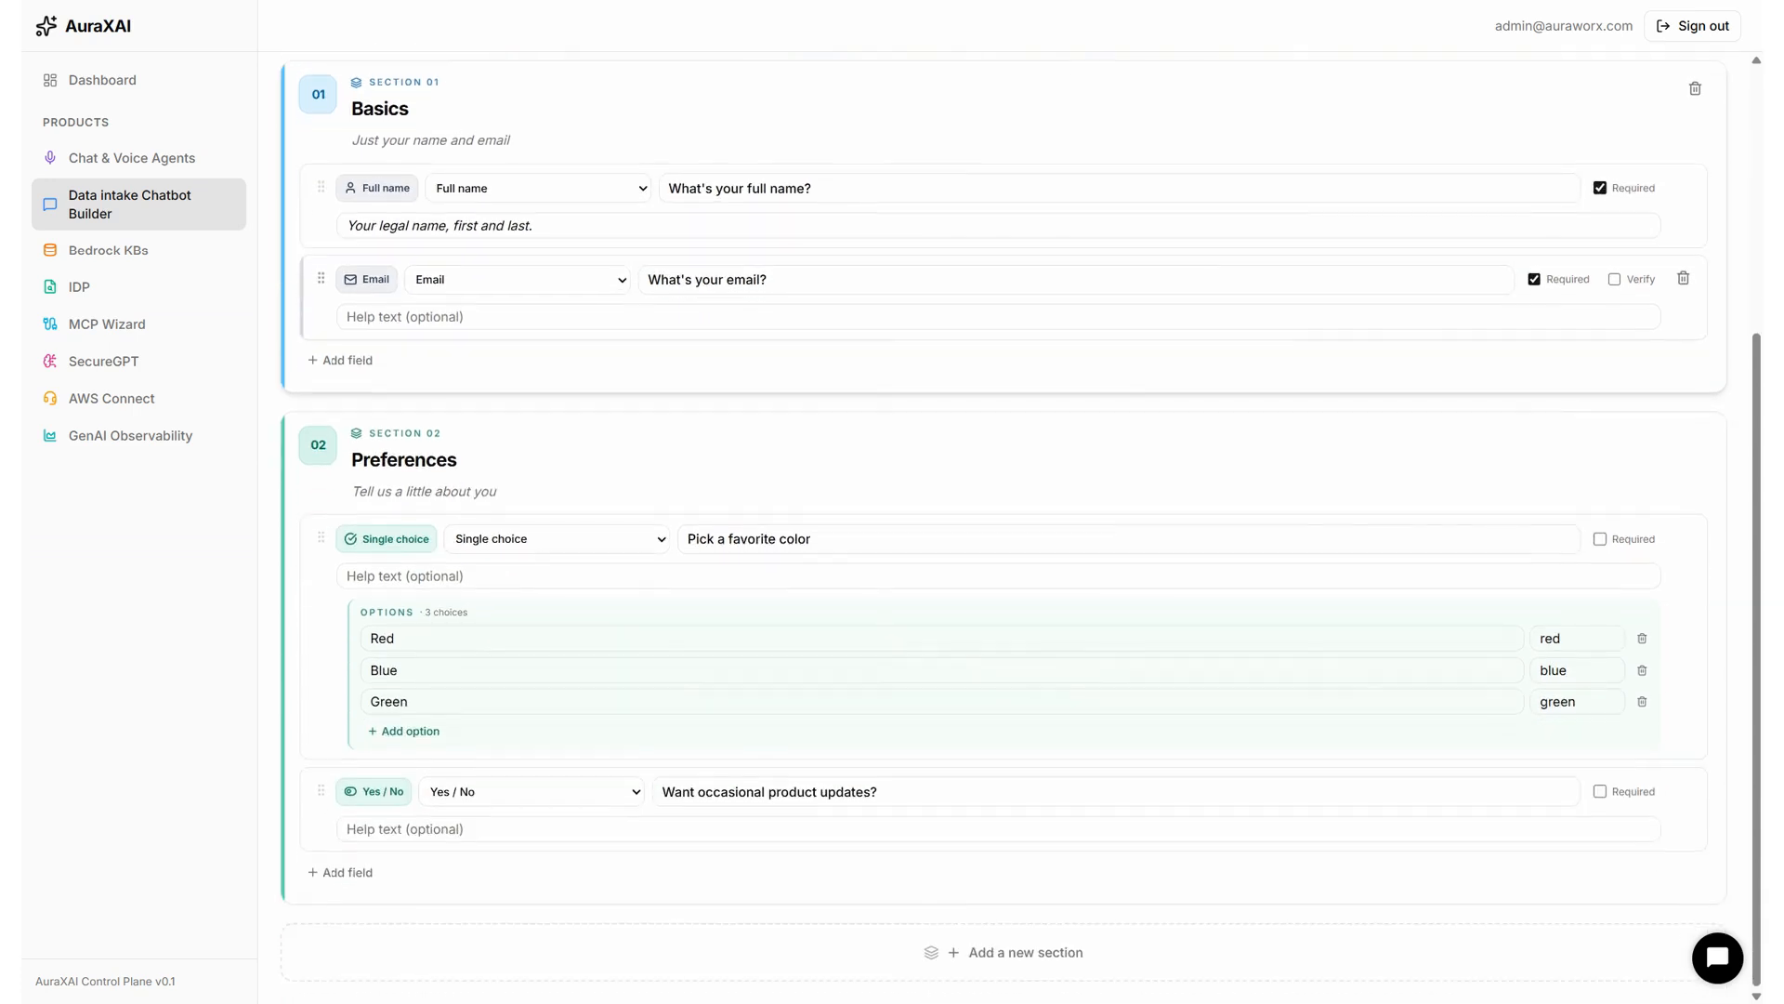
{"action": "left_click", "coordinate": [934, 966]}
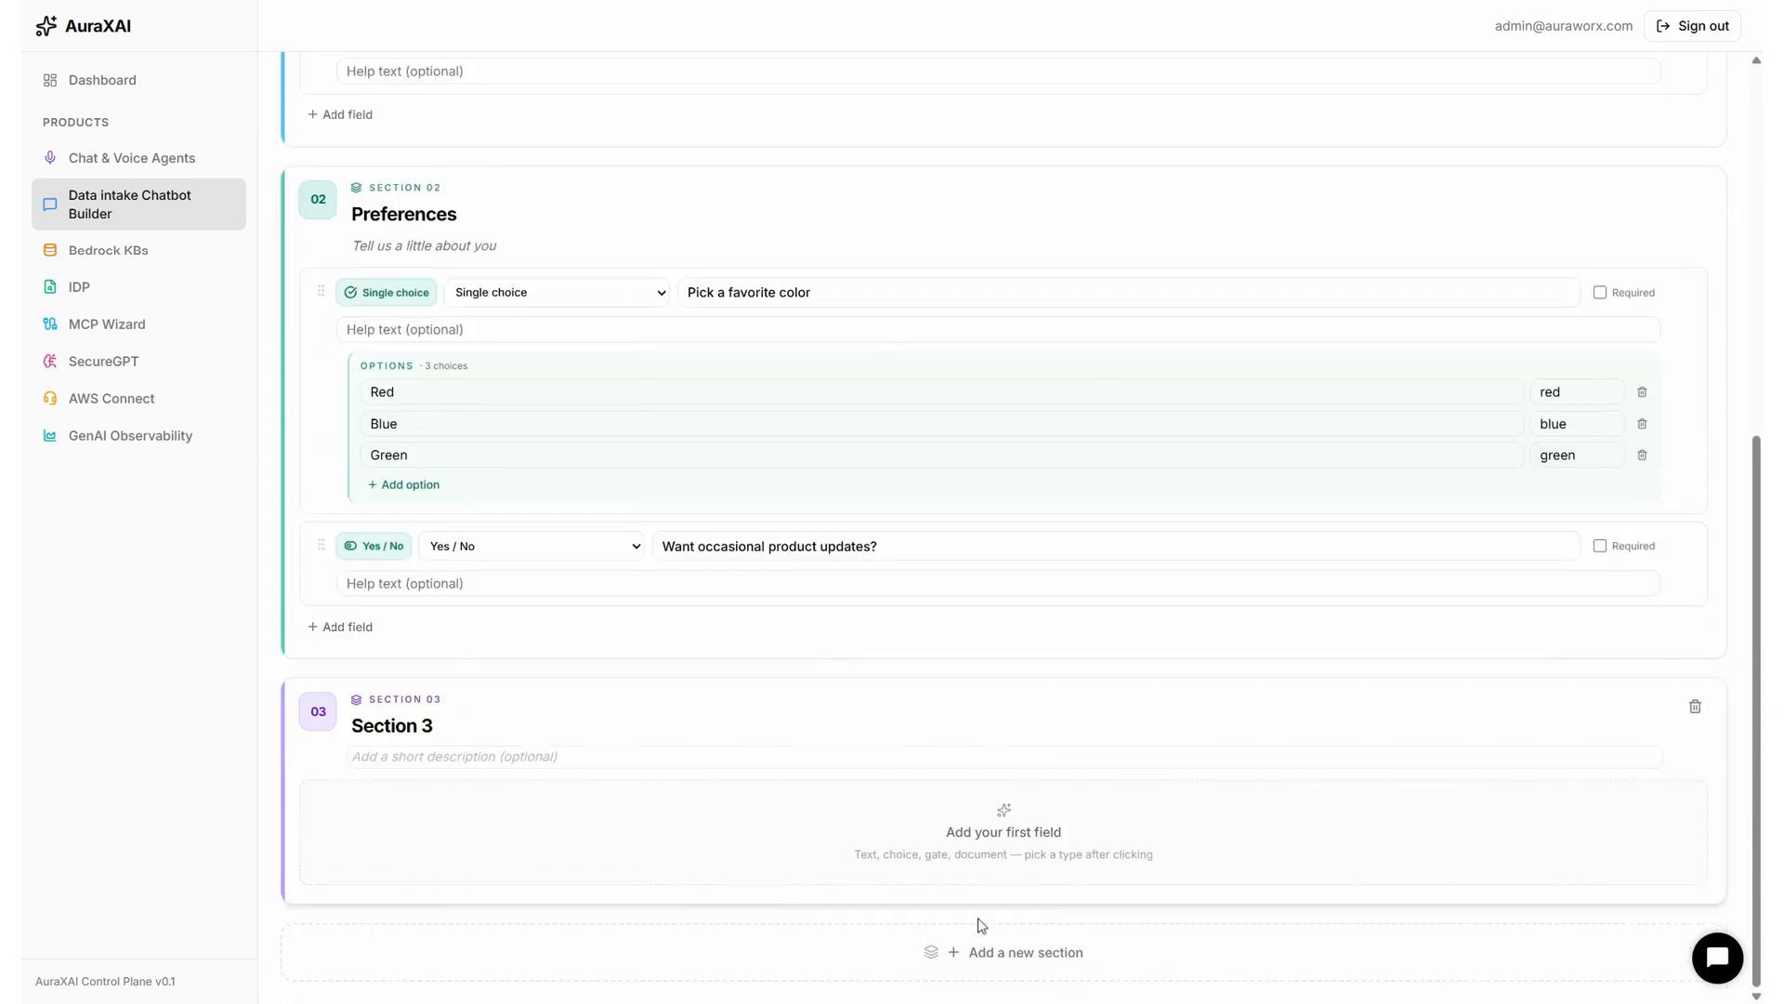
Title the new section 'Phone no input' and add its first blank field.
{"action": "left_click", "coordinate": [567, 726]}
{"action": "left_click", "coordinate": [548, 756]}
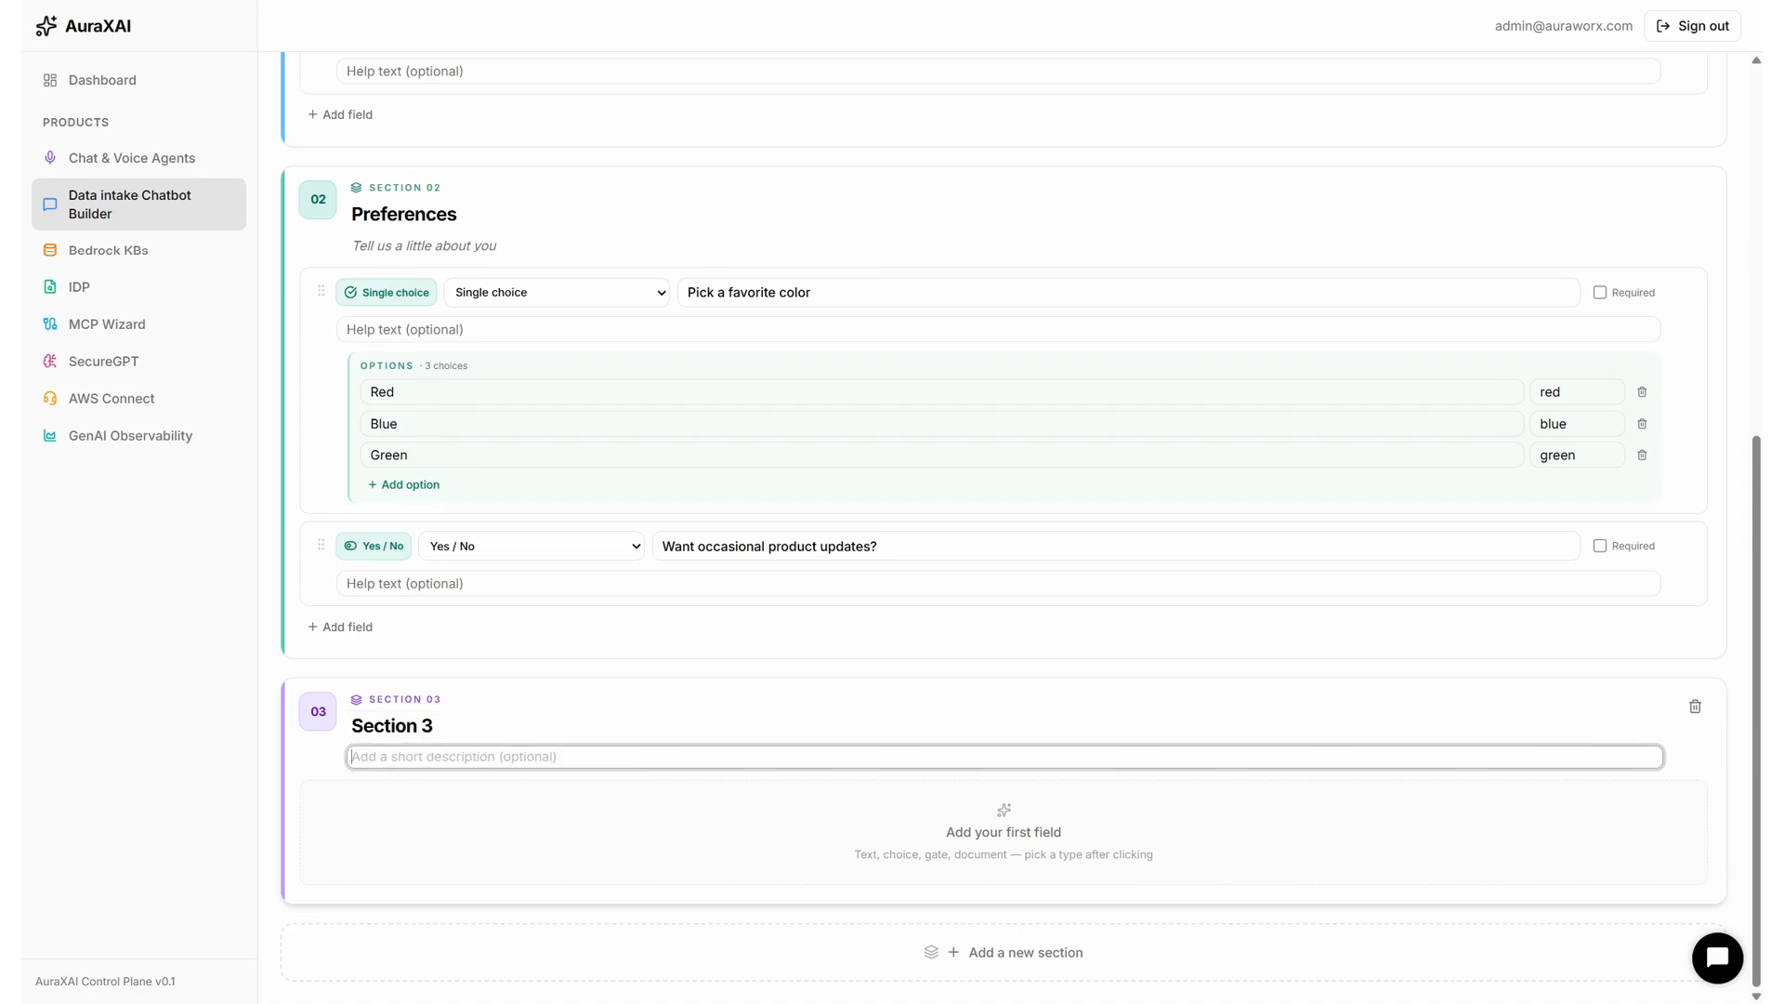
{"action": "left_click", "coordinate": [521, 726]}
{"action": "key", "text": "ctrl+a"}
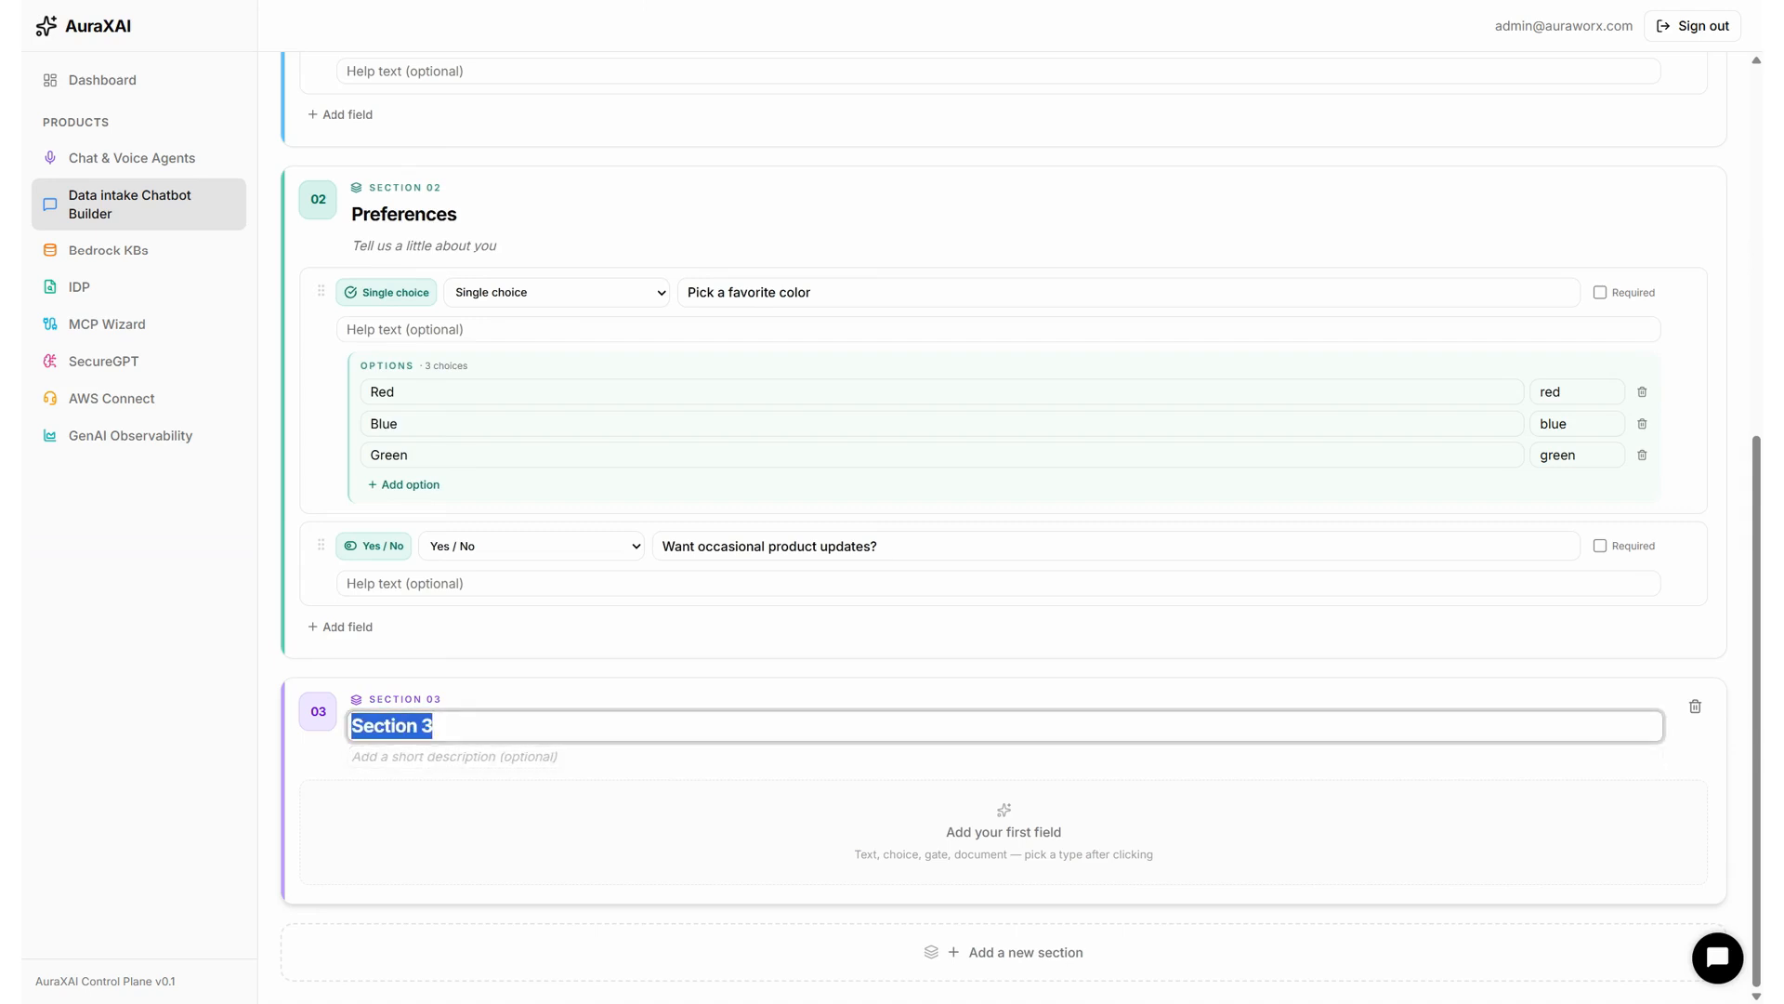
{"action": "type", "text": "Ask f"}
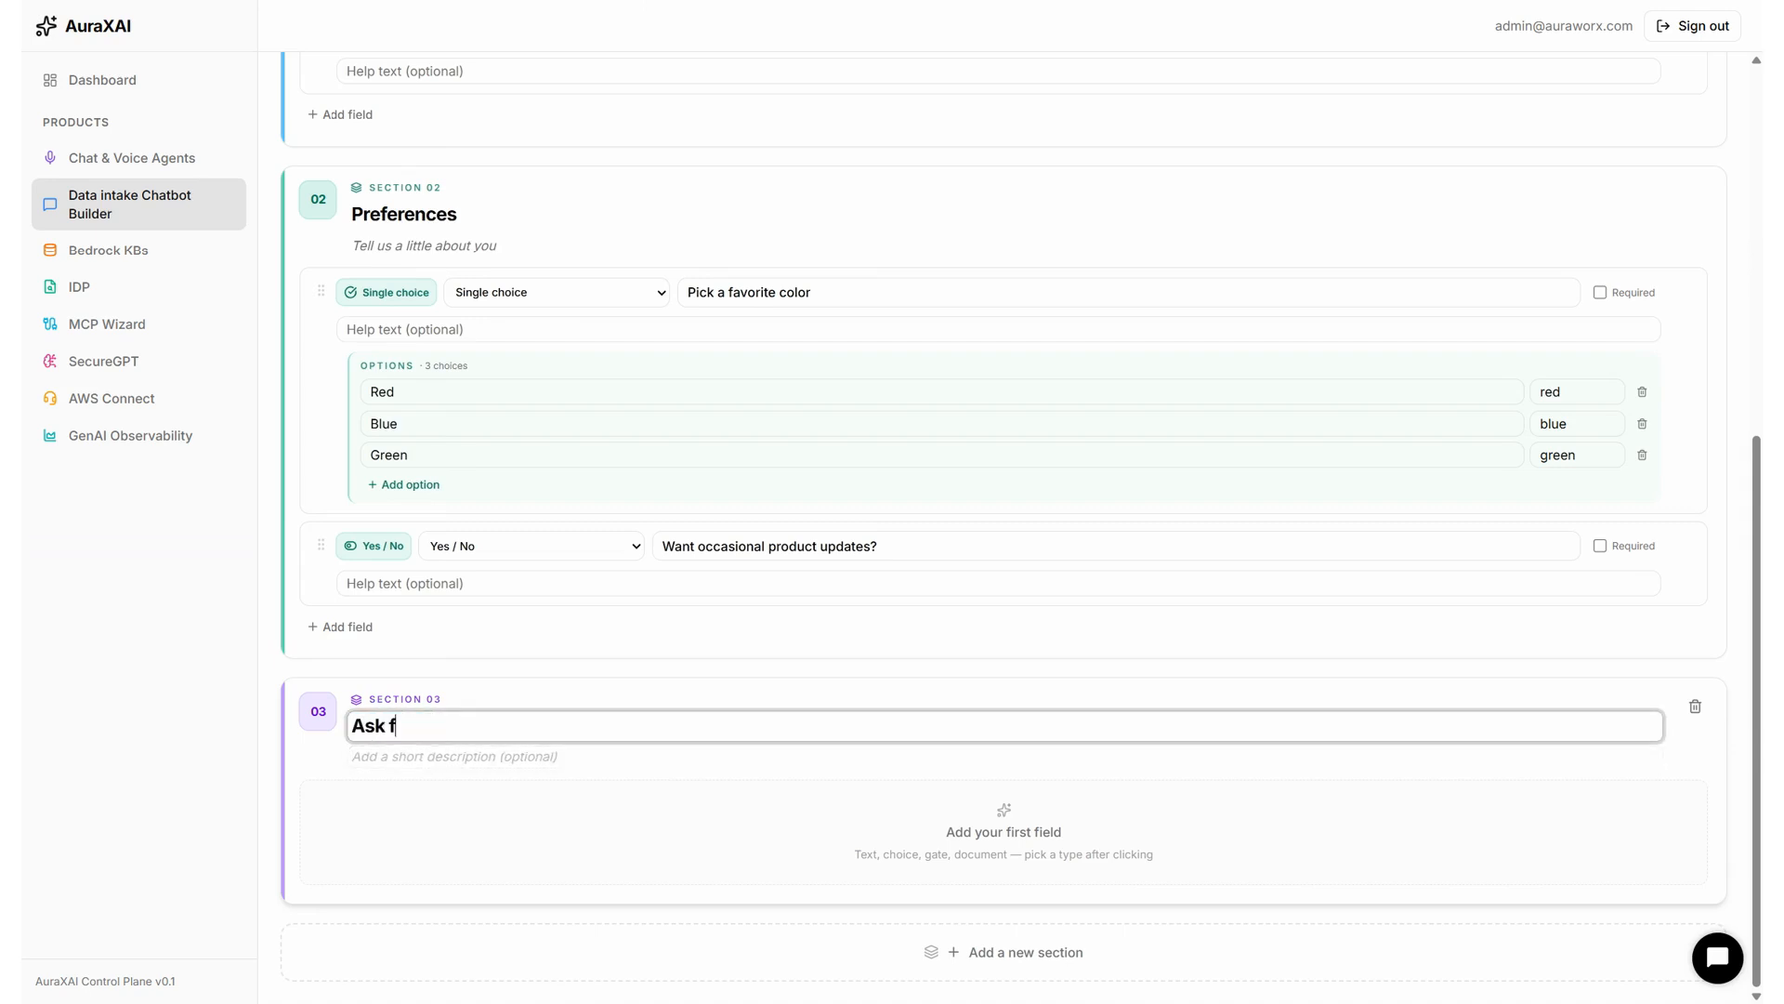
{"action": "key", "text": "BackSpace"}
{"action": "key", "text": "BackSpace"}
{"action": "key", "text": "BackSpace"}
{"action": "key", "text": "BackSpace"}
{"action": "key", "text": "BackSpace"}
{"action": "type", "text": "Phone no input"}
{"action": "left_click", "coordinate": [1174, 844]}
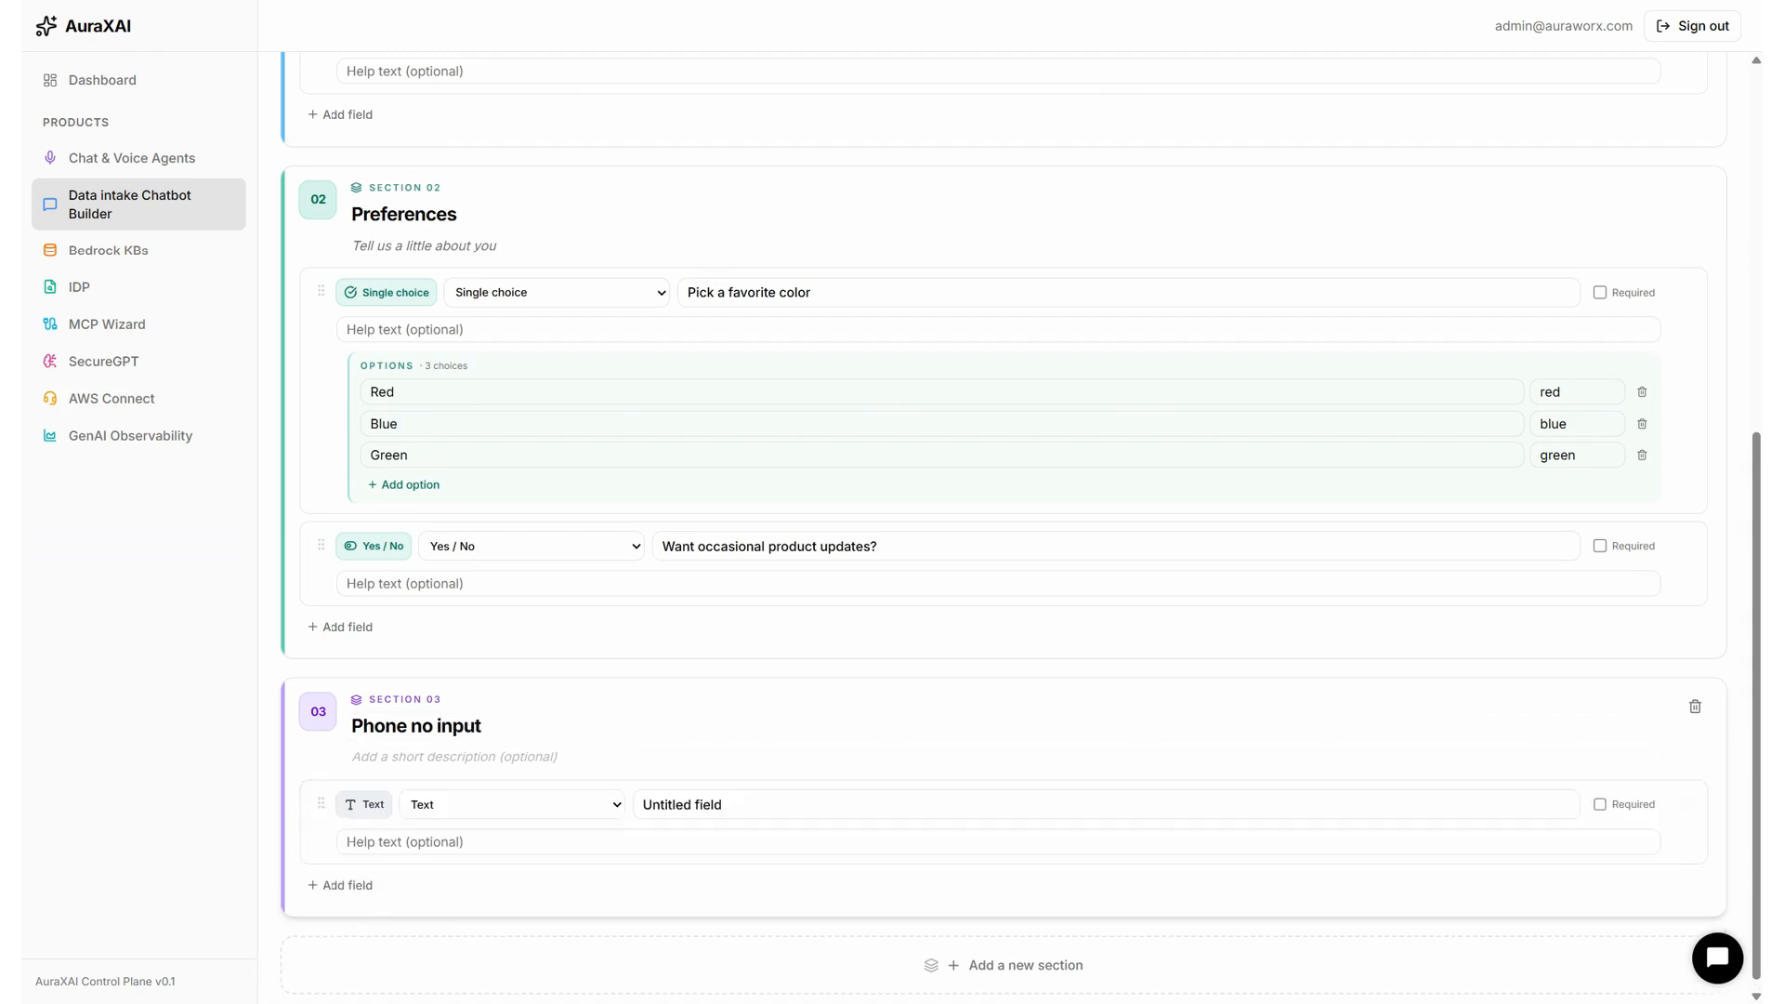
Make the new field a required Phone field labelled 'Enter your phone number'.
{"action": "left_click", "coordinate": [570, 810]}
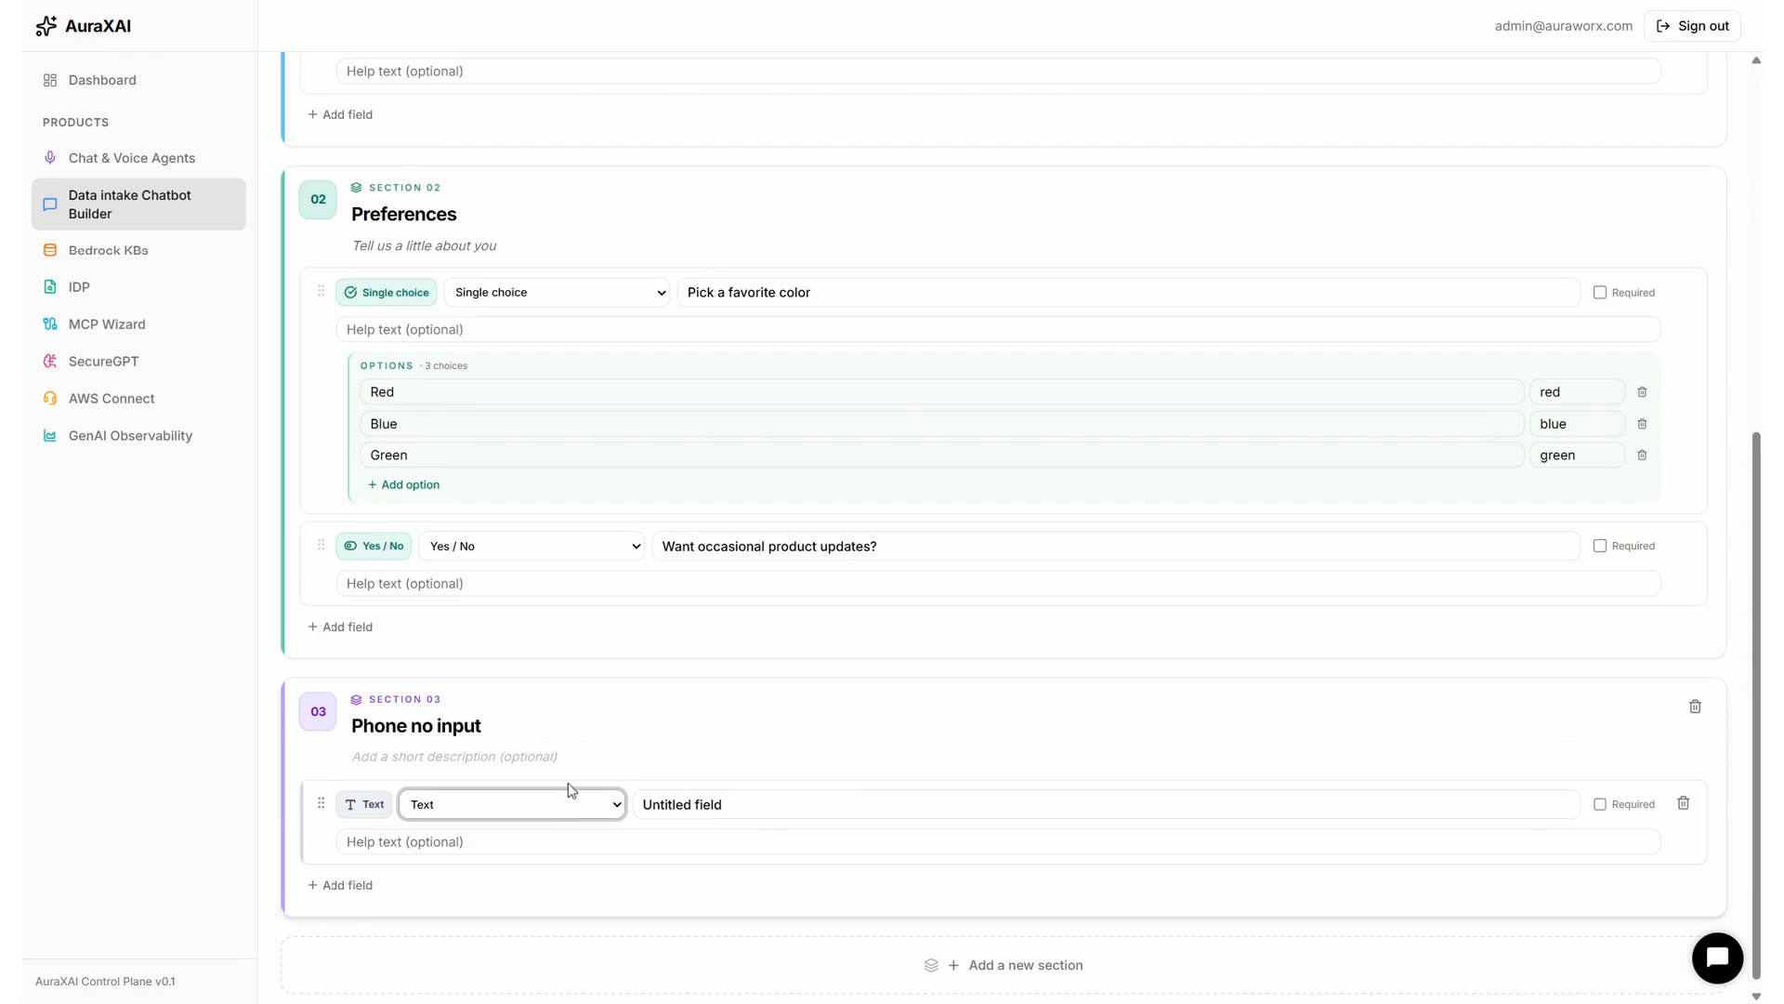
{"action": "key", "text": "p"}
{"action": "left_click", "coordinate": [716, 804]}
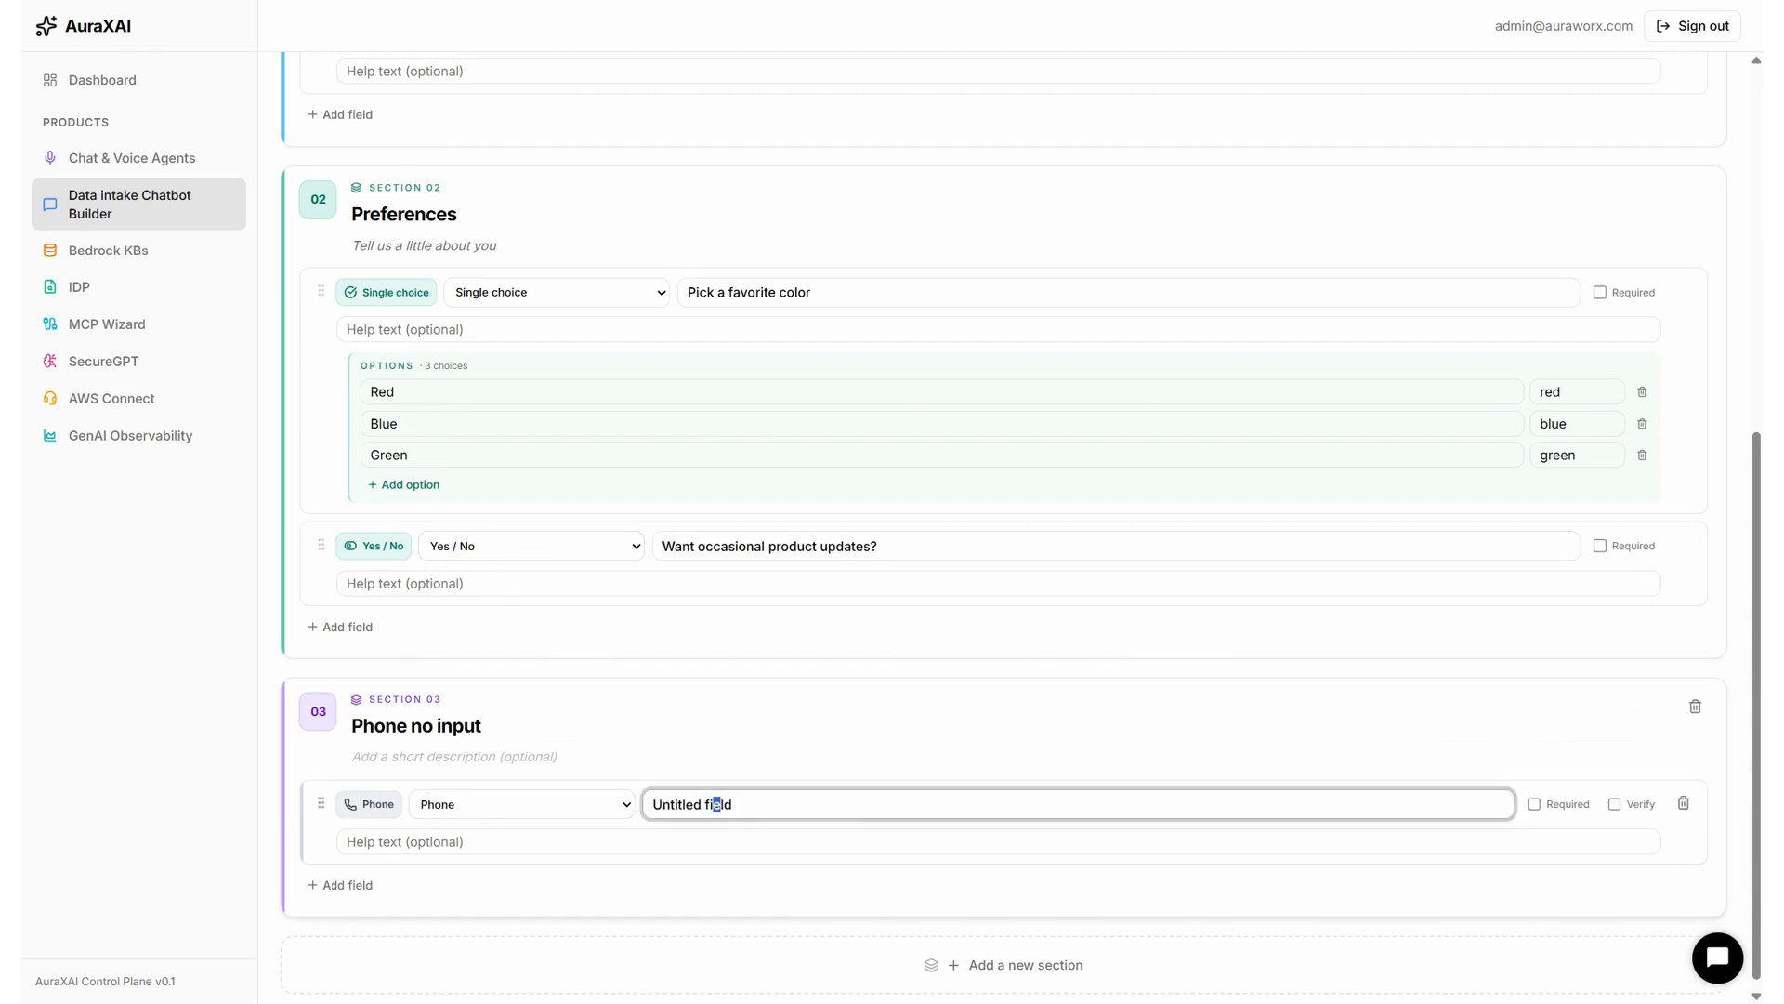
{"action": "key", "text": "End"}
{"action": "left_click", "coordinate": [1534, 805]}
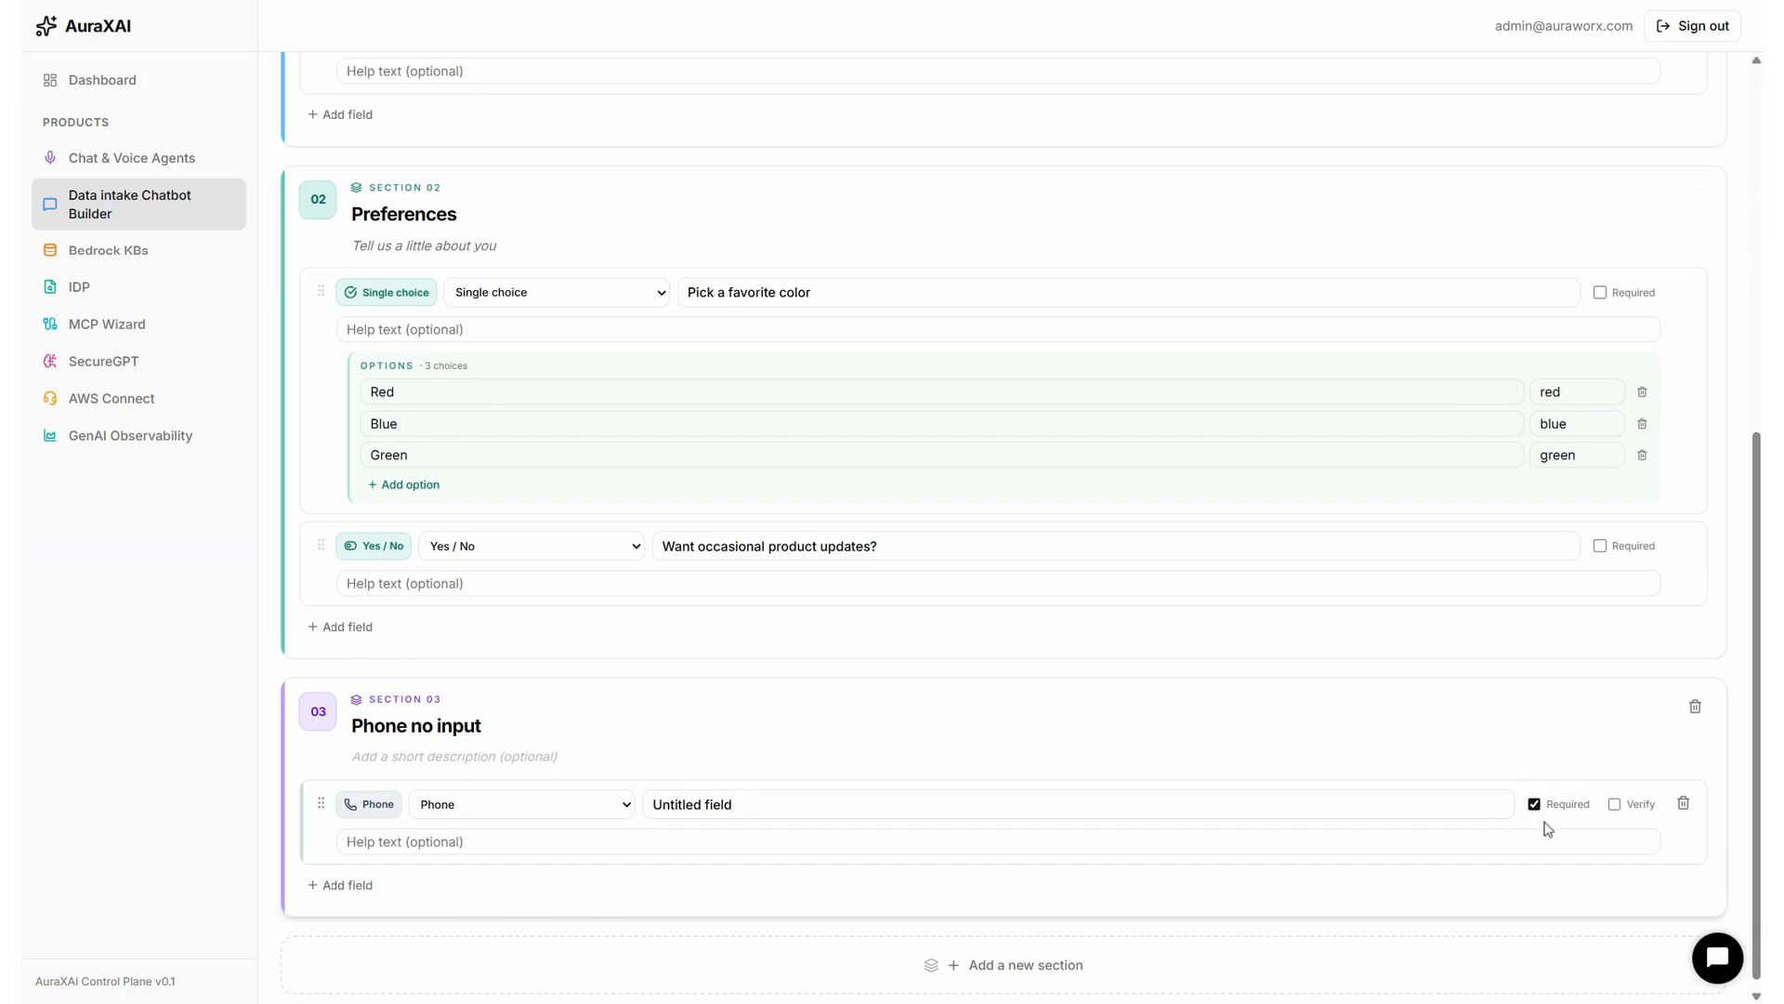
{"action": "triple_click", "coordinate": [727, 804]}
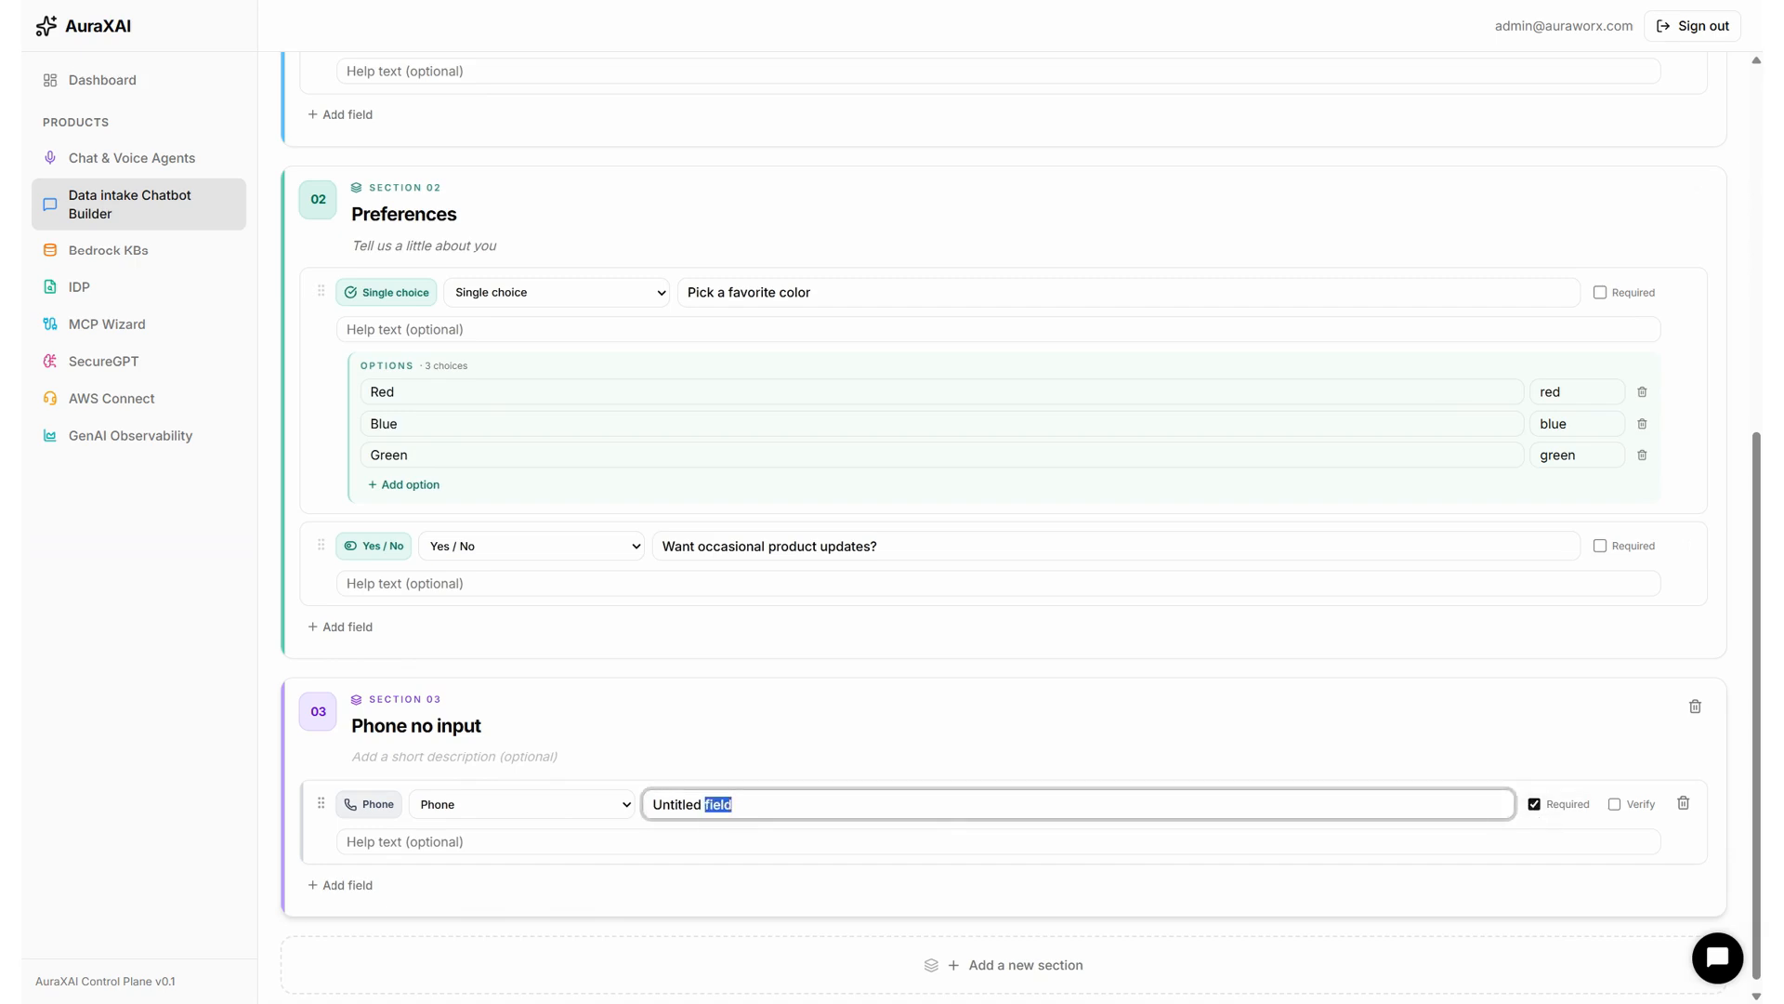
{"action": "type", "text": "Enter your phone number"}
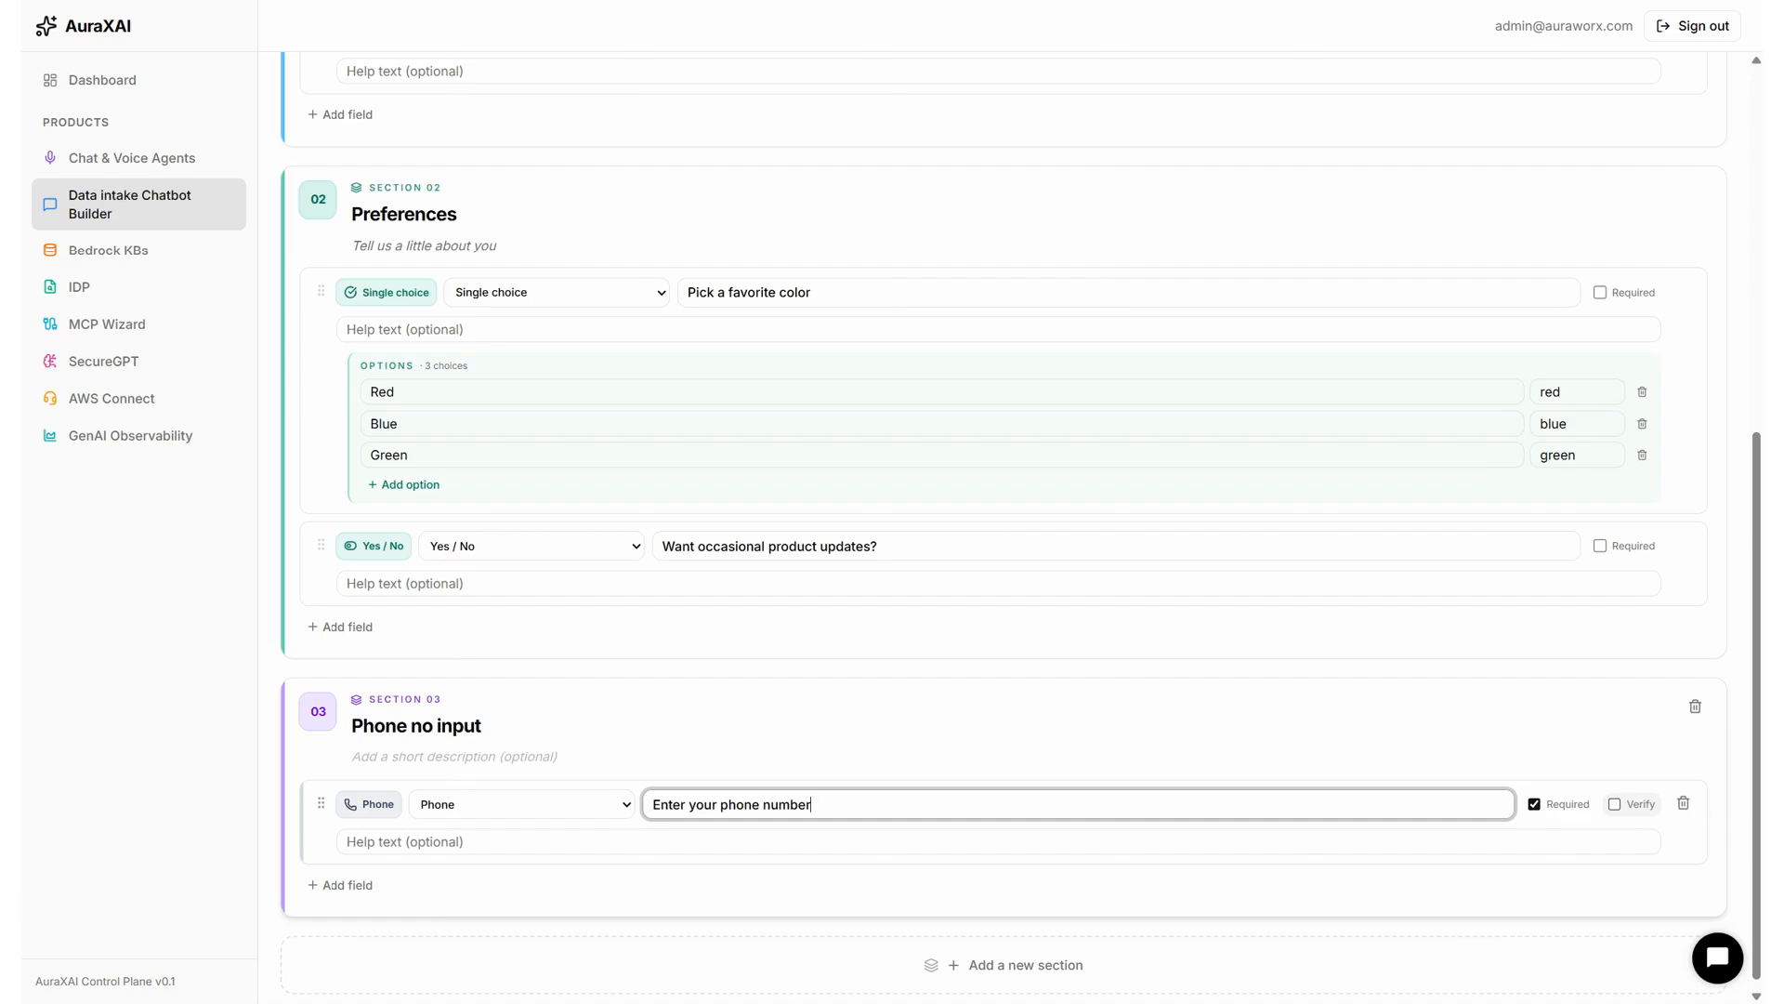
{"action": "scroll", "coordinate": [1545, 741], "scroll_direction": "up", "scroll_amount": 7}
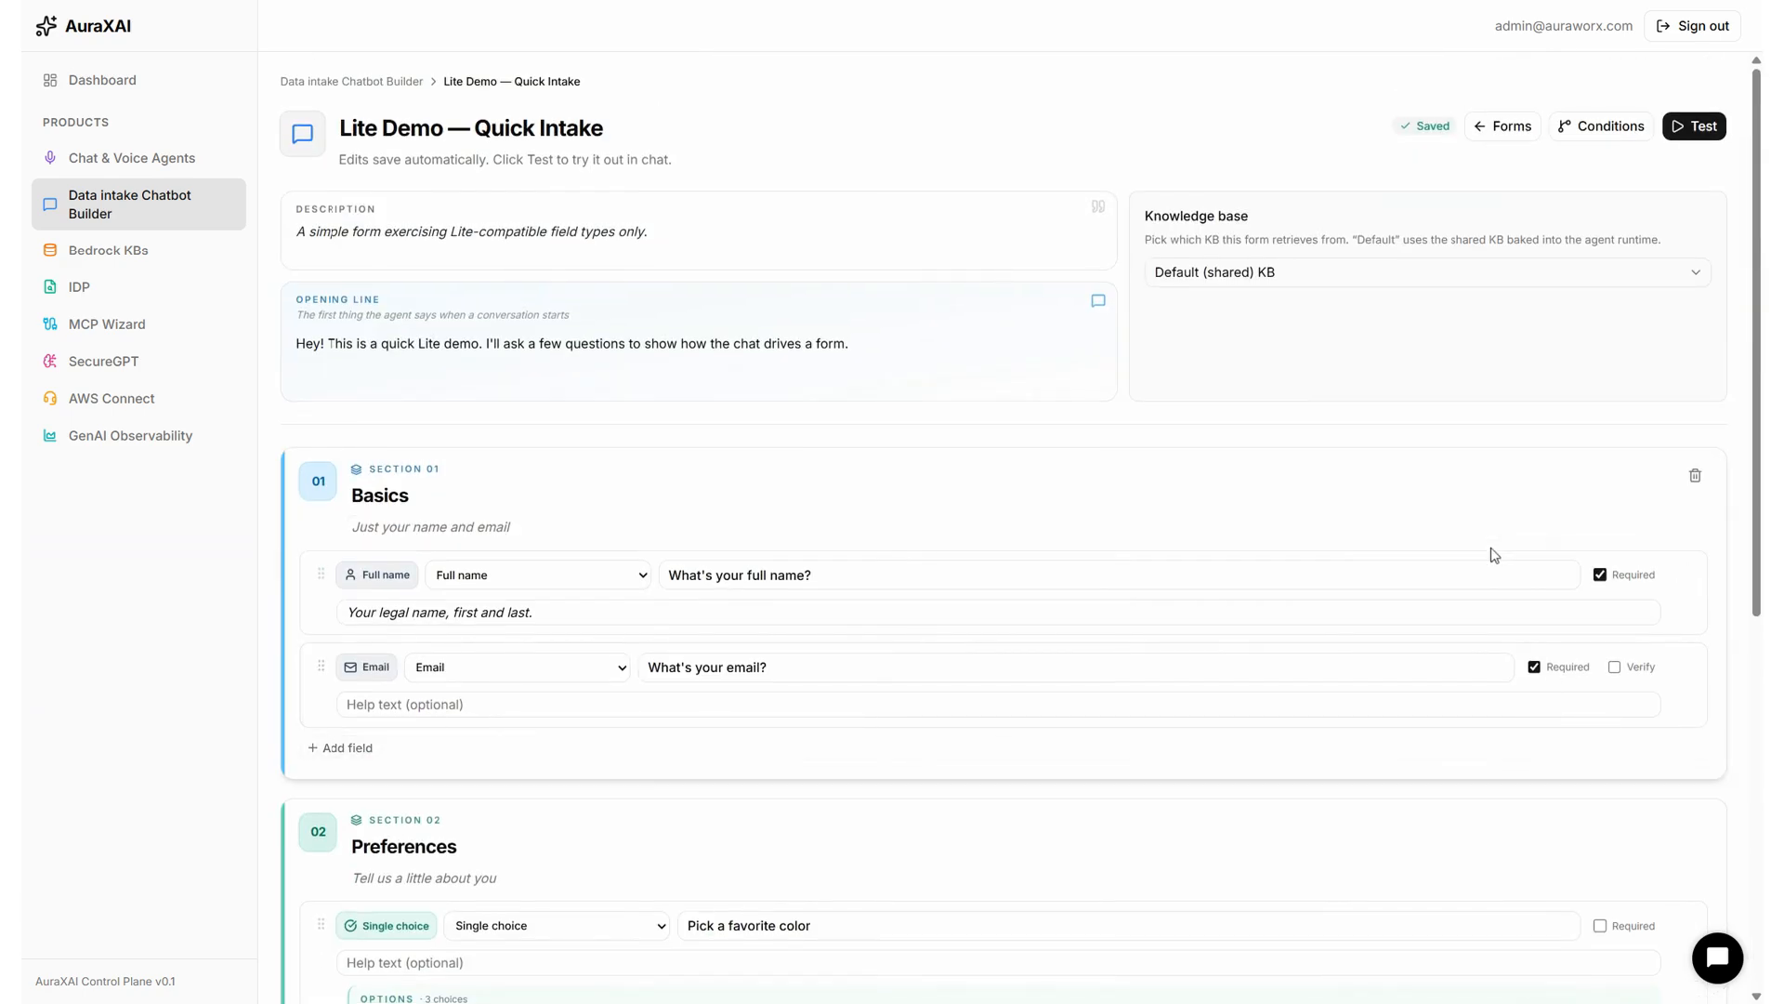
Open the Test chat page for the lite_demo form from the editor's top bar.
{"action": "scroll", "coordinate": [1491, 554], "scroll_direction": "down", "scroll_amount": 7}
{"action": "scroll", "coordinate": [1055, 562], "scroll_direction": "up", "scroll_amount": 6}
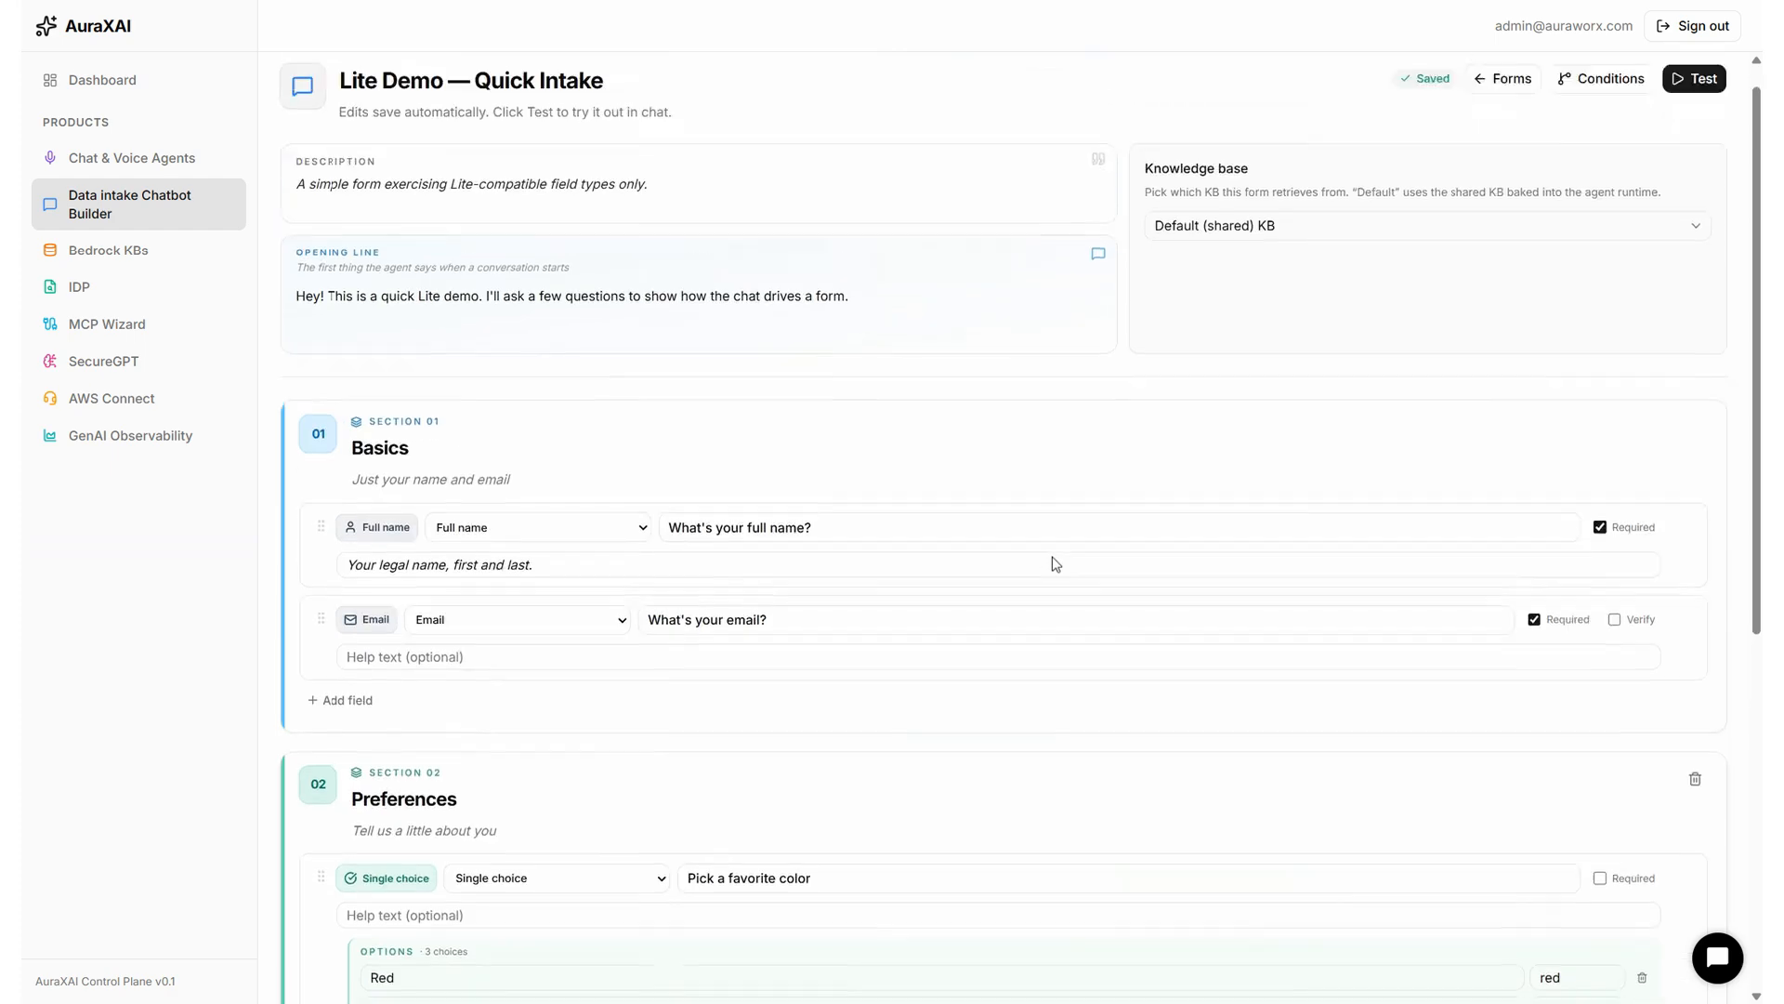
{"action": "left_click", "coordinate": [1694, 124]}
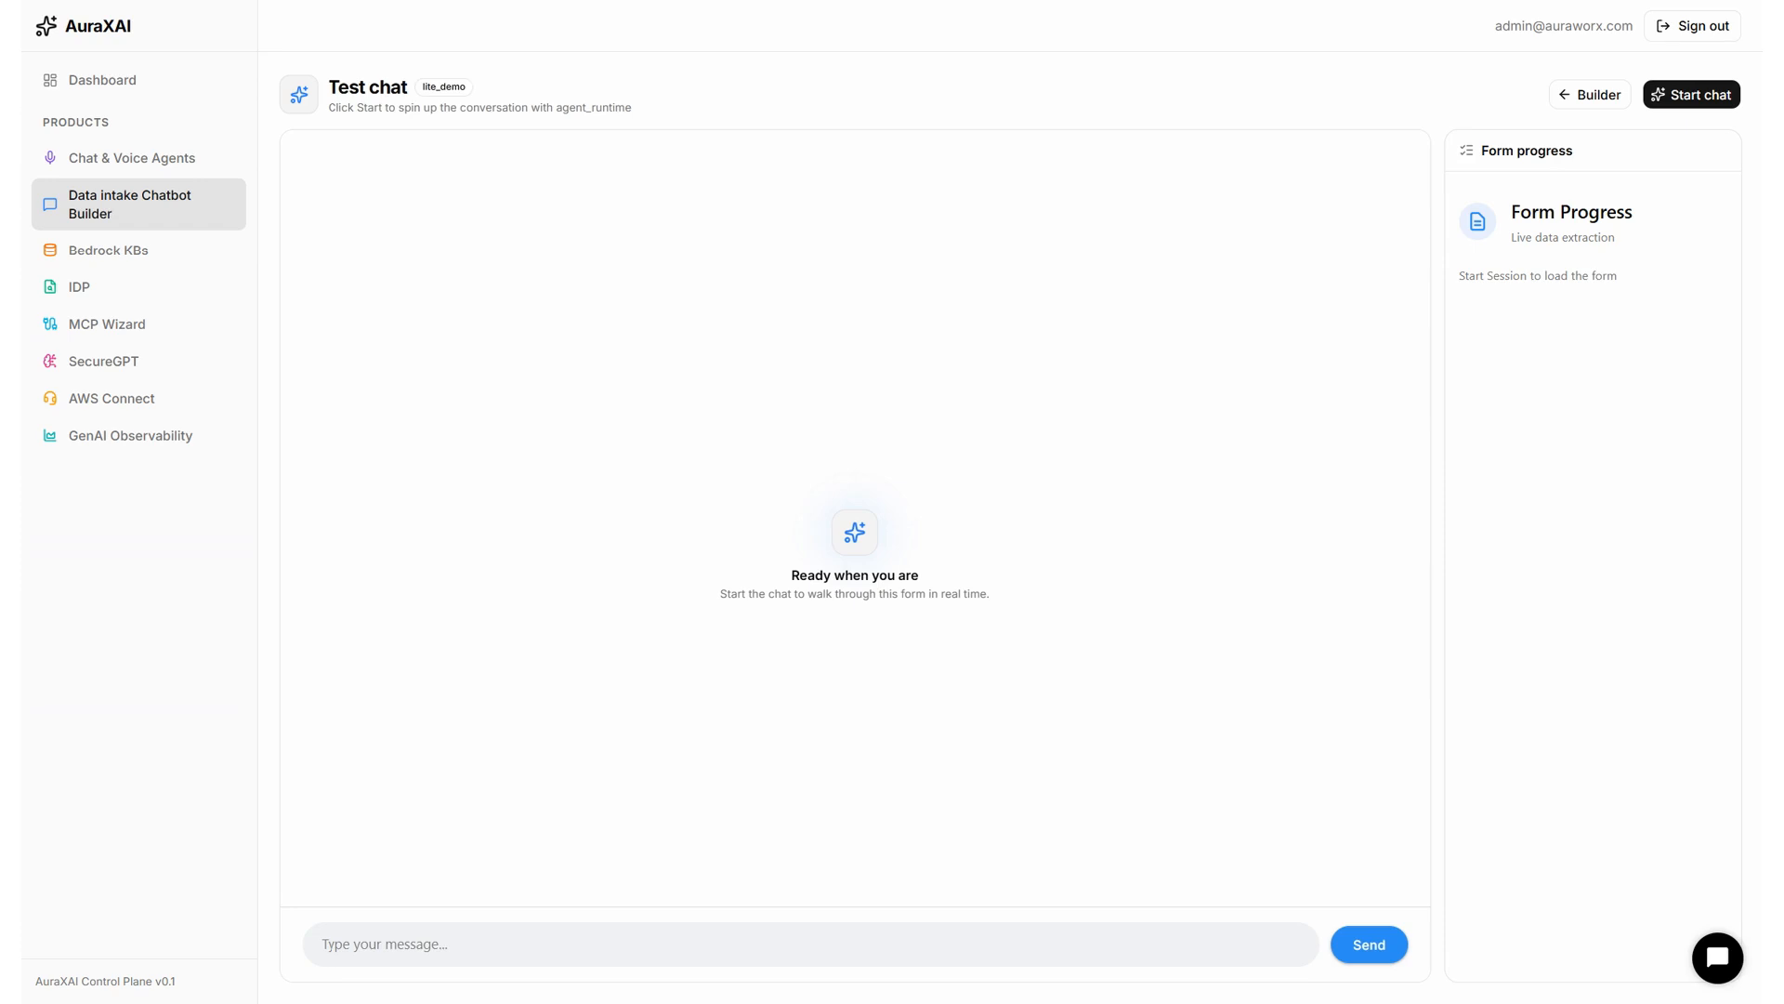
Start the Lite Demo test chat, let the agent greet, then return to the Builder.
{"action": "left_click", "coordinate": [1718, 105]}
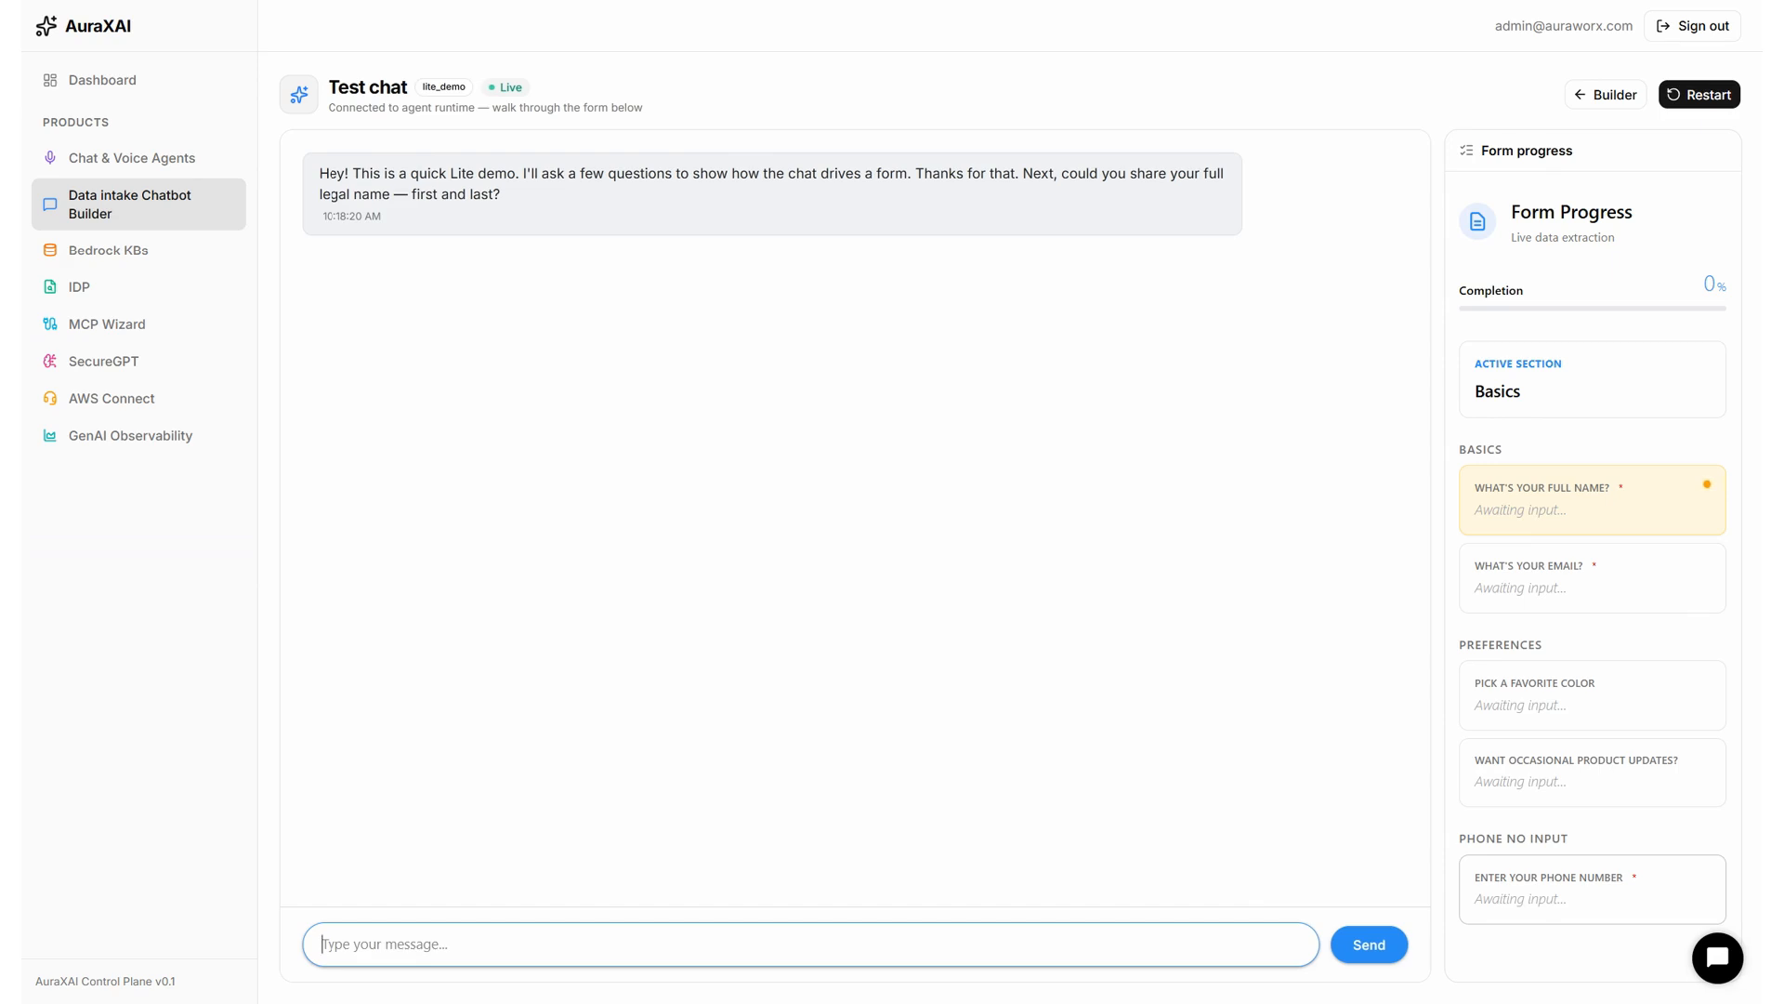
{"action": "left_click", "coordinate": [1627, 99]}
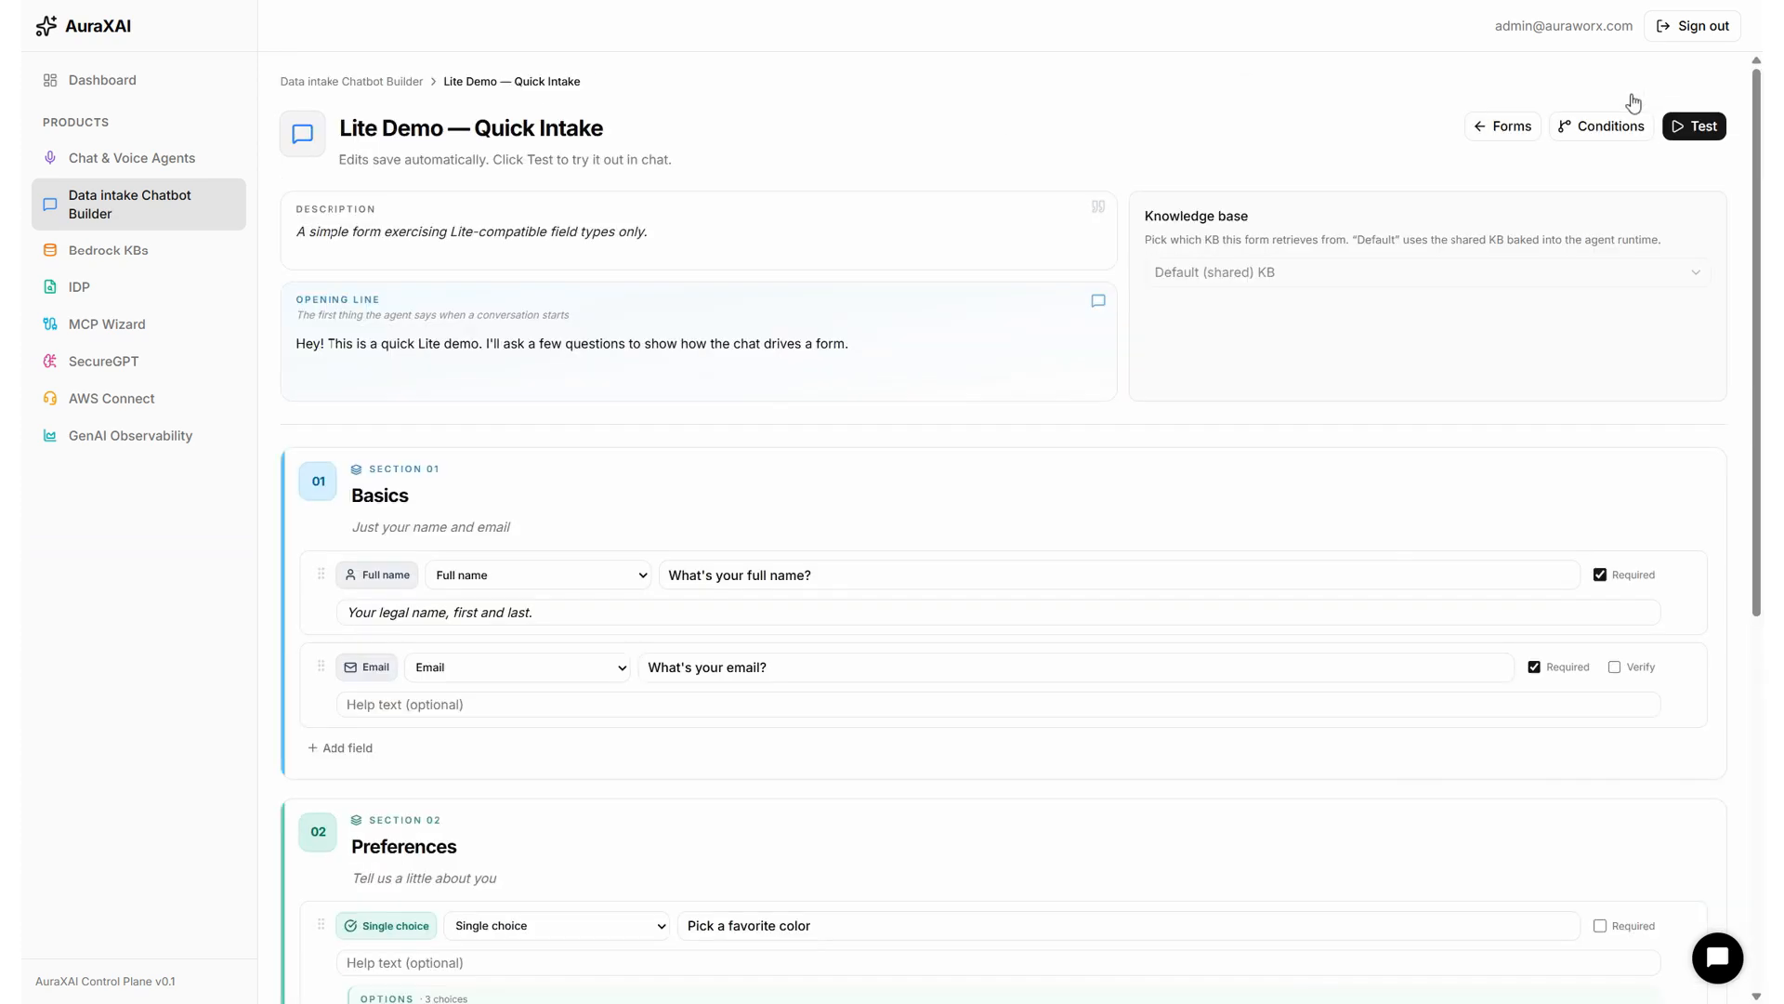
Go back to the forms list and open the Idaho SNAP Form dated Apr 22.
{"action": "left_click", "coordinate": [146, 206]}
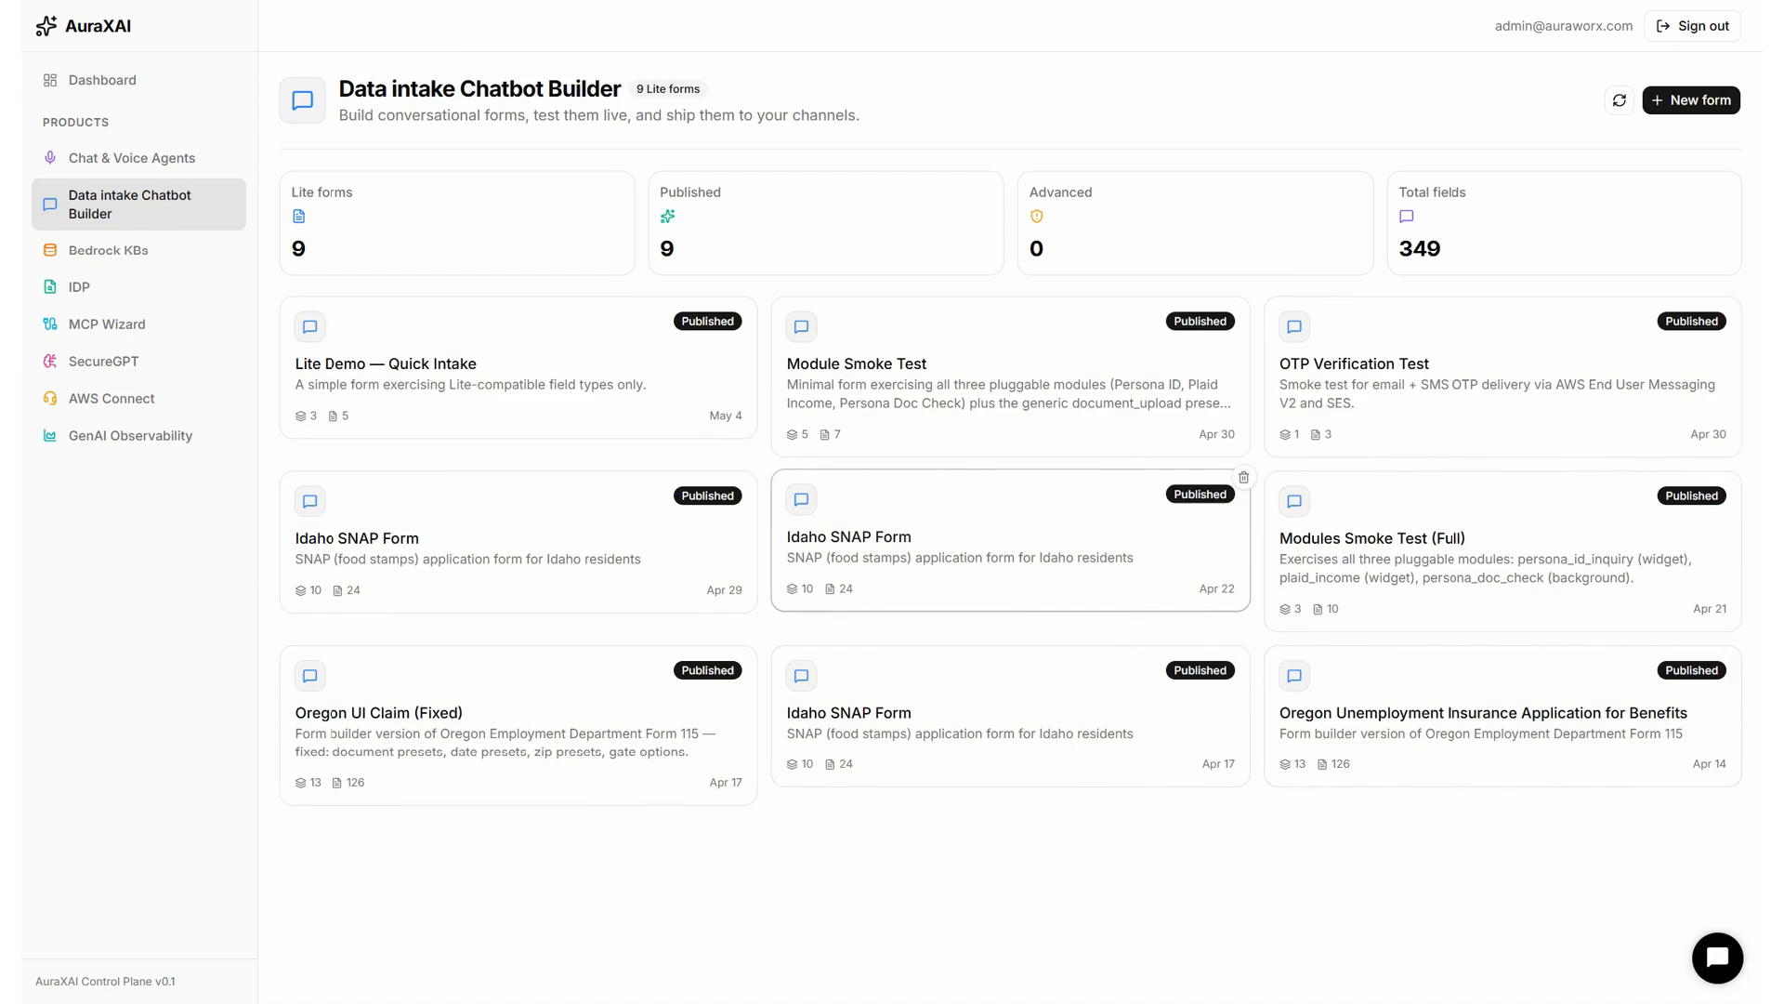
{"action": "left_click", "coordinate": [983, 564]}
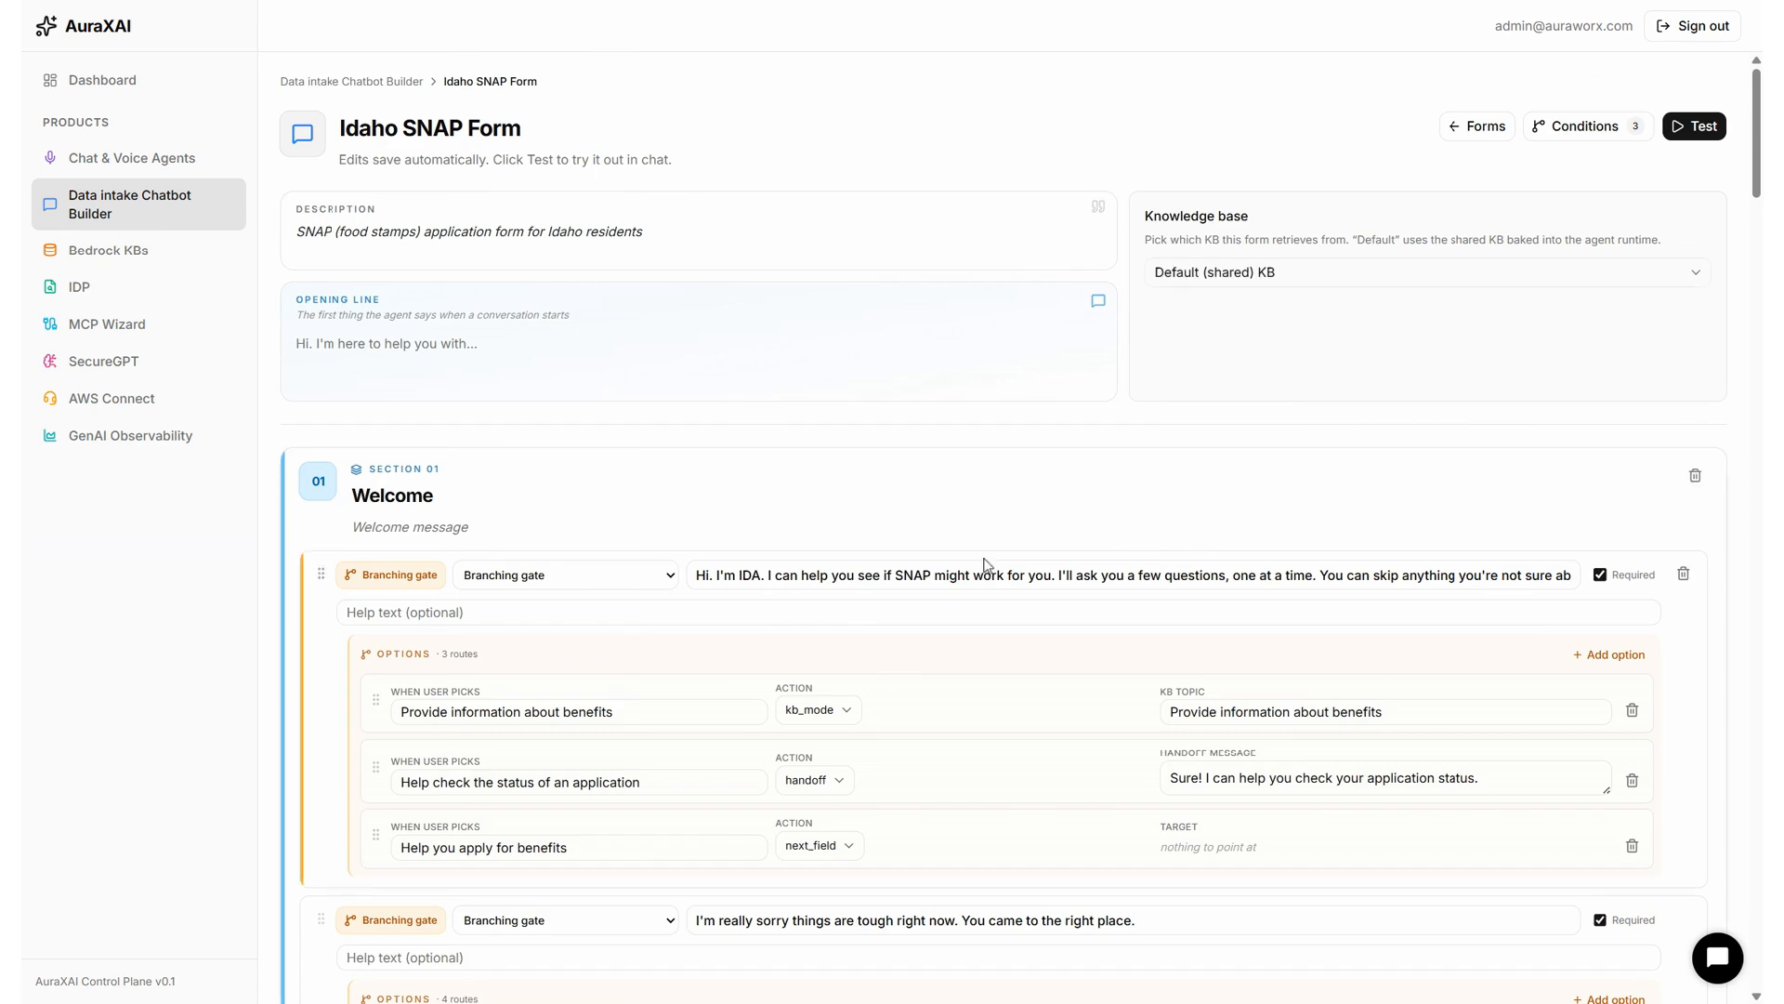
{"action": "scroll", "coordinate": [986, 565], "scroll_direction": "down", "scroll_amount": 2}
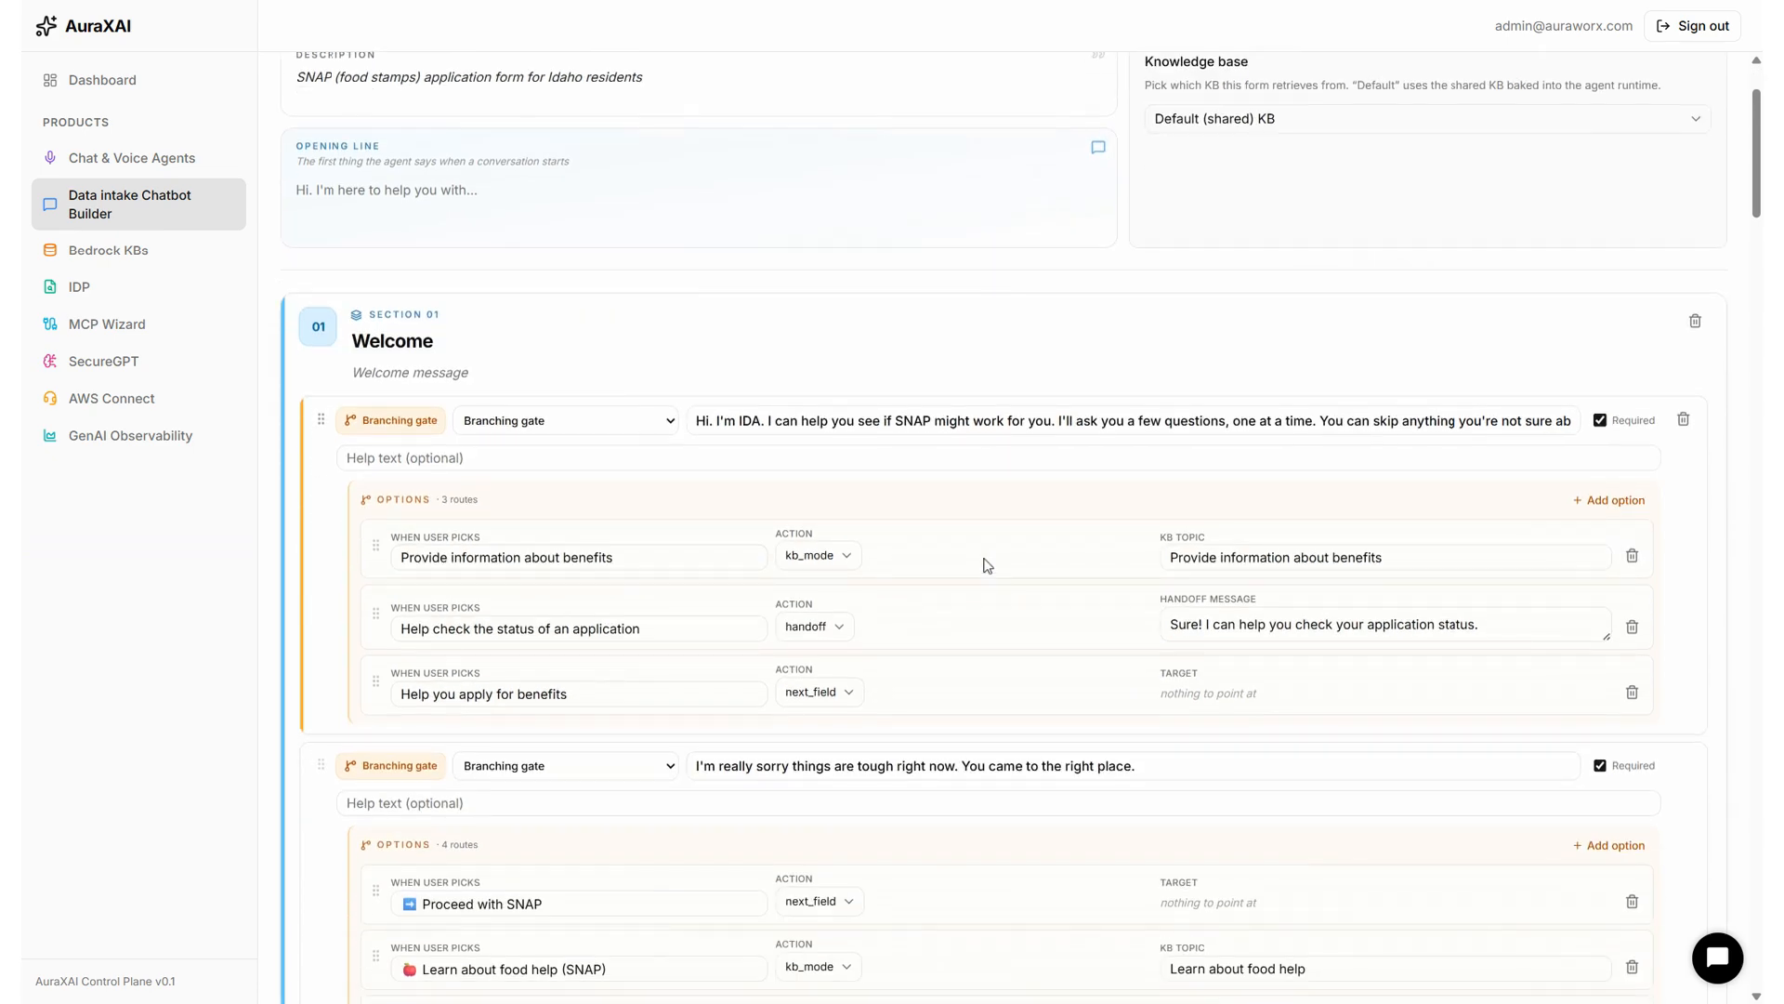
{"action": "scroll", "coordinate": [987, 565], "scroll_direction": "down", "scroll_amount": 6}
{"action": "scroll", "coordinate": [985, 557], "scroll_direction": "up", "scroll_amount": 2}
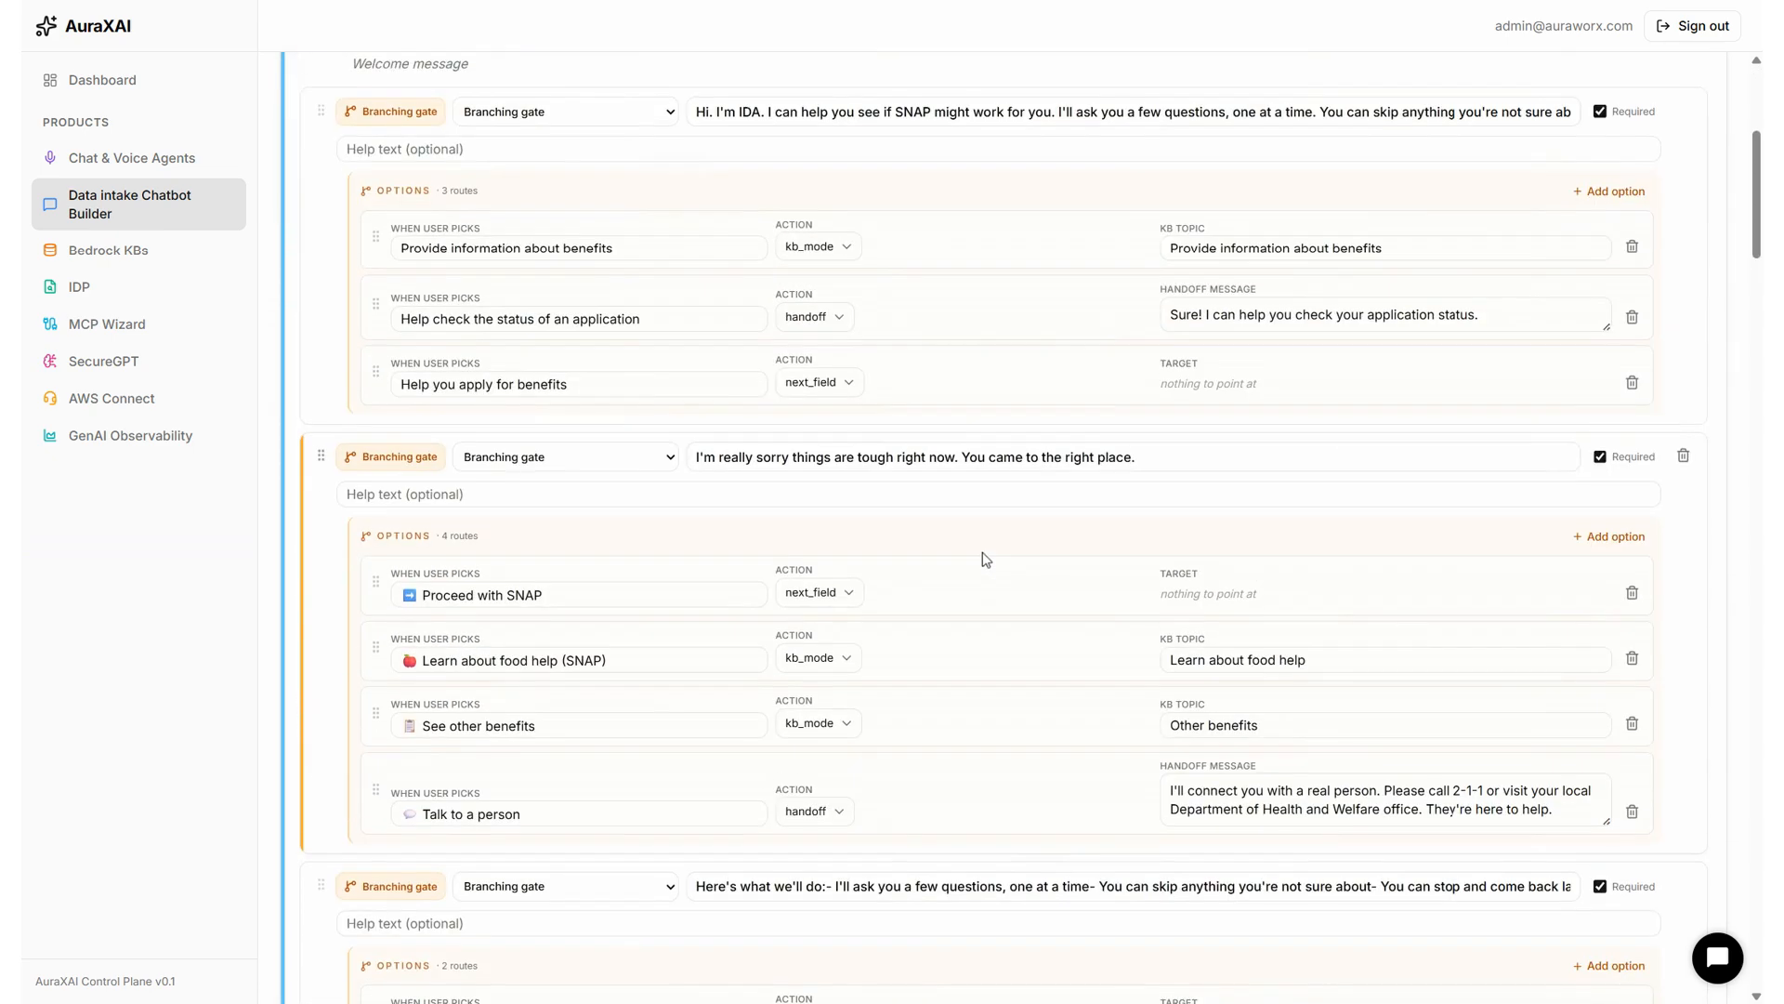
{"action": "scroll", "coordinate": [985, 558], "scroll_direction": "up", "scroll_amount": 2}
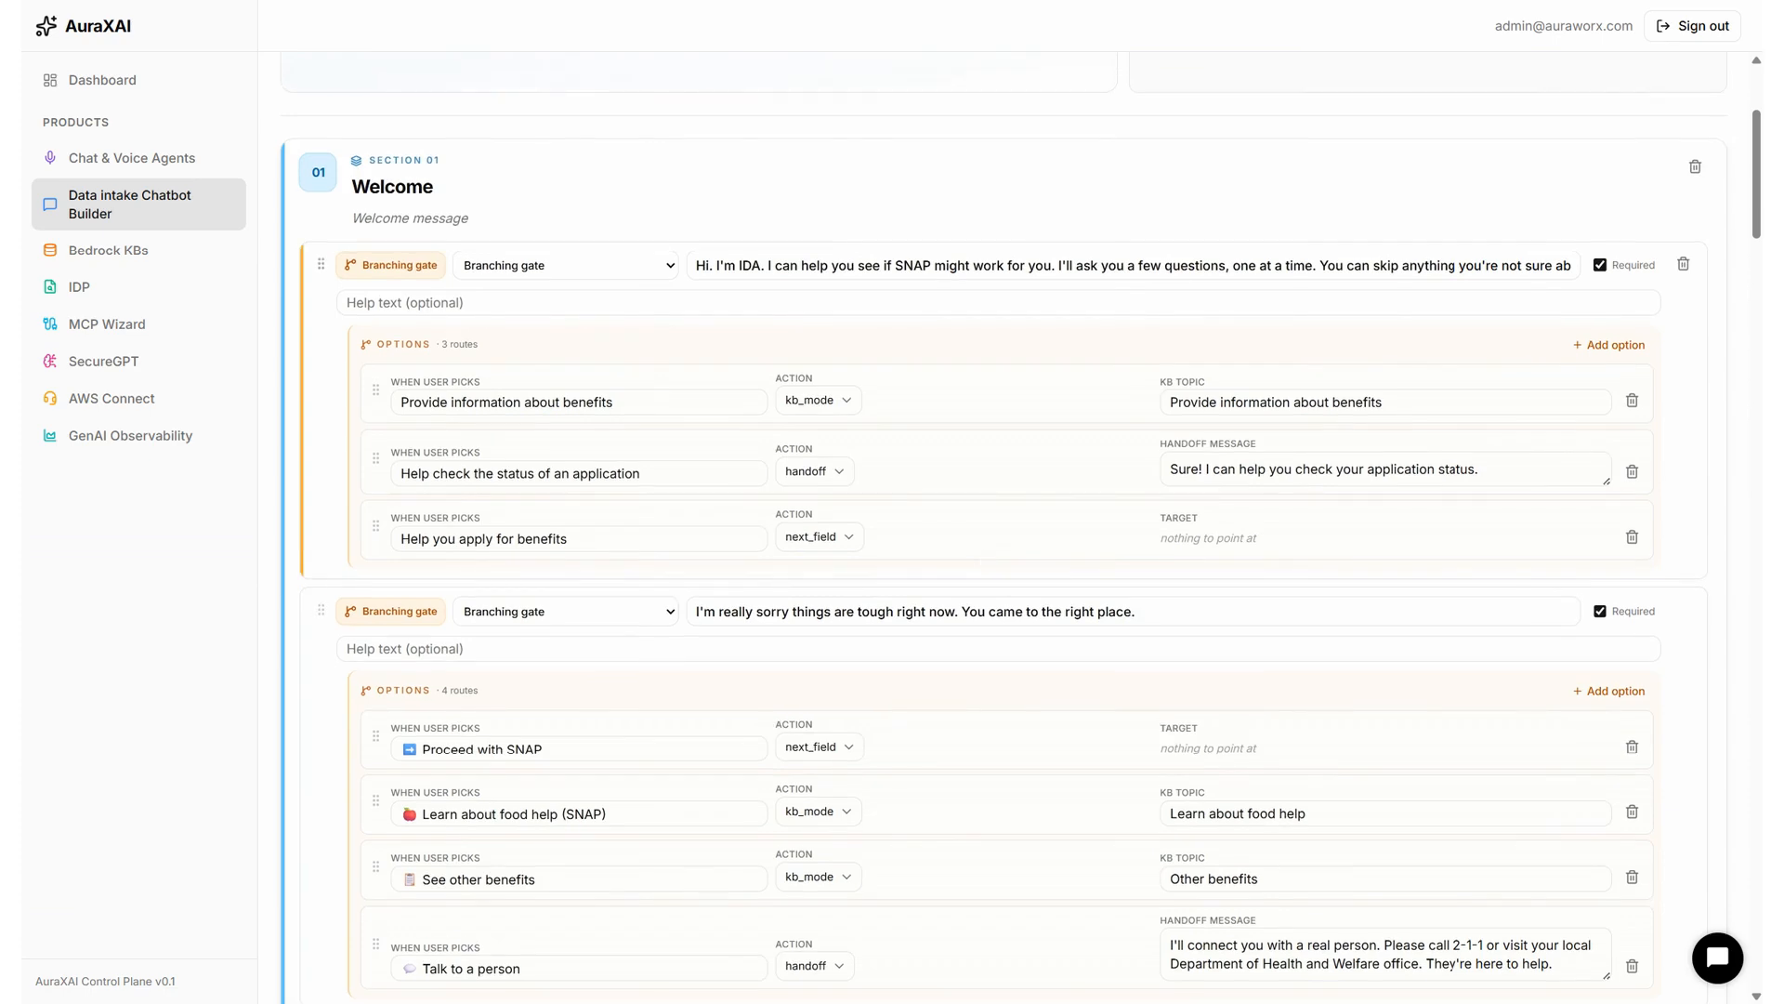
Review all Idaho SNAP Form sections, then open its test chat.
{"action": "scroll", "coordinate": [984, 558], "scroll_direction": "down", "scroll_amount": 4}
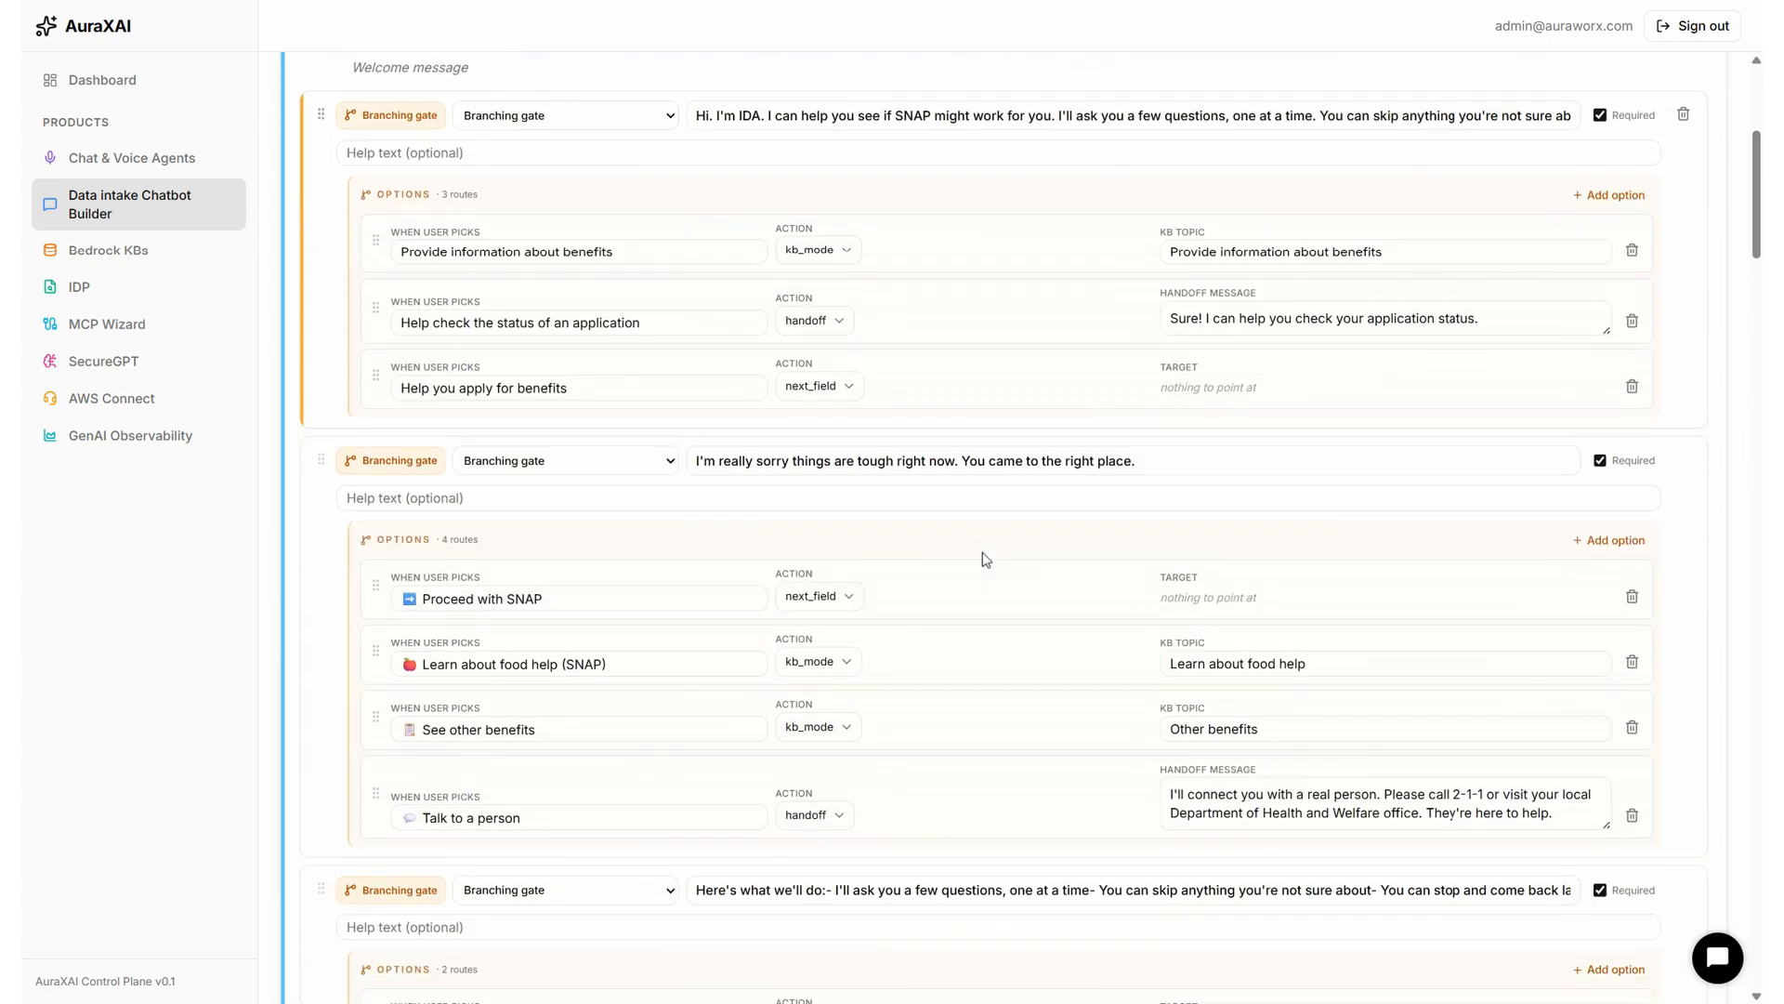
{"action": "scroll", "coordinate": [985, 559], "scroll_direction": "down", "scroll_amount": 2}
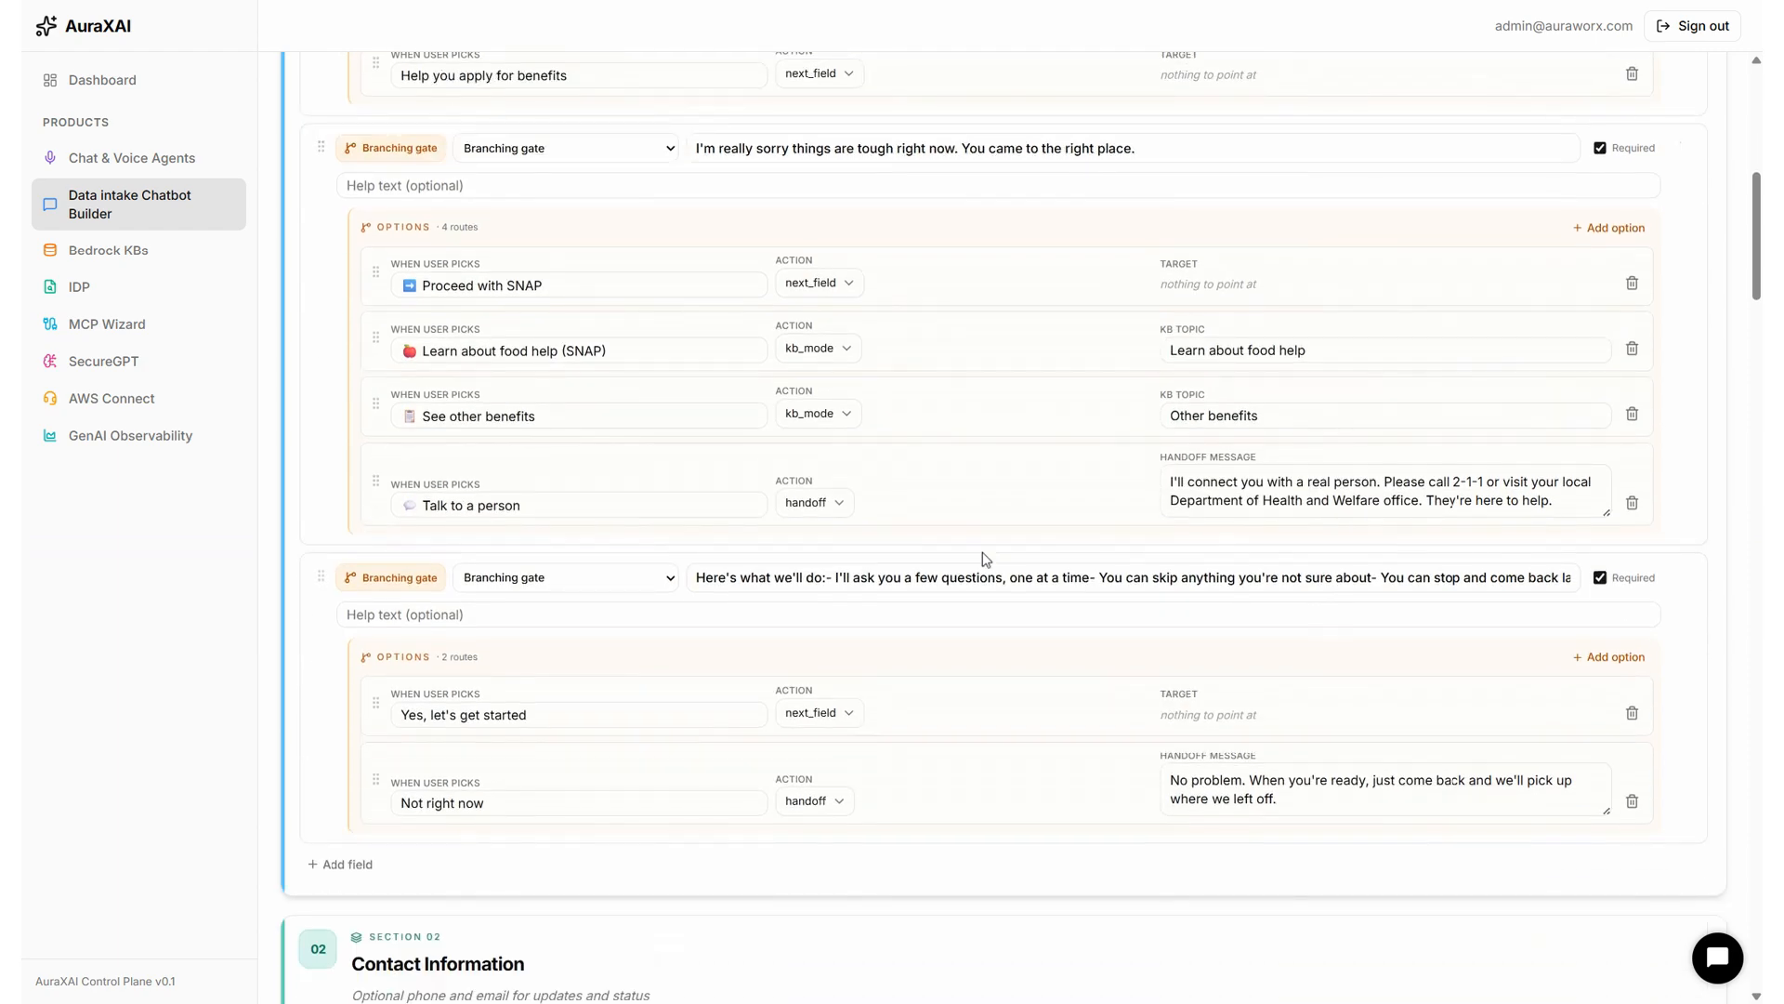
{"action": "scroll", "coordinate": [986, 559], "scroll_direction": "down", "scroll_amount": 2}
{"action": "scroll", "coordinate": [986, 559], "scroll_direction": "down", "scroll_amount": 8}
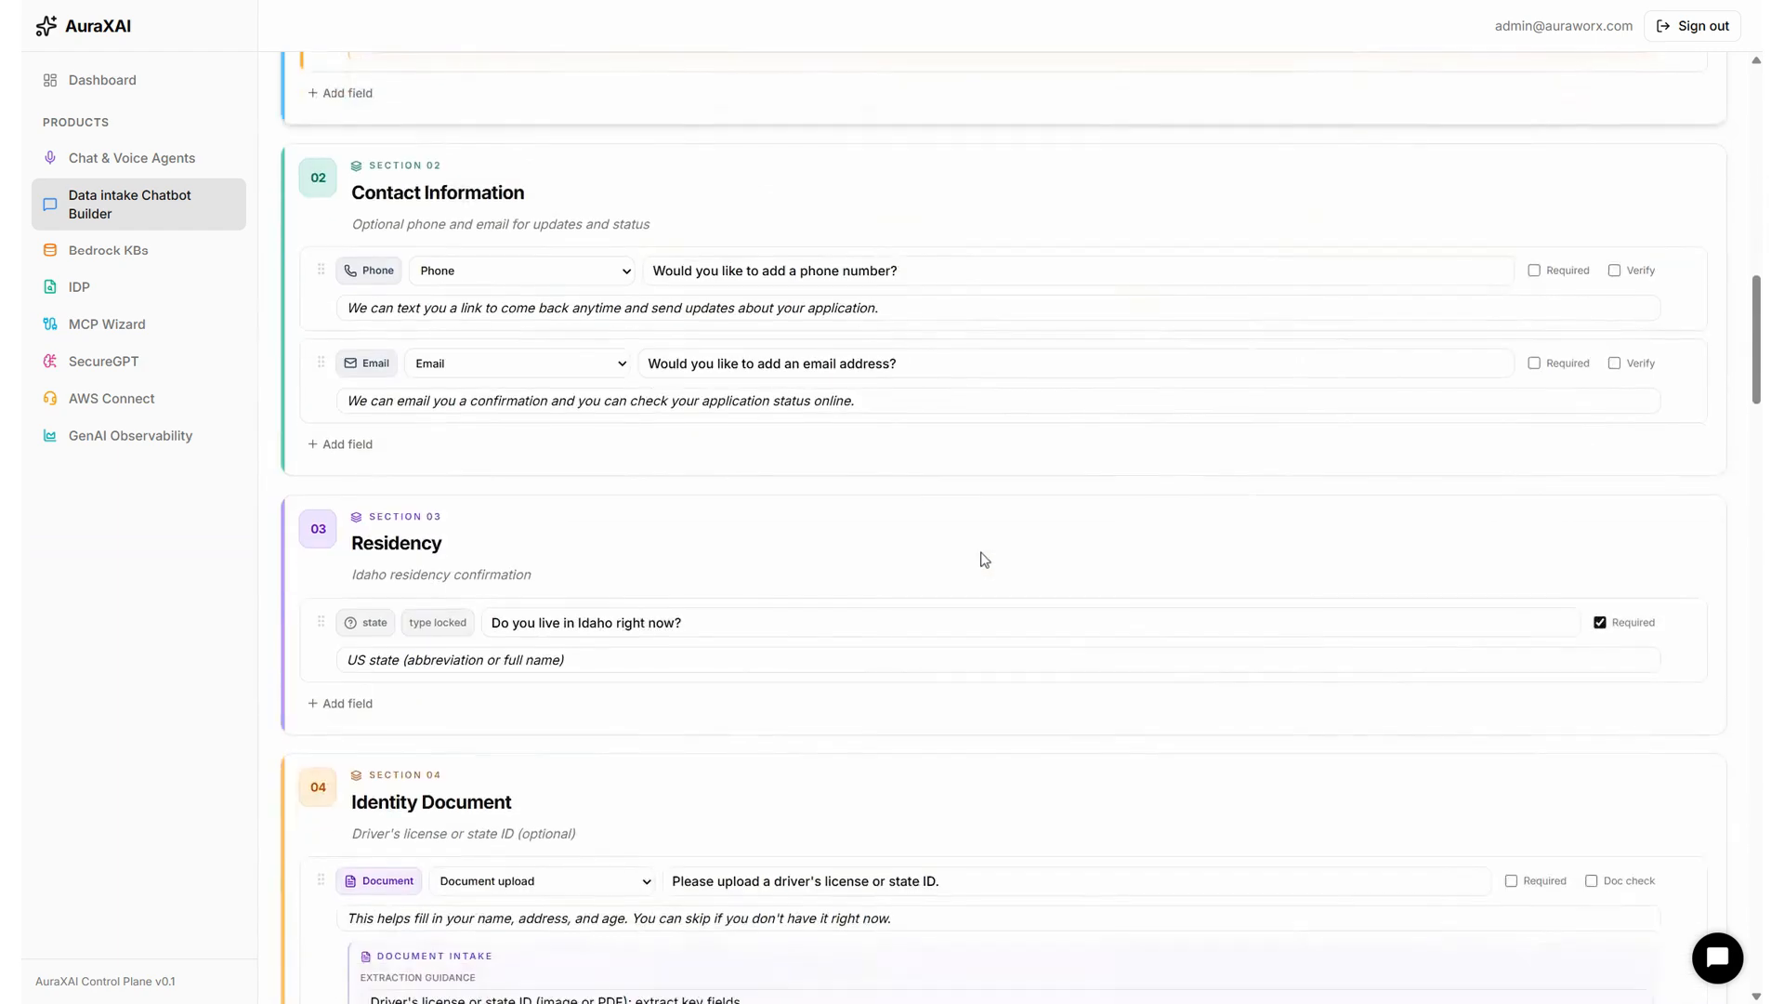
{"action": "scroll", "coordinate": [986, 559], "scroll_direction": "down", "scroll_amount": 2}
{"action": "scroll", "coordinate": [984, 558], "scroll_direction": "down", "scroll_amount": 6}
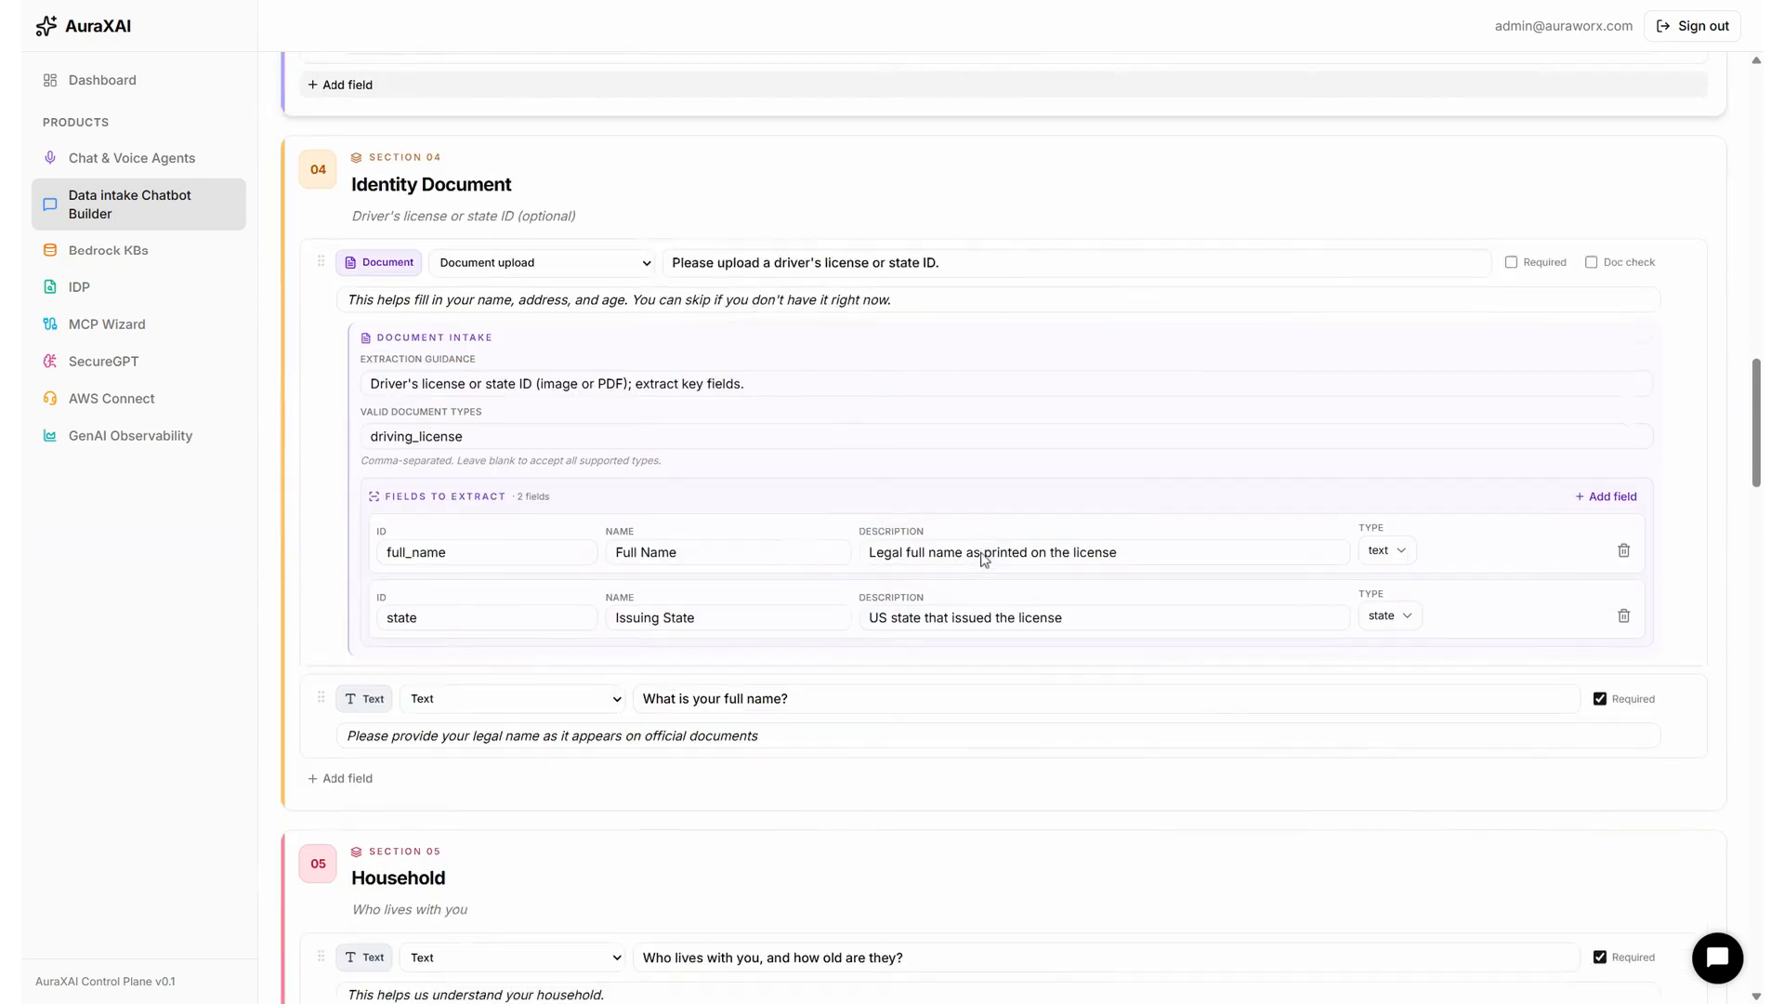
{"action": "scroll", "coordinate": [984, 557], "scroll_direction": "down", "scroll_amount": 2}
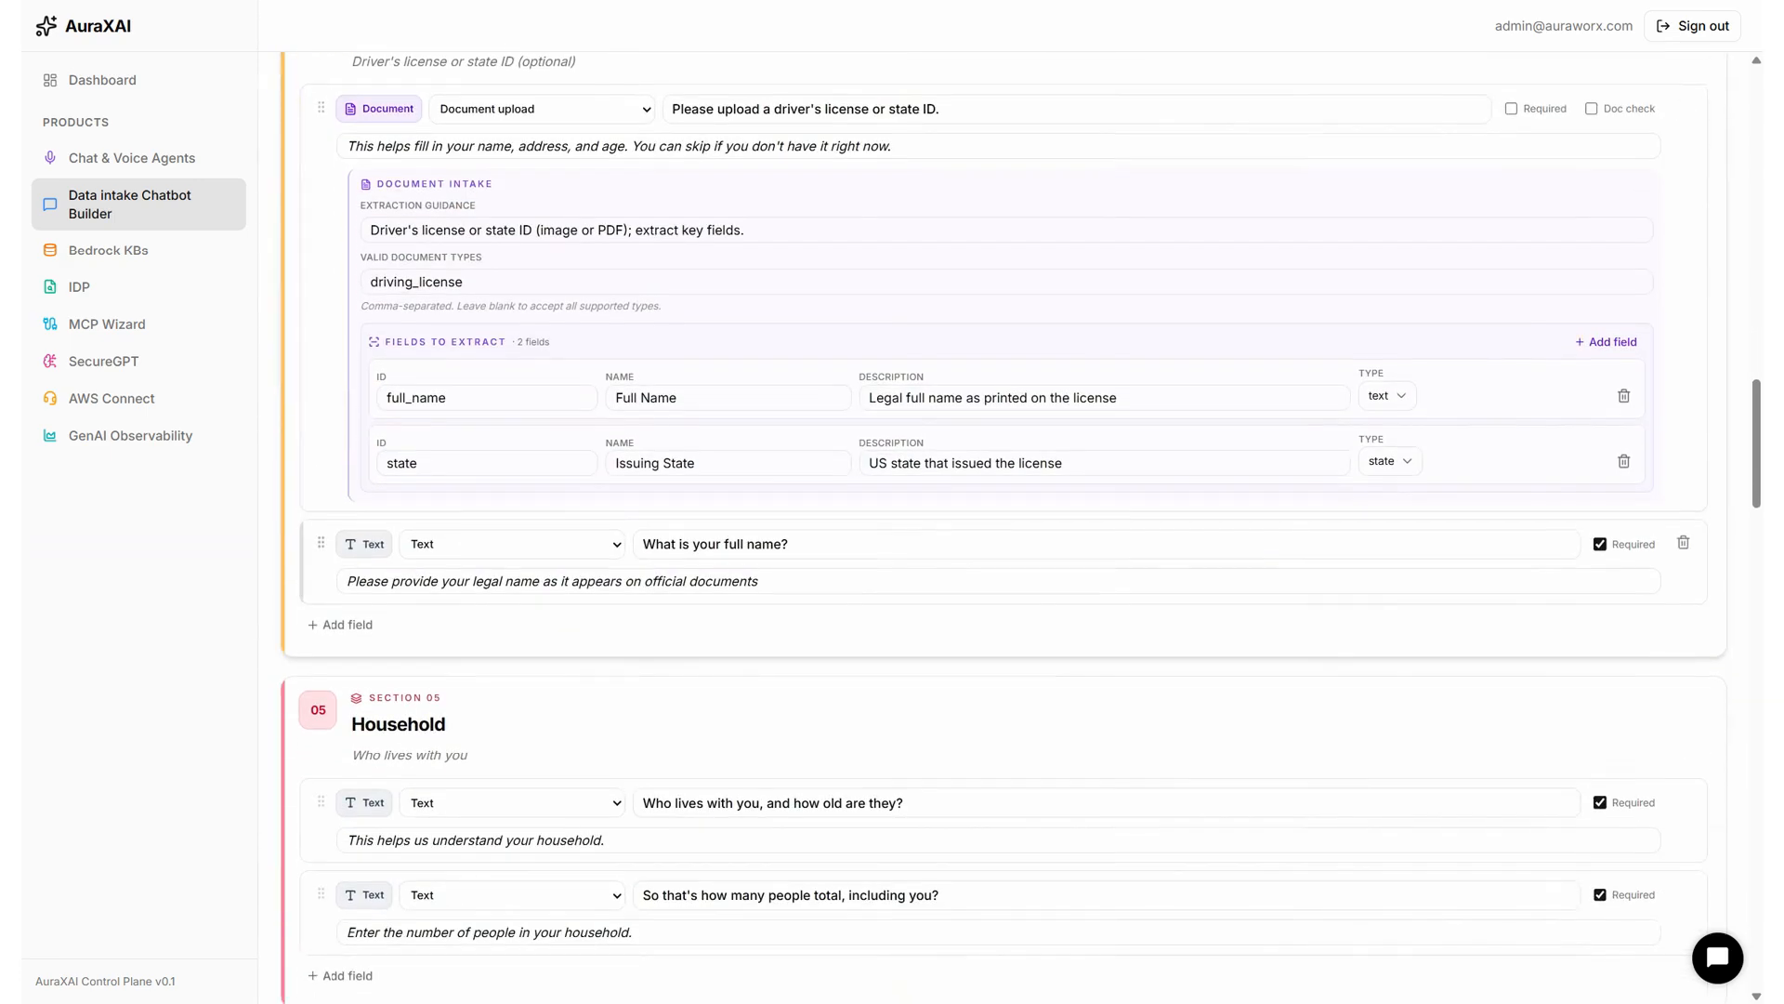
{"action": "scroll", "coordinate": [984, 558], "scroll_direction": "up", "scroll_amount": 4}
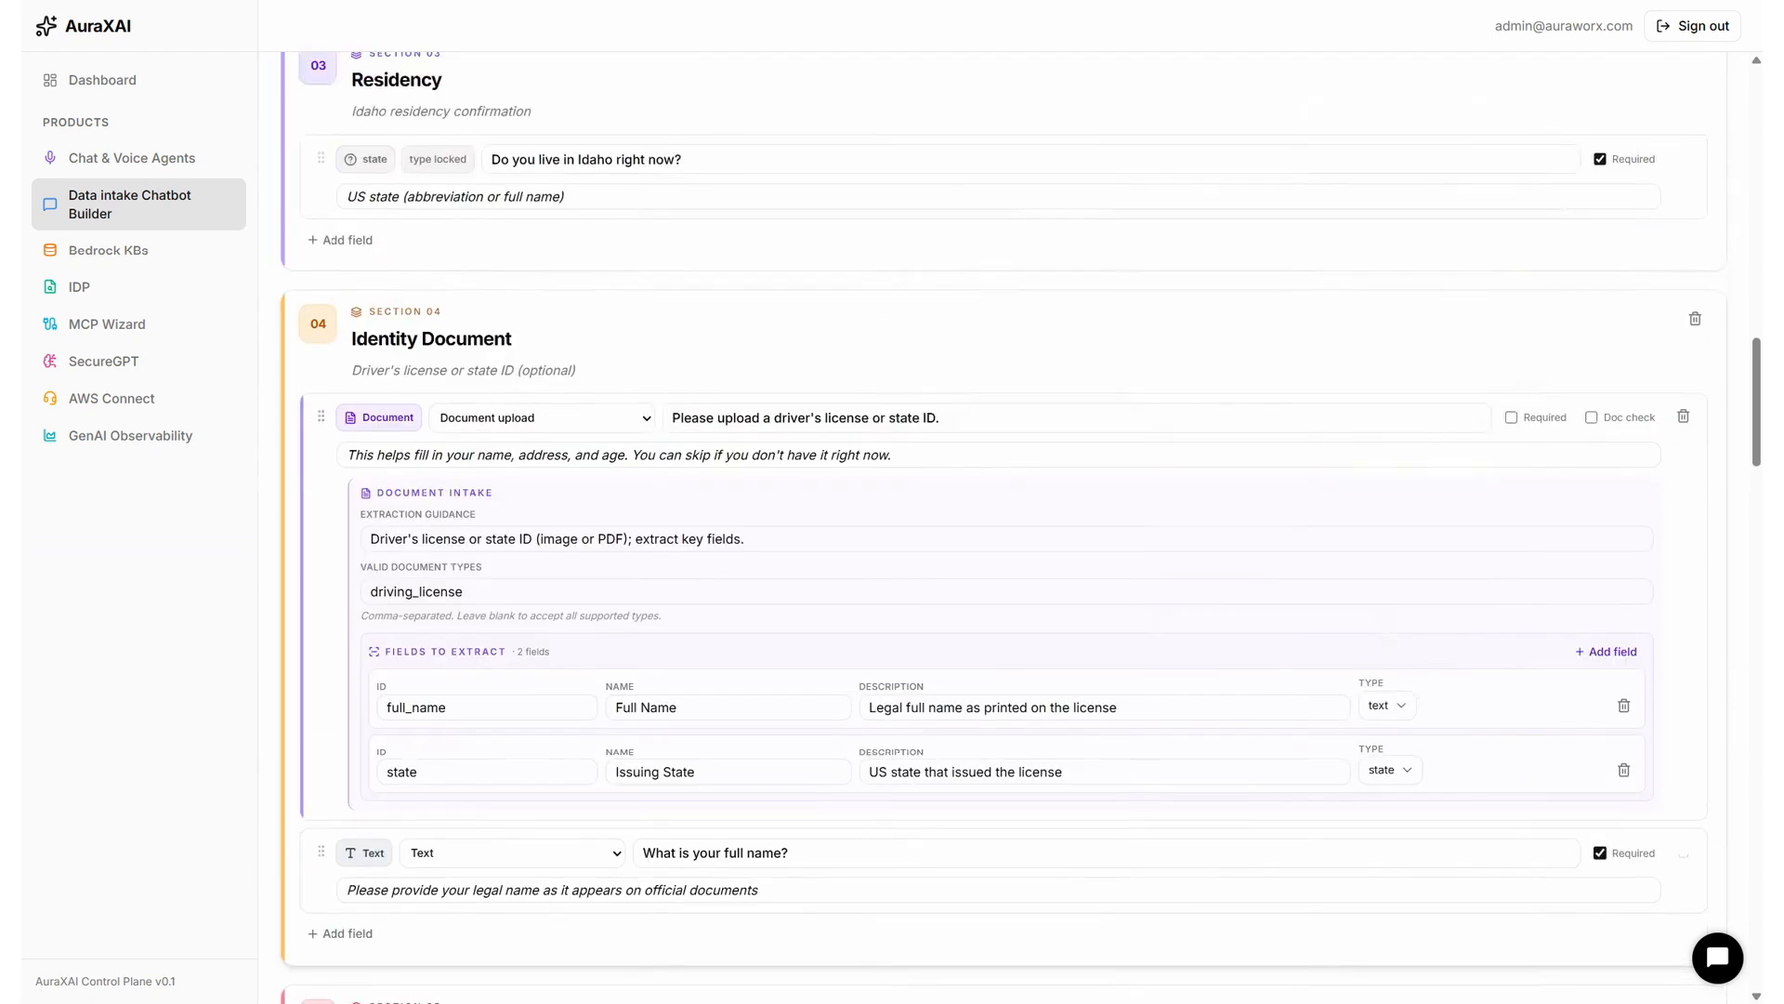
{"action": "scroll", "coordinate": [1515, 599], "scroll_direction": "down", "scroll_amount": 12}
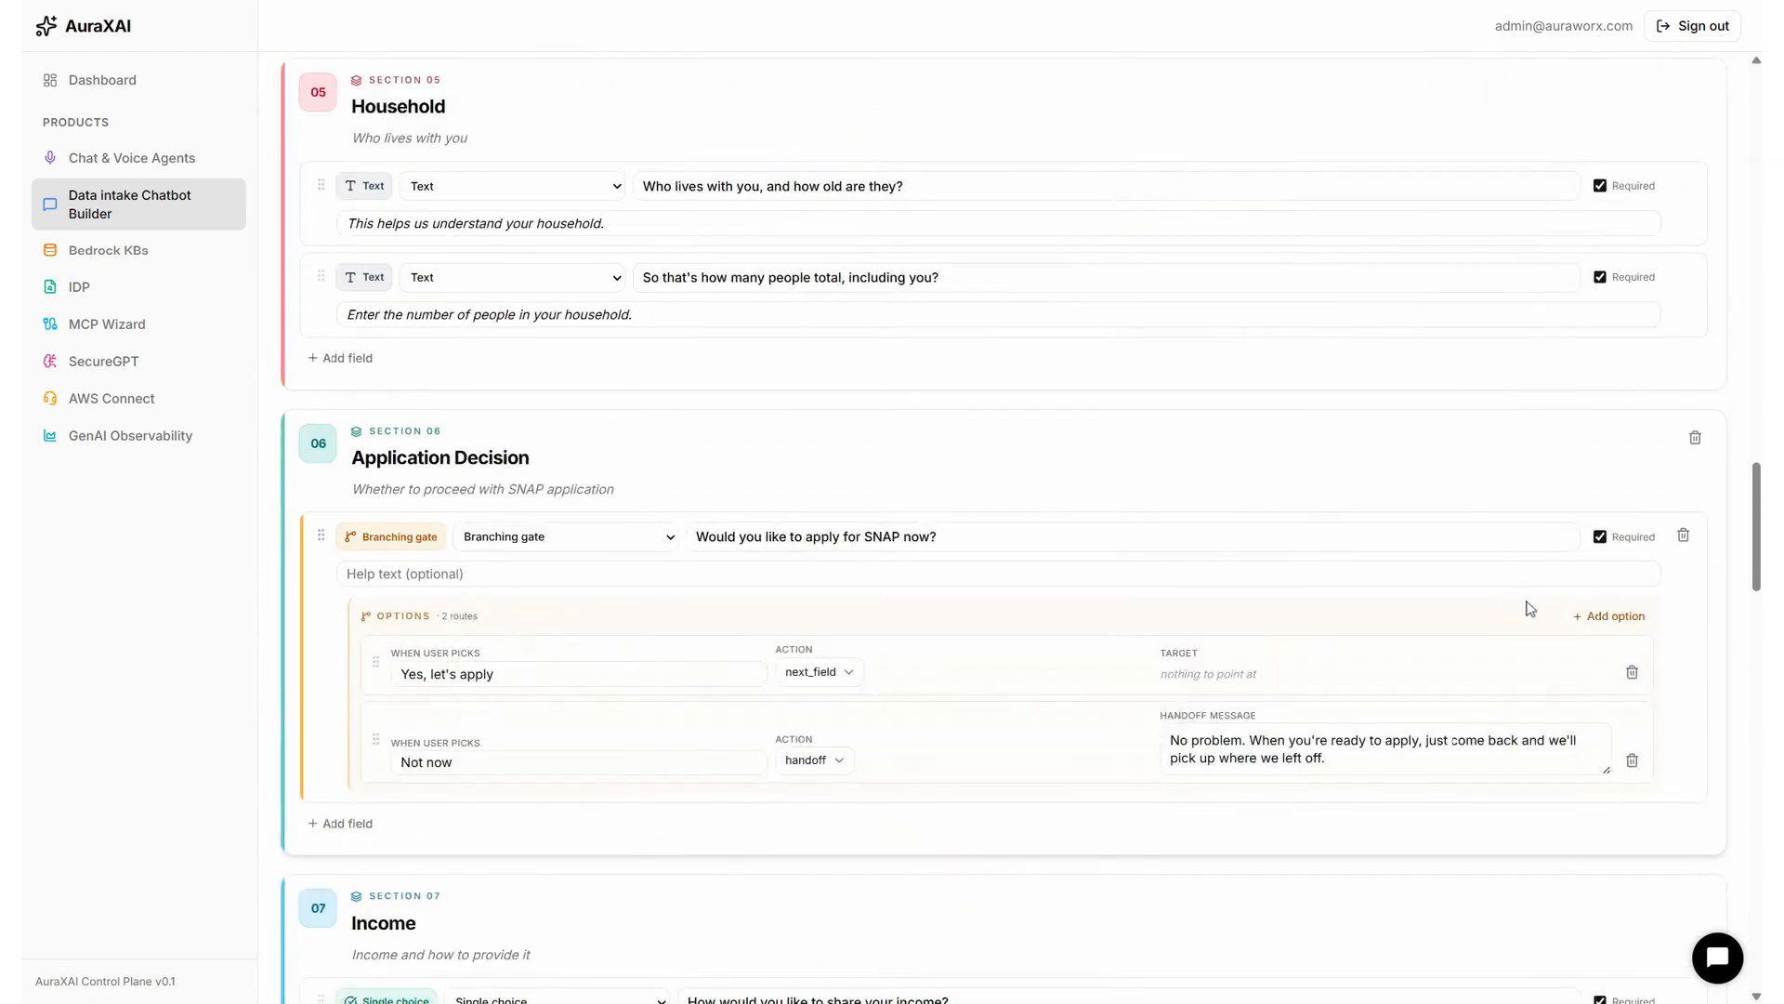
{"action": "scroll", "coordinate": [1534, 607], "scroll_direction": "down", "scroll_amount": 20}
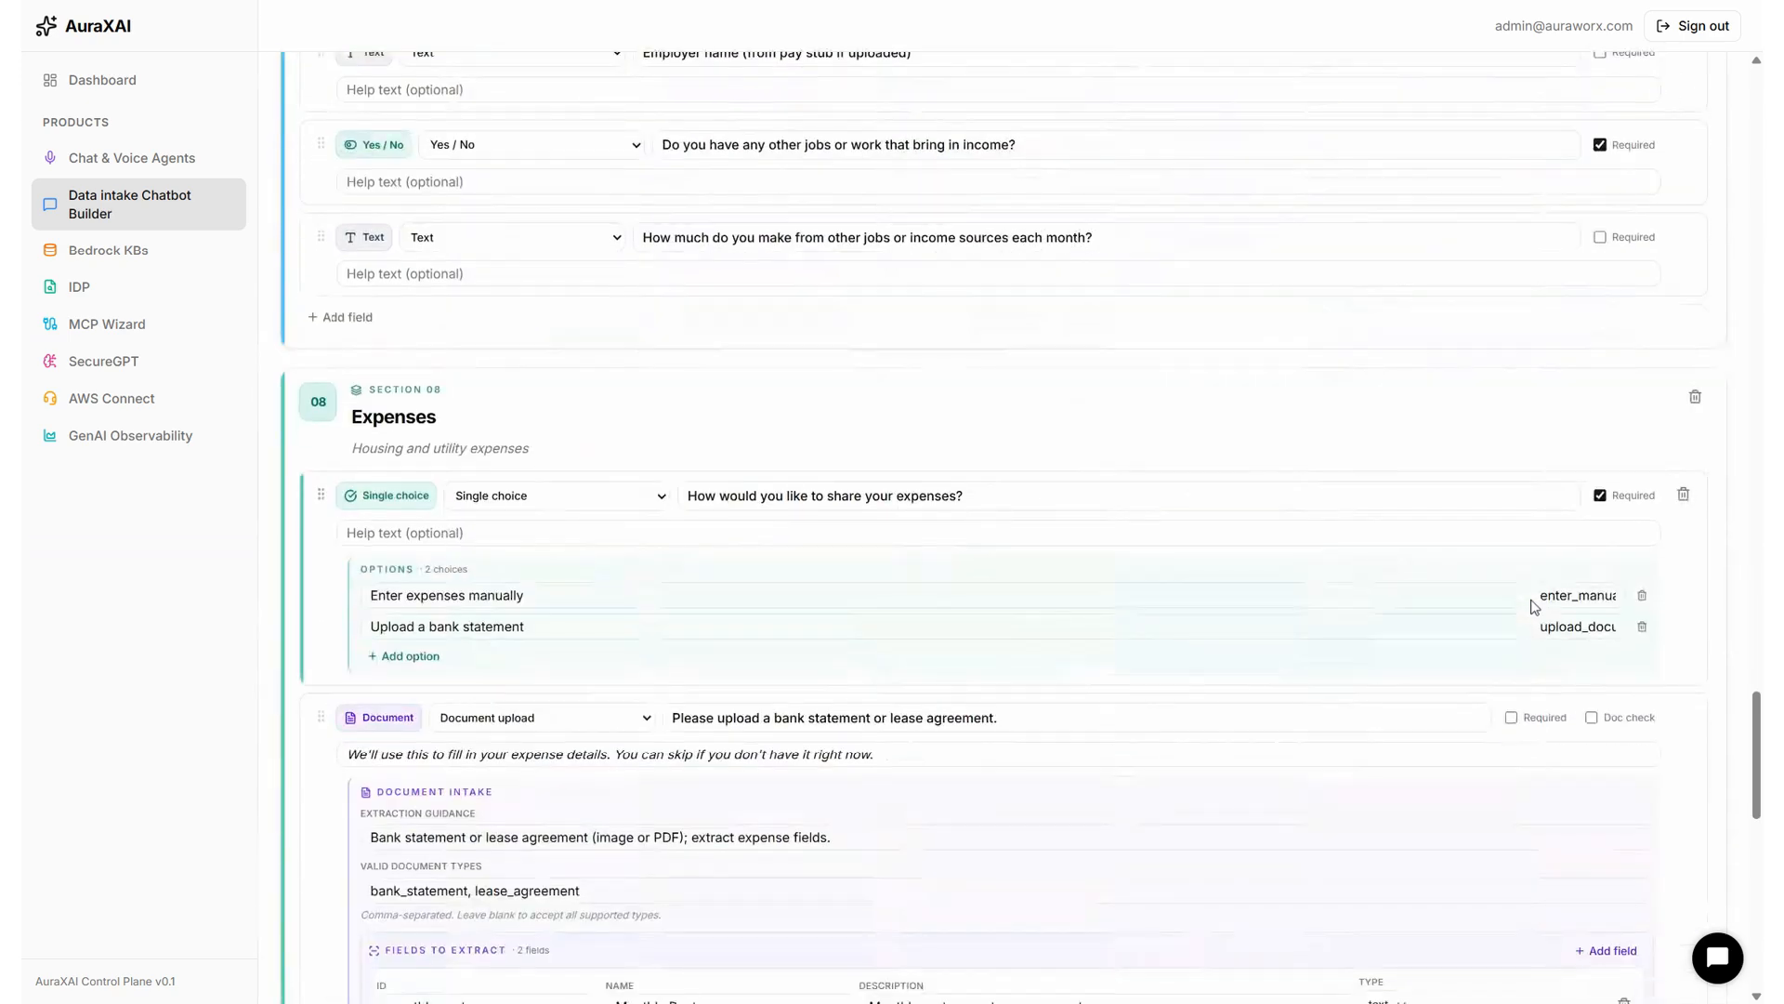
{"action": "scroll", "coordinate": [1534, 607], "scroll_direction": "down", "scroll_amount": 2}
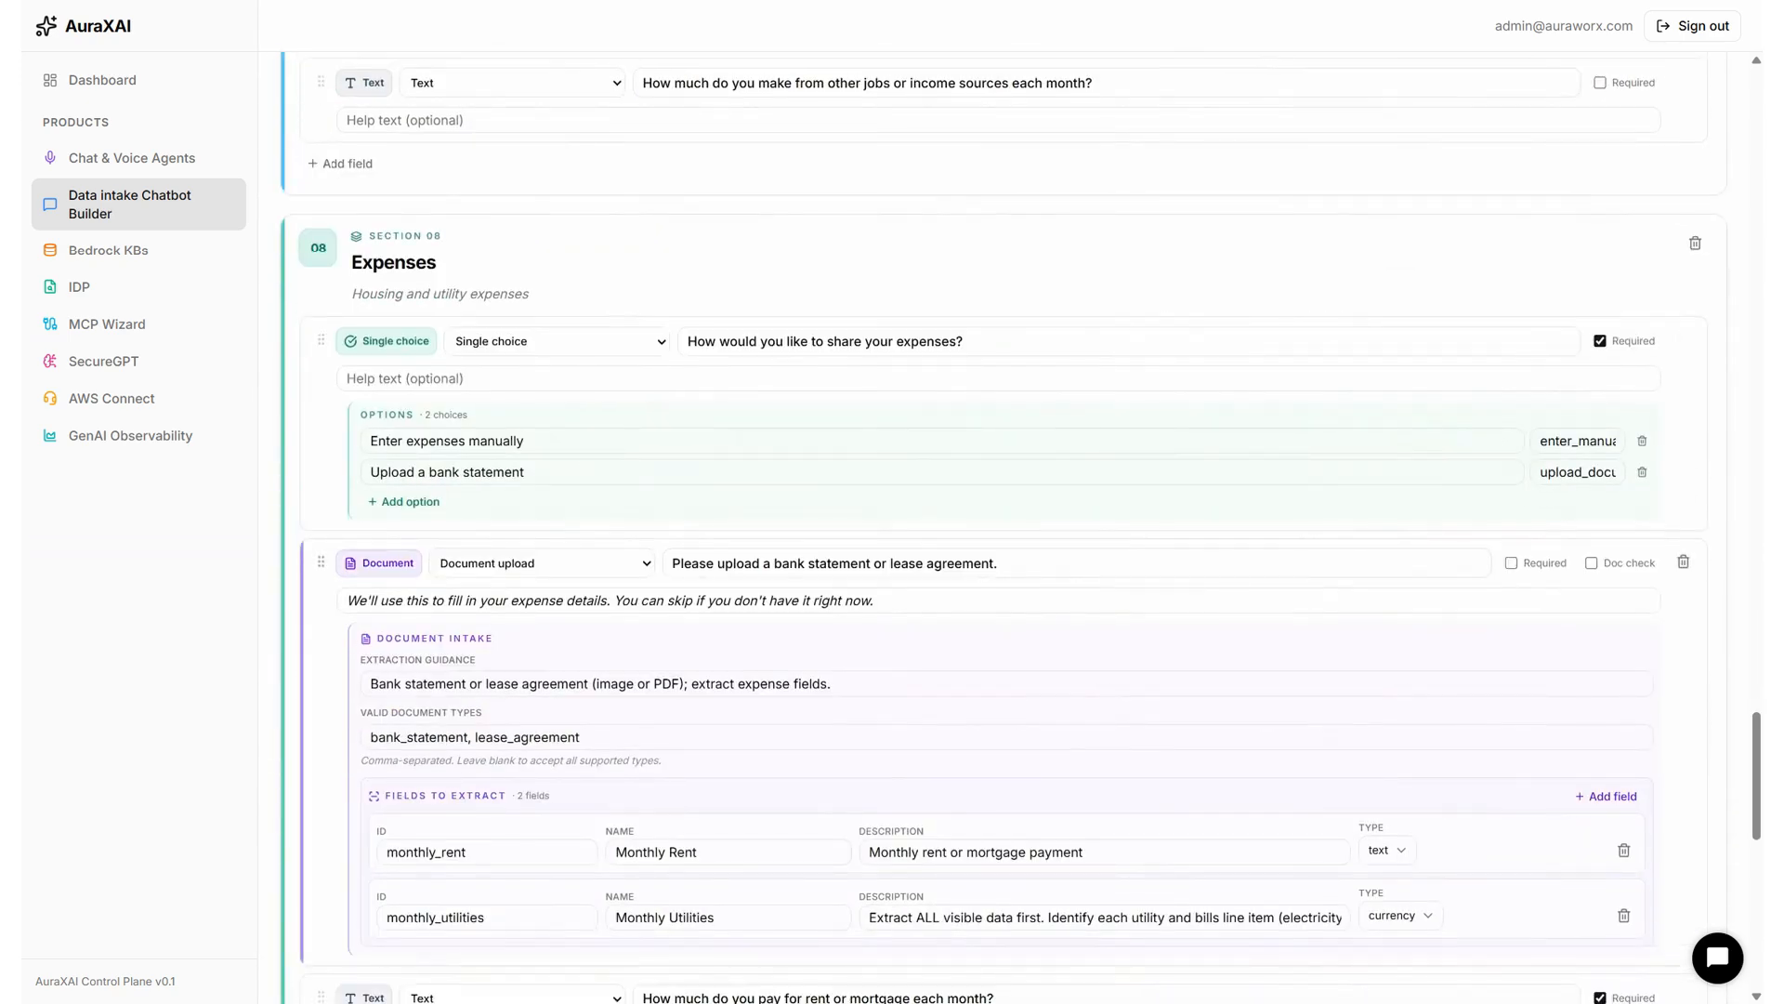
{"action": "scroll", "coordinate": [1534, 607], "scroll_direction": "down", "scroll_amount": 6}
{"action": "scroll", "coordinate": [1534, 607], "scroll_direction": "down", "scroll_amount": 8}
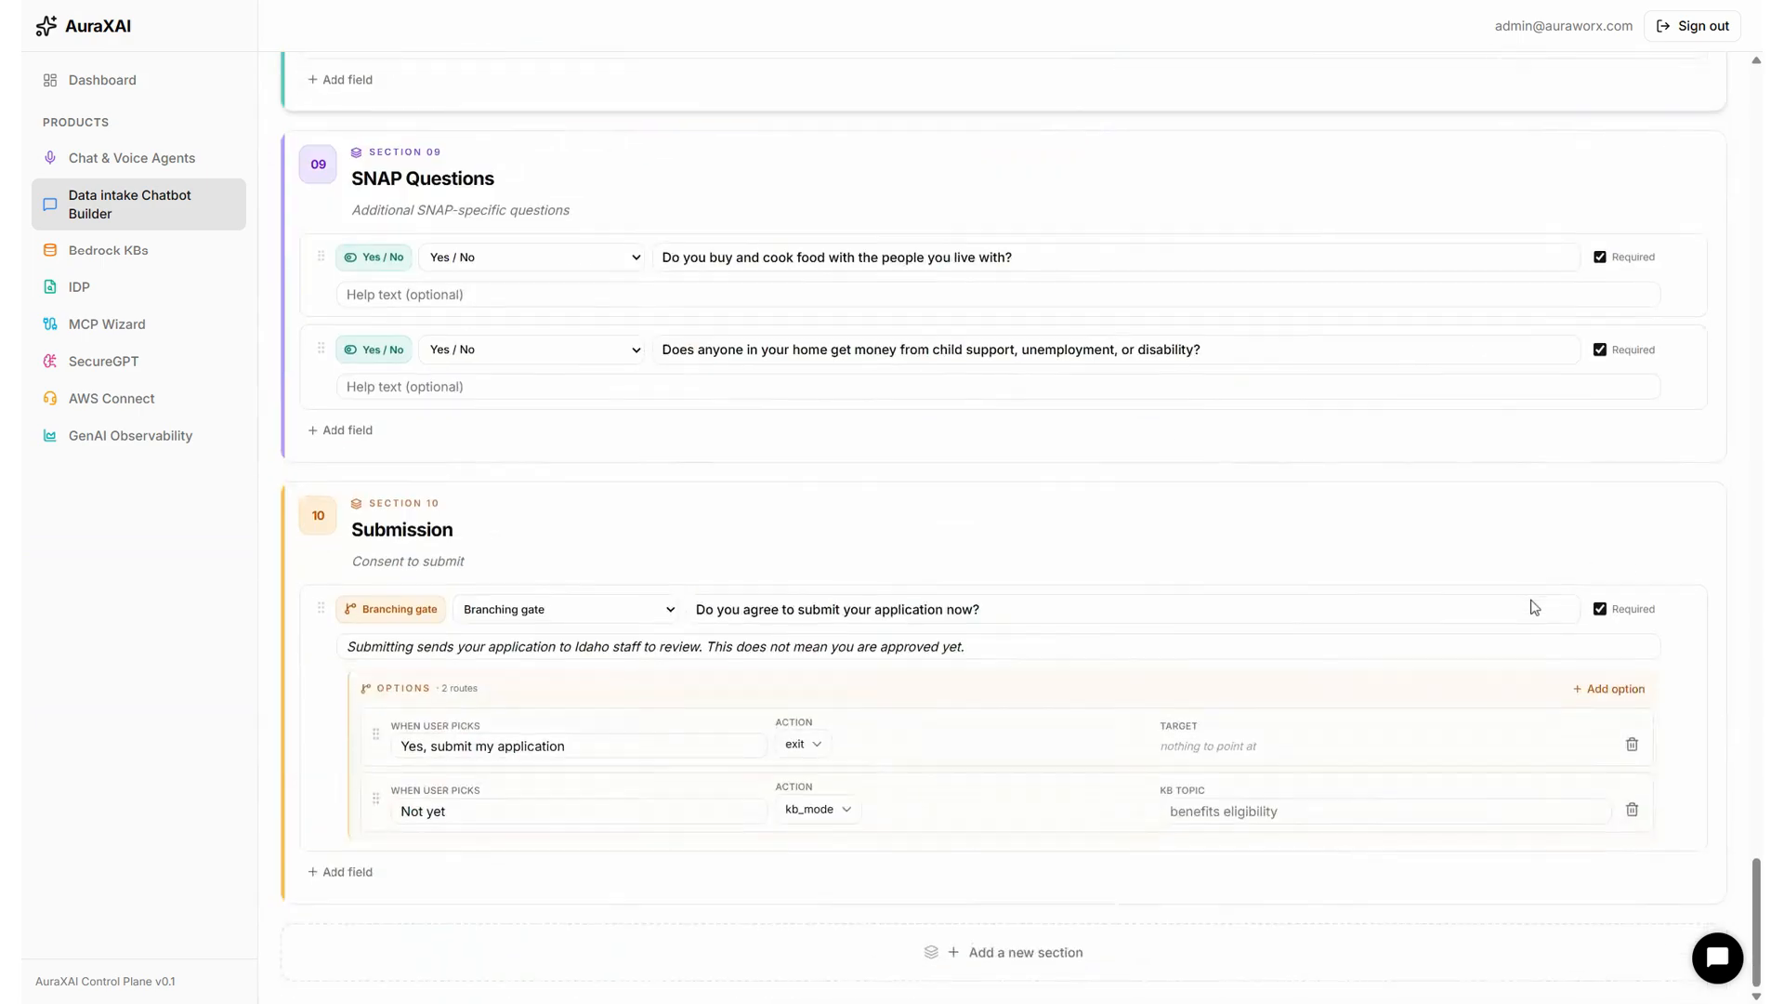
{"action": "scroll", "coordinate": [1534, 607], "scroll_direction": "up", "scroll_amount": 20}
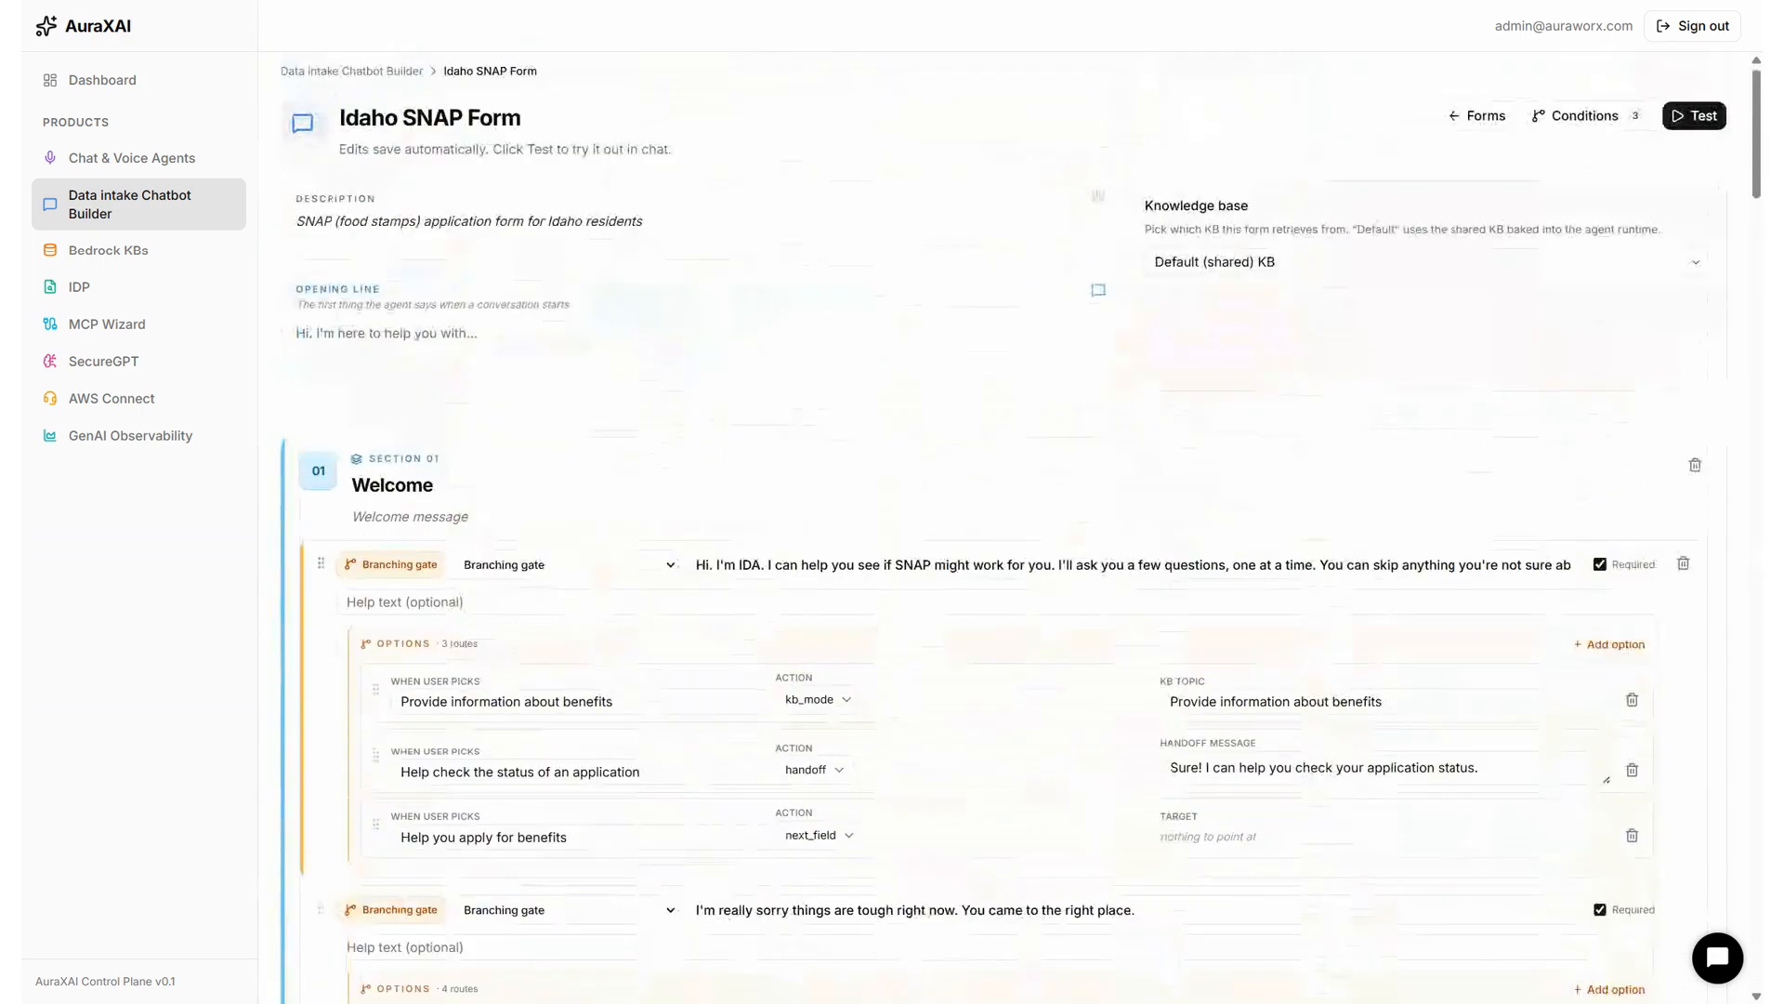
{"action": "left_click", "coordinate": [1706, 136]}
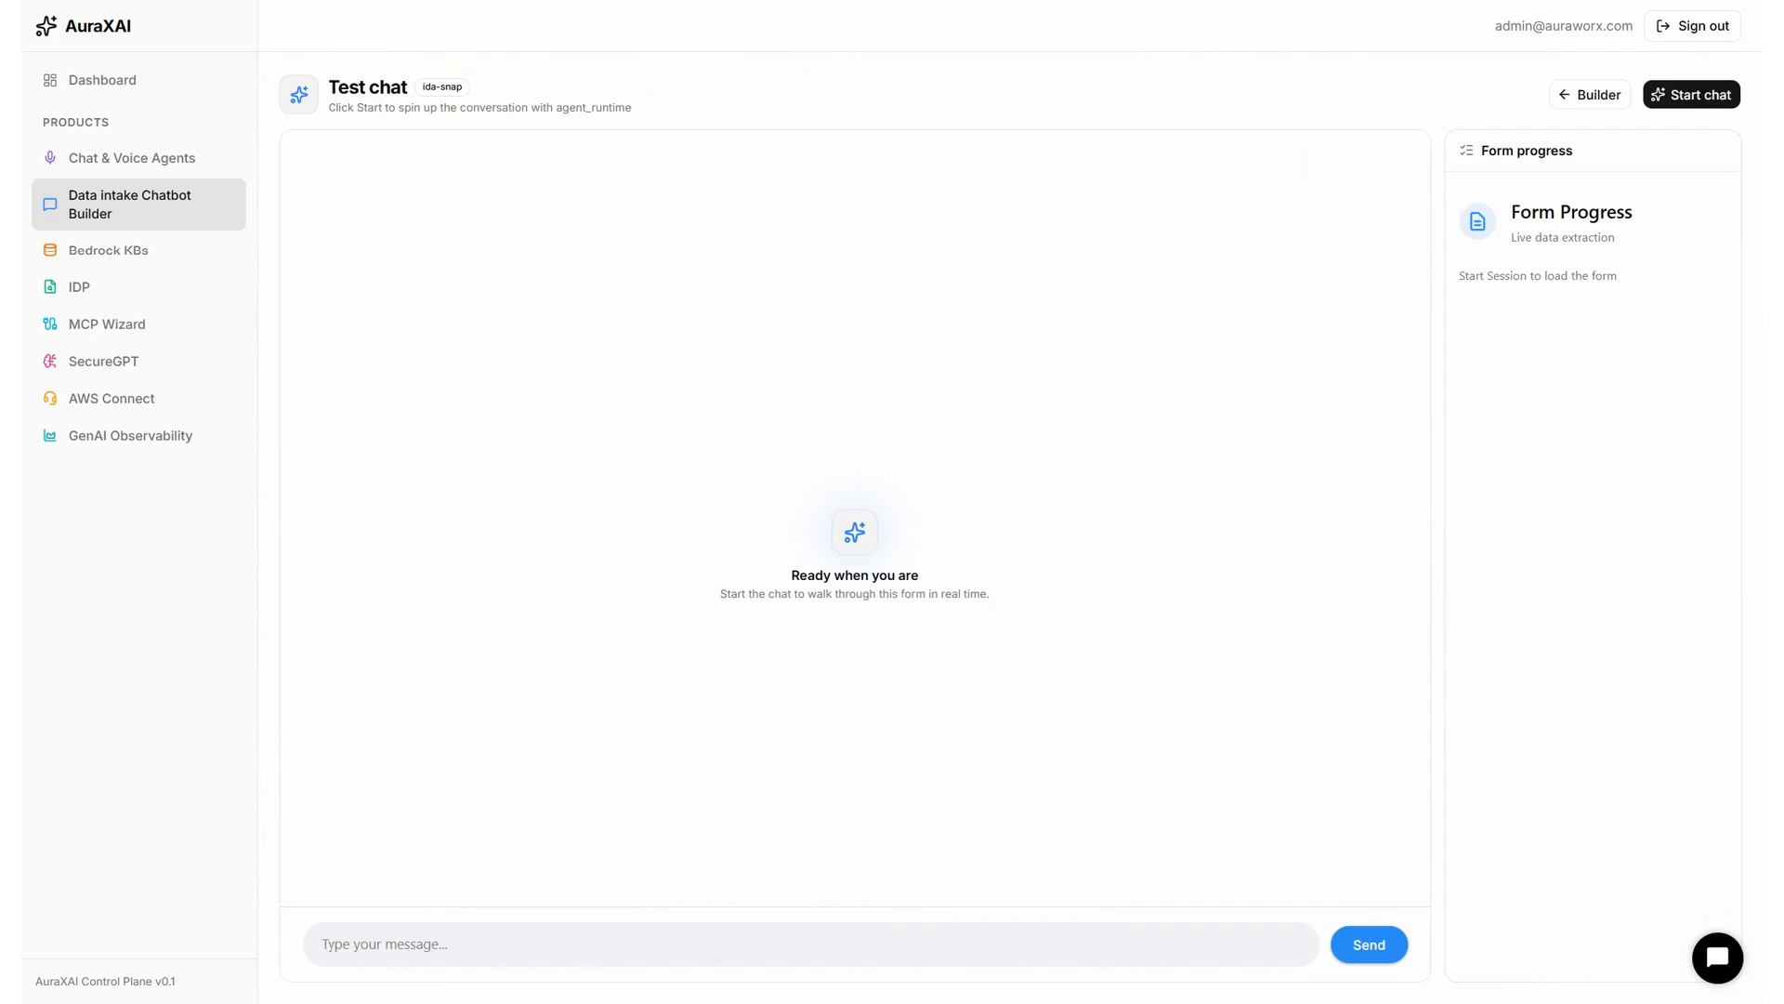
Start the Idaho SNAP test chat, review Form progress, and choose help applying for benefits.
{"action": "left_click", "coordinate": [1710, 96]}
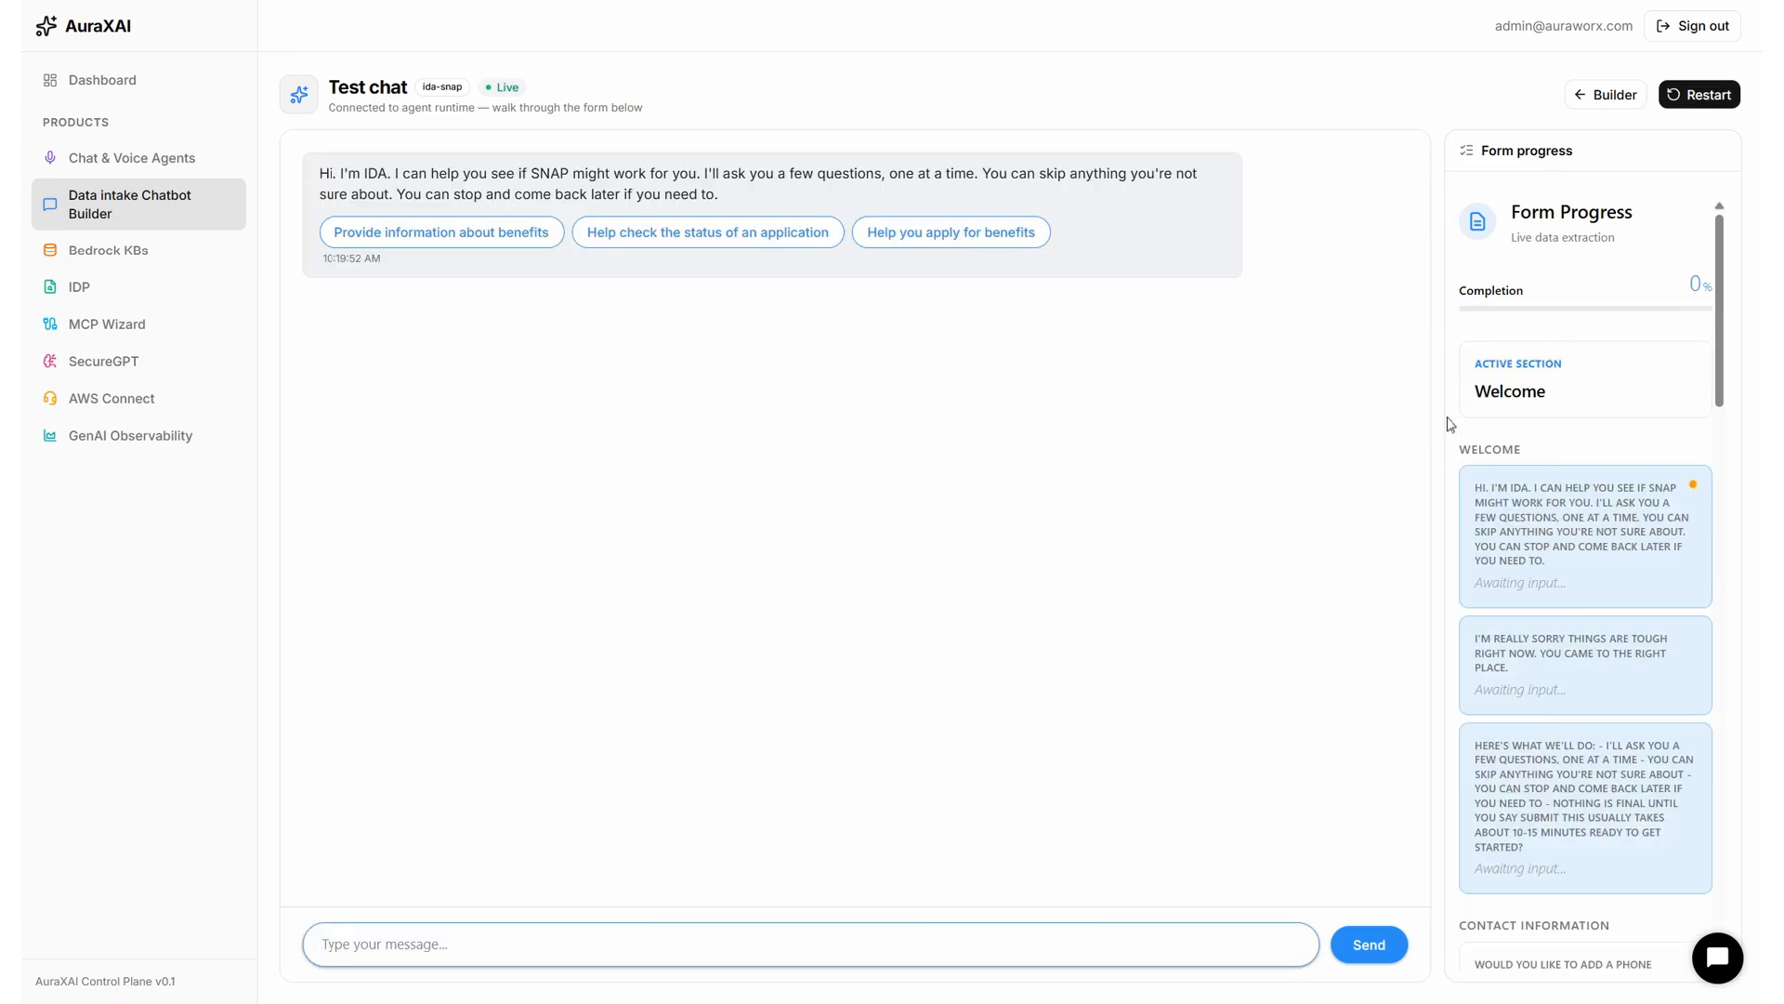
{"action": "scroll", "coordinate": [1542, 441], "scroll_direction": "down", "scroll_amount": 4}
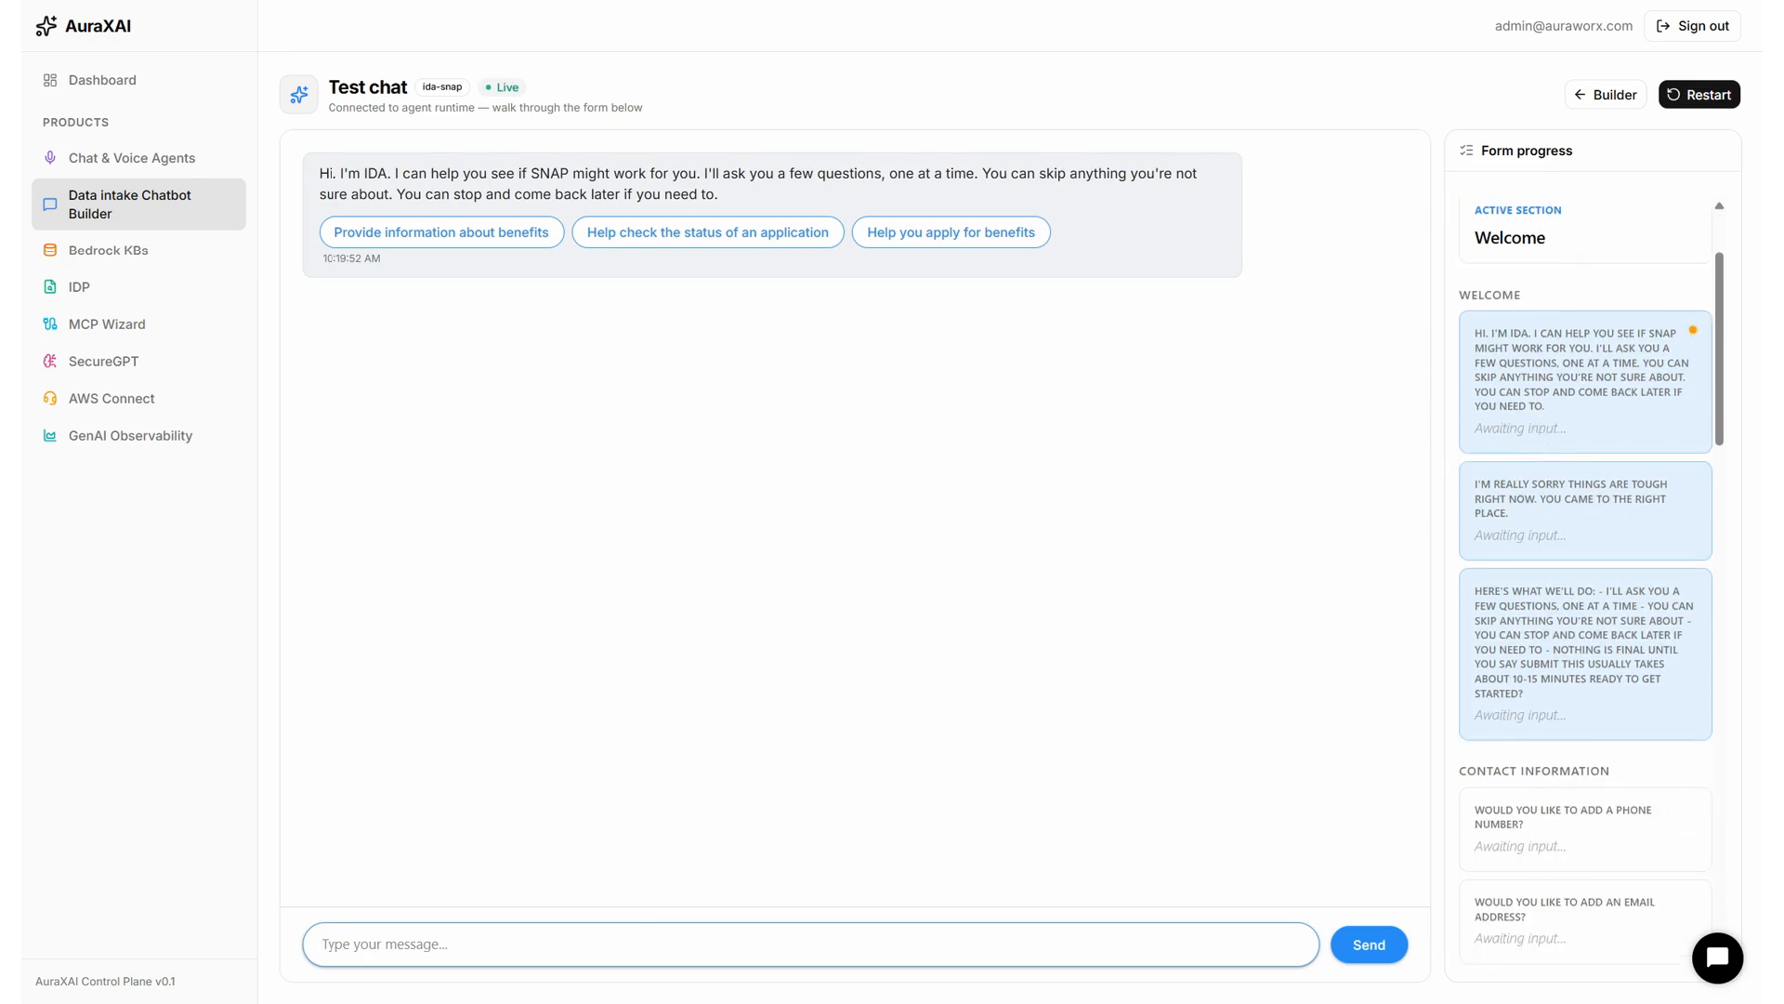
{"action": "scroll", "coordinate": [1543, 441], "scroll_direction": "up", "scroll_amount": 4}
{"action": "scroll", "coordinate": [1493, 446], "scroll_direction": "down", "scroll_amount": 6}
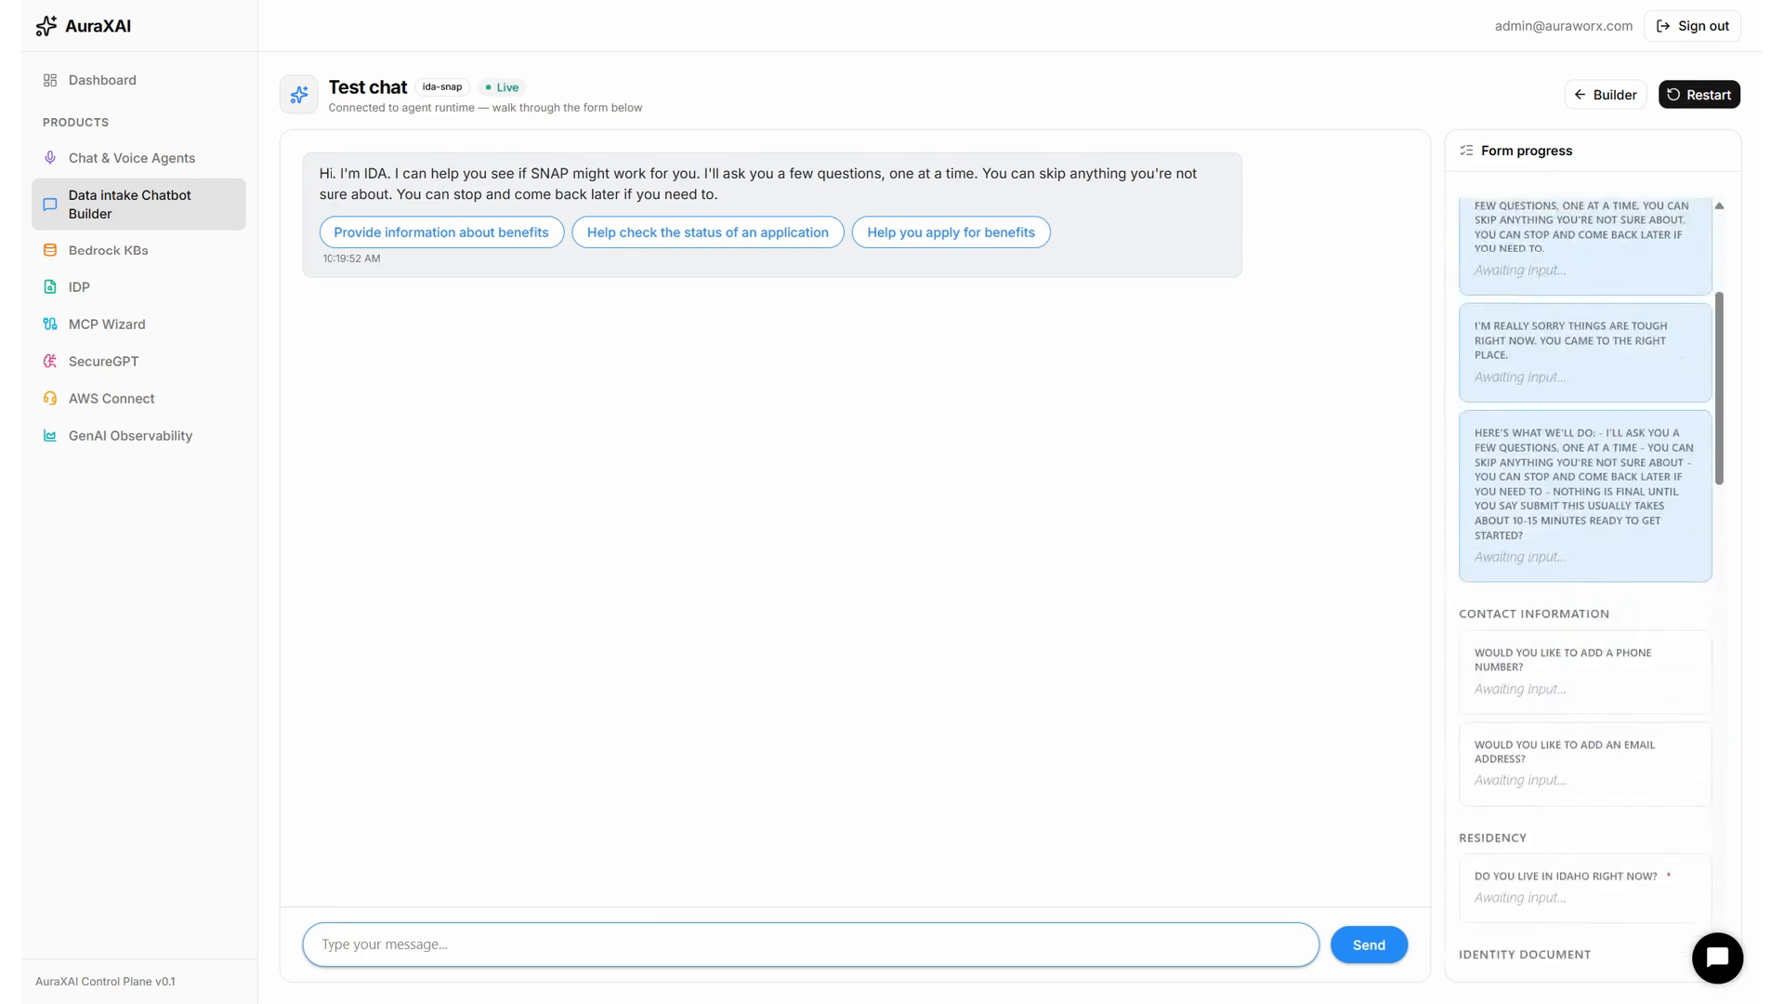
{"action": "scroll", "coordinate": [1541, 470], "scroll_direction": "down", "scroll_amount": 4}
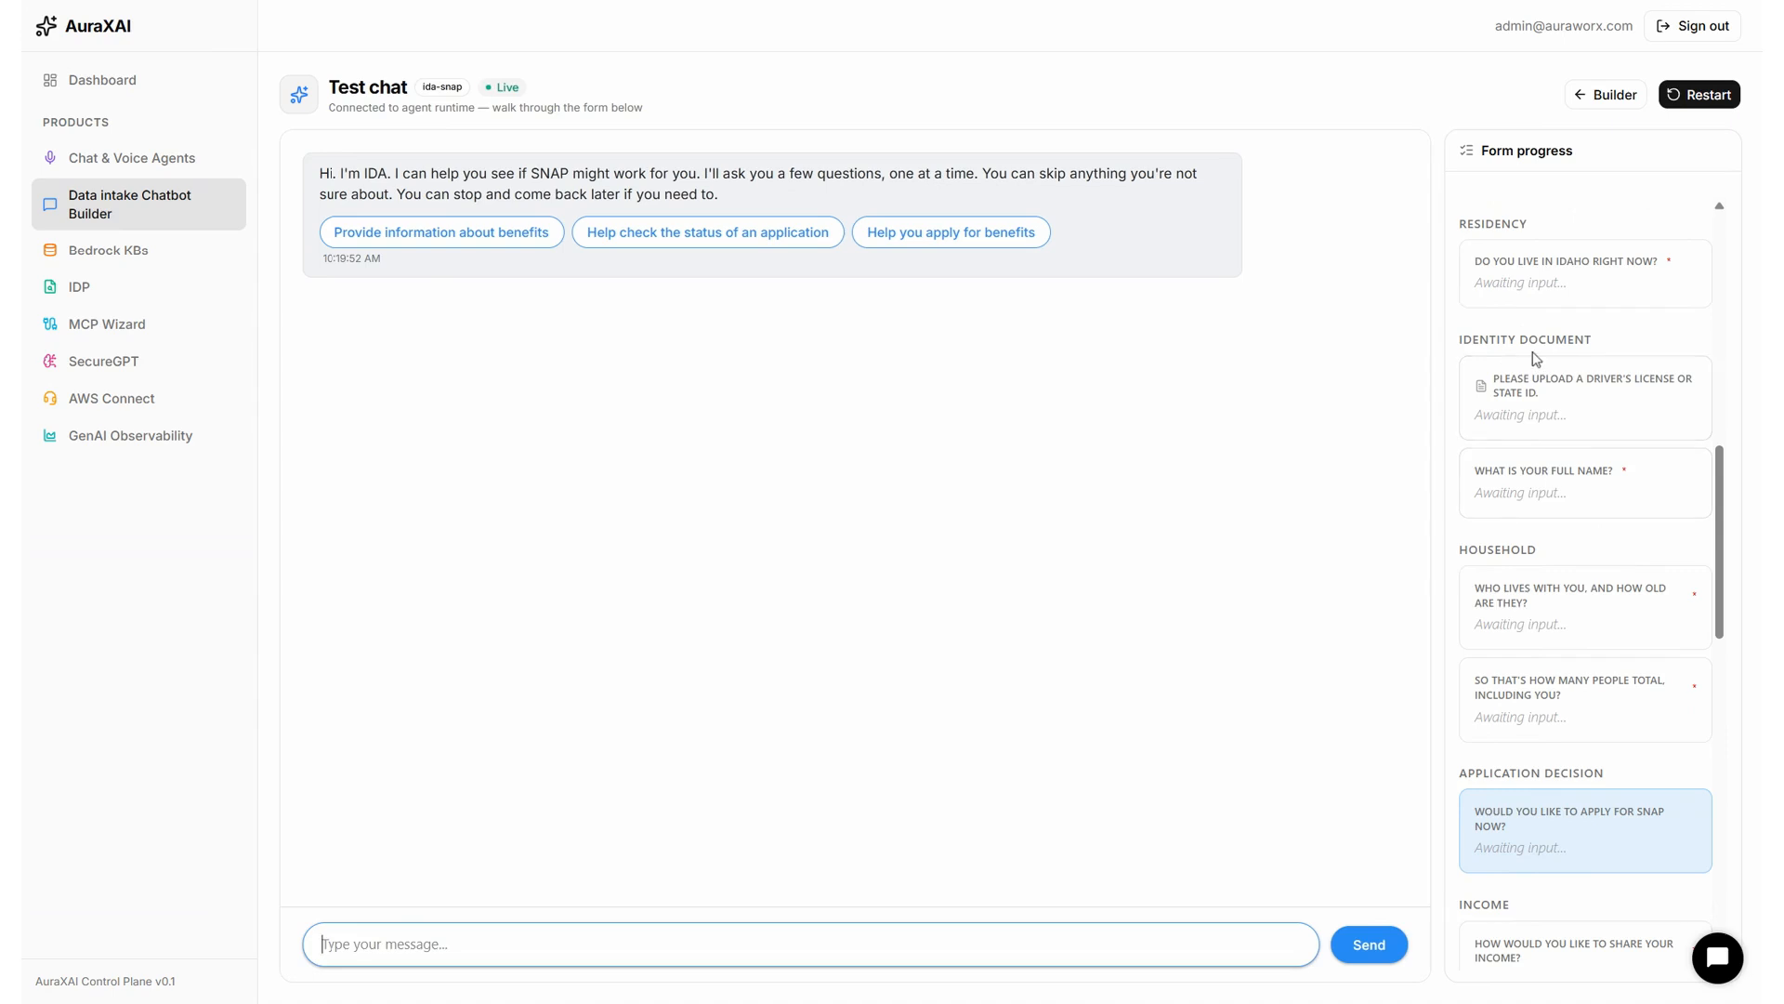
{"action": "scroll", "coordinate": [1532, 360], "scroll_direction": "down", "scroll_amount": 5}
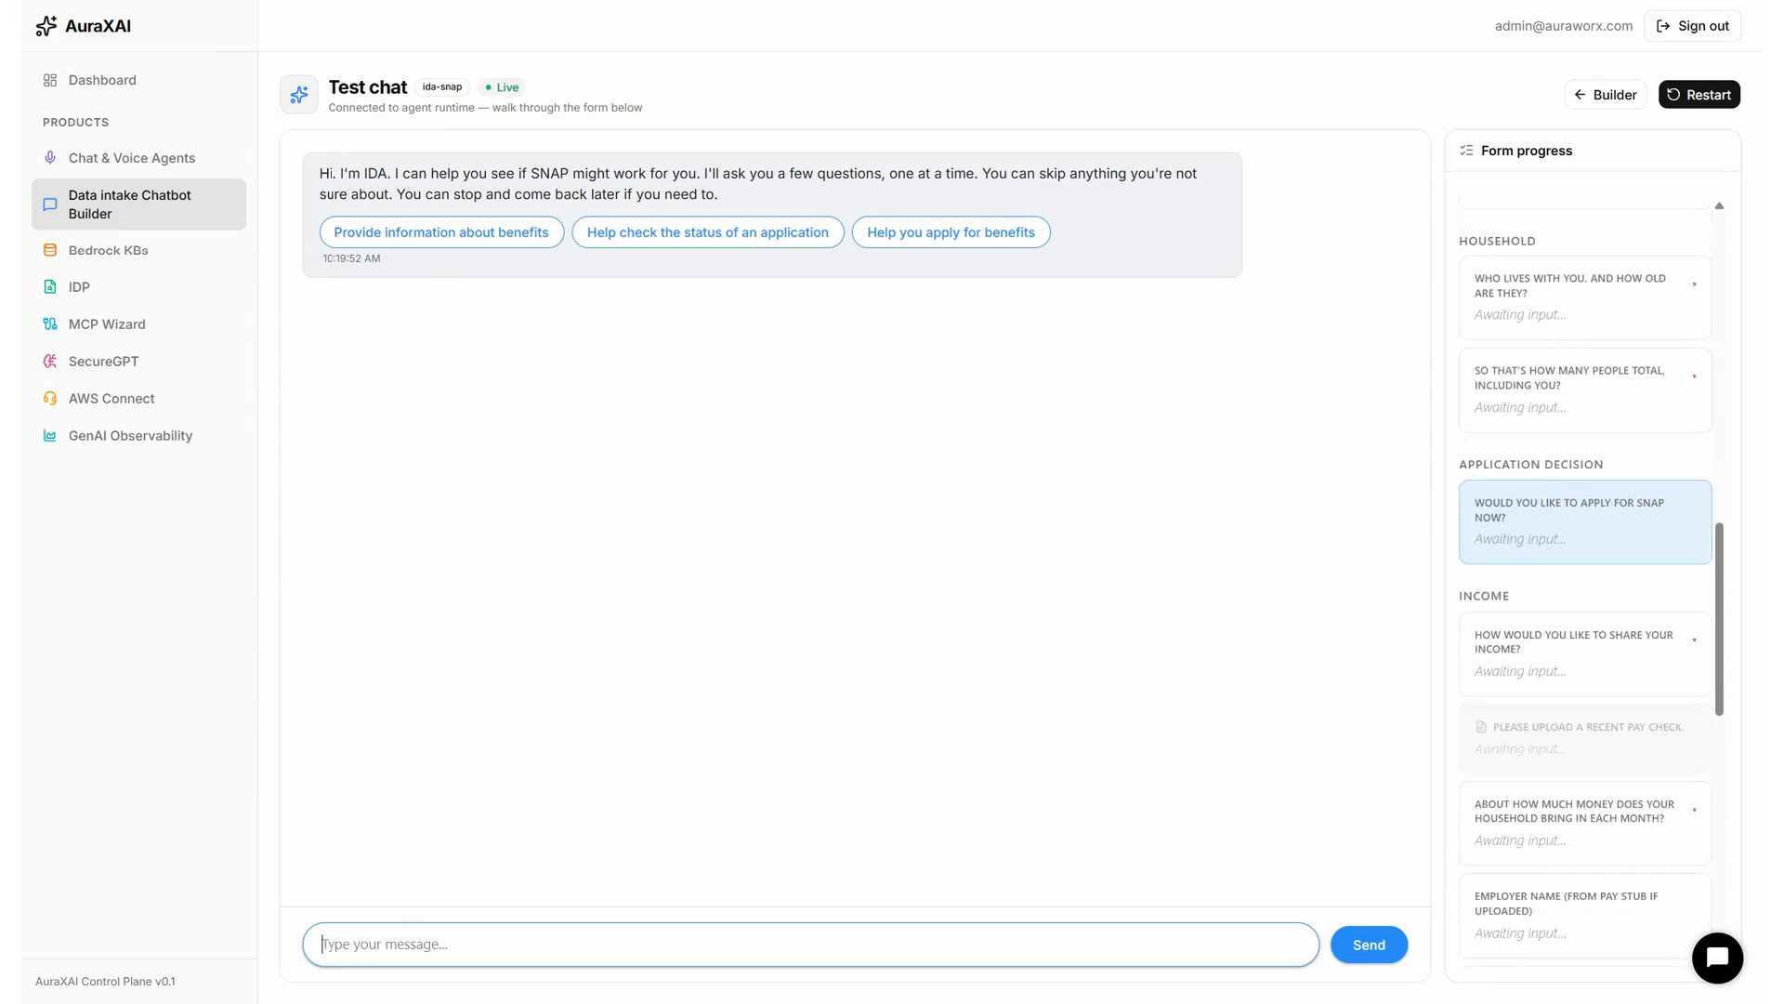
{"action": "scroll", "coordinate": [1552, 488], "scroll_direction": "down", "scroll_amount": 5}
{"action": "scroll", "coordinate": [1545, 904], "scroll_direction": "down", "scroll_amount": 2}
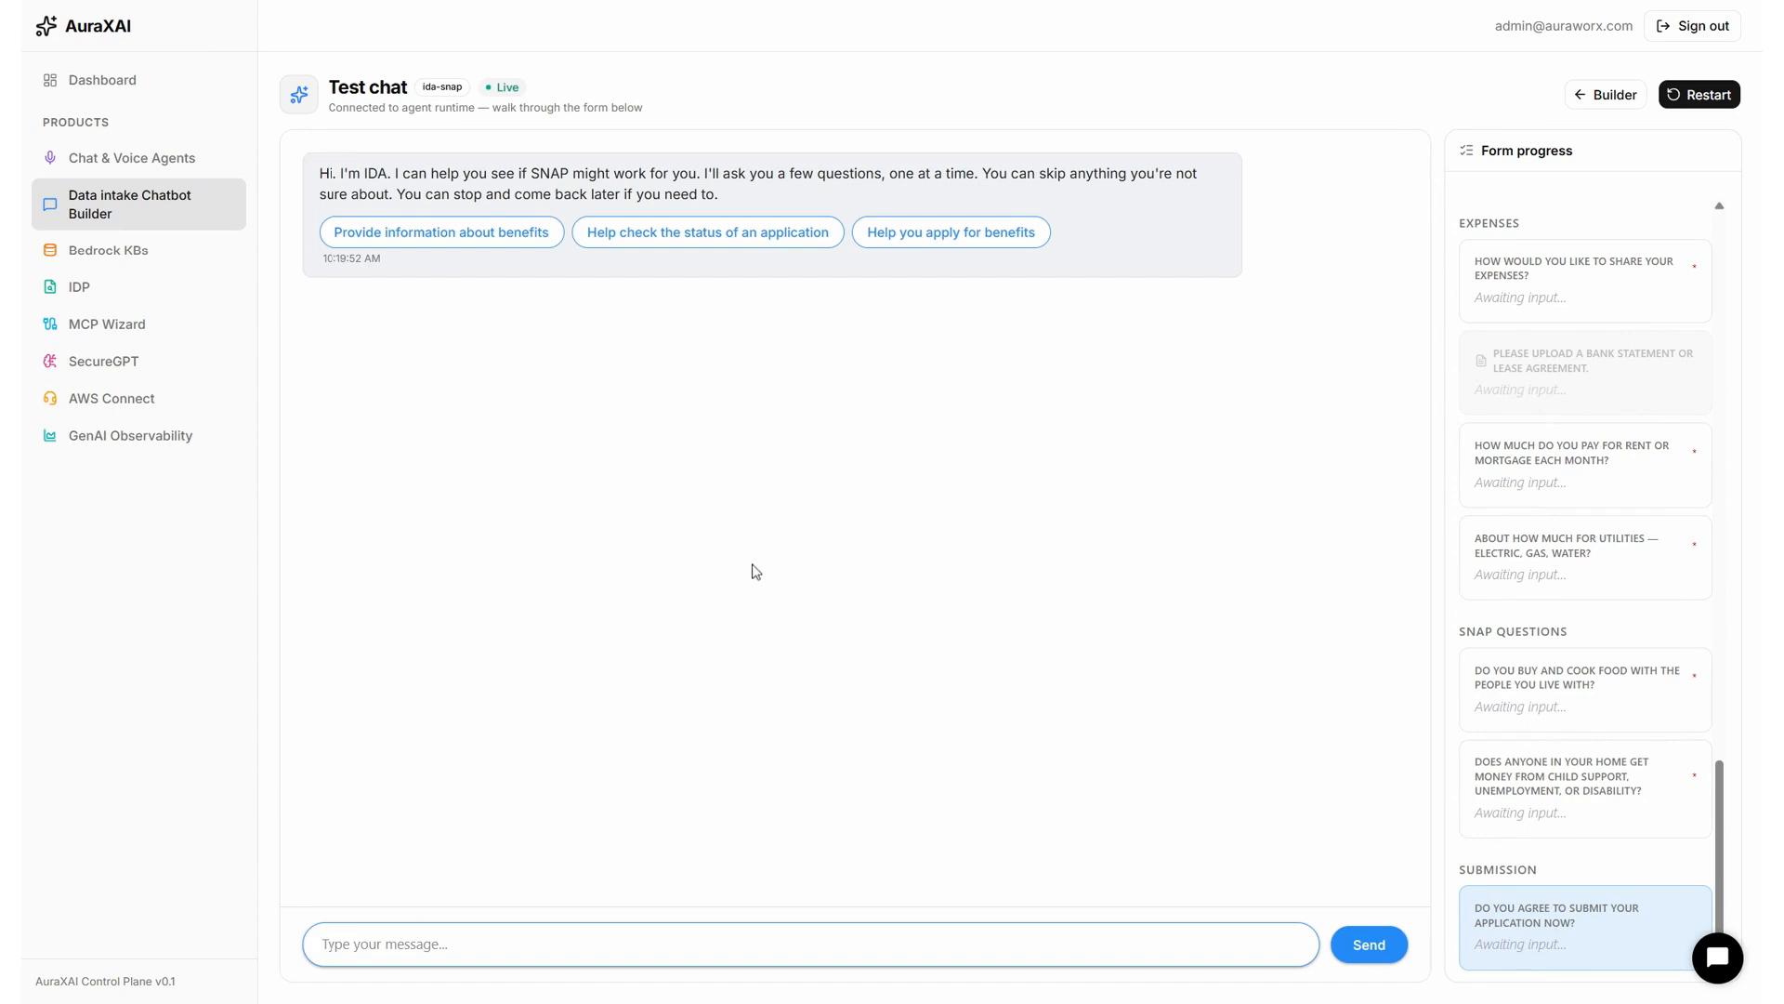
{"action": "left_click", "coordinate": [935, 243]}
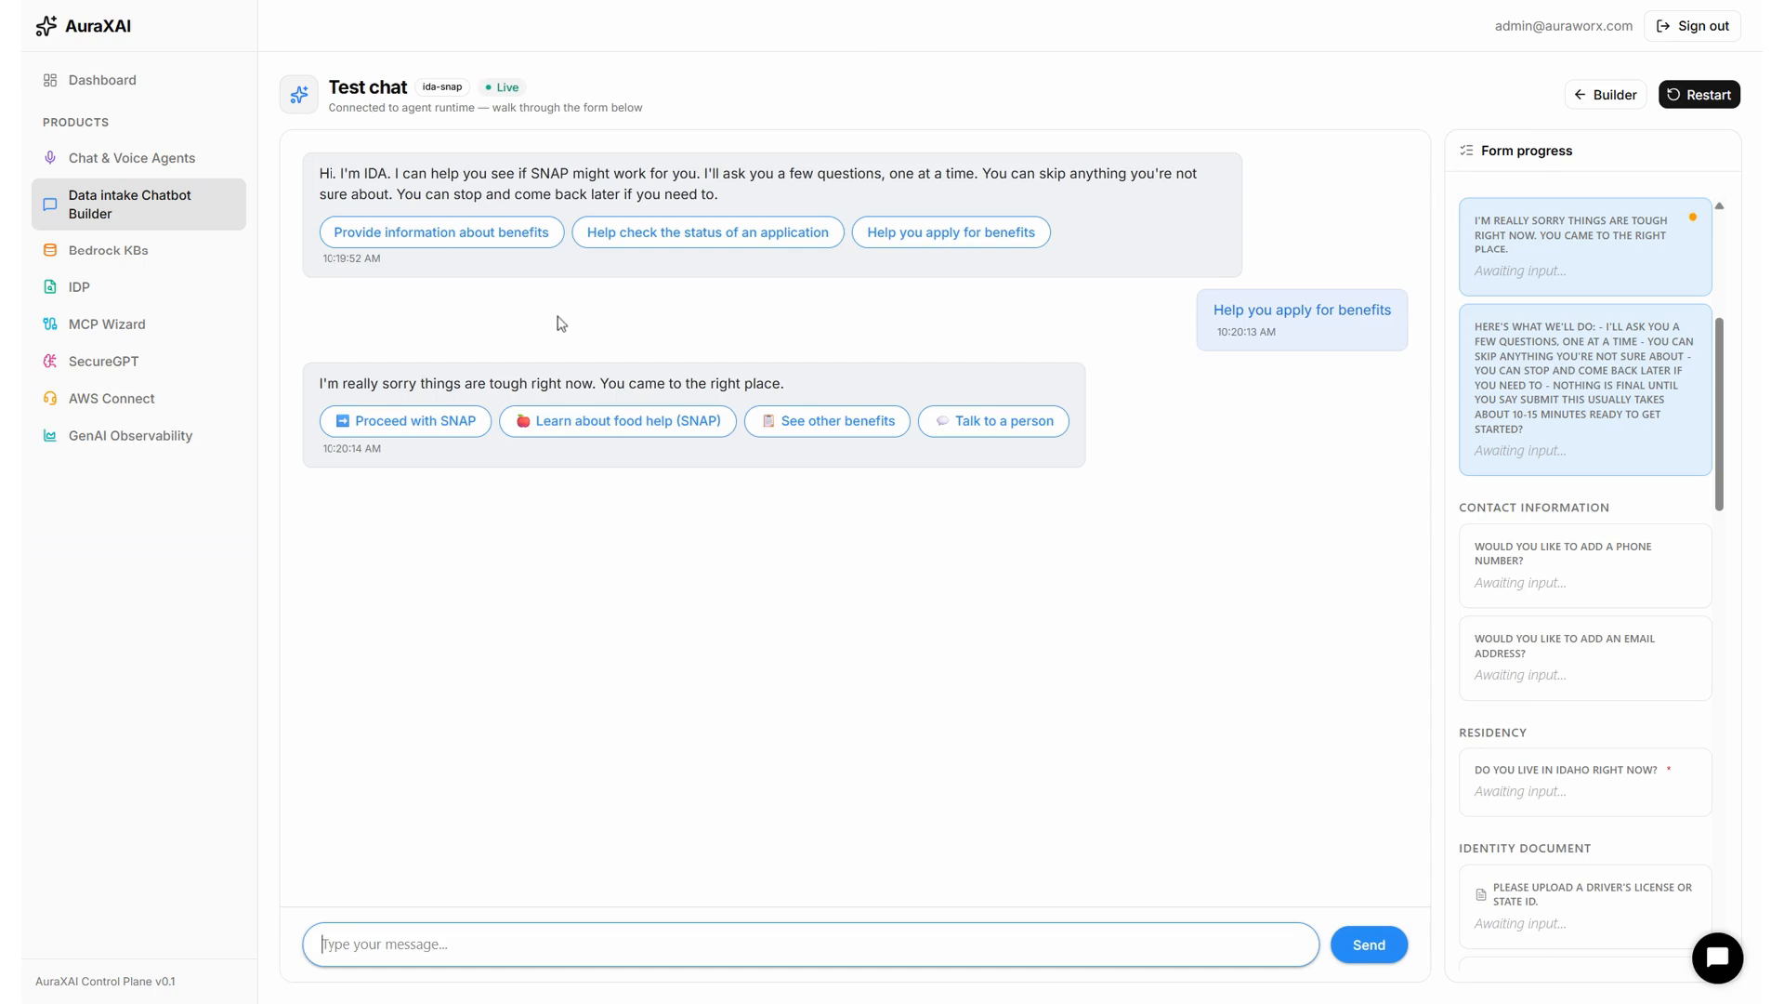
Choose 'Proceed with SNAP' and 'Yes, let's get started' to reach the phone number question.
{"action": "left_click", "coordinate": [450, 416]}
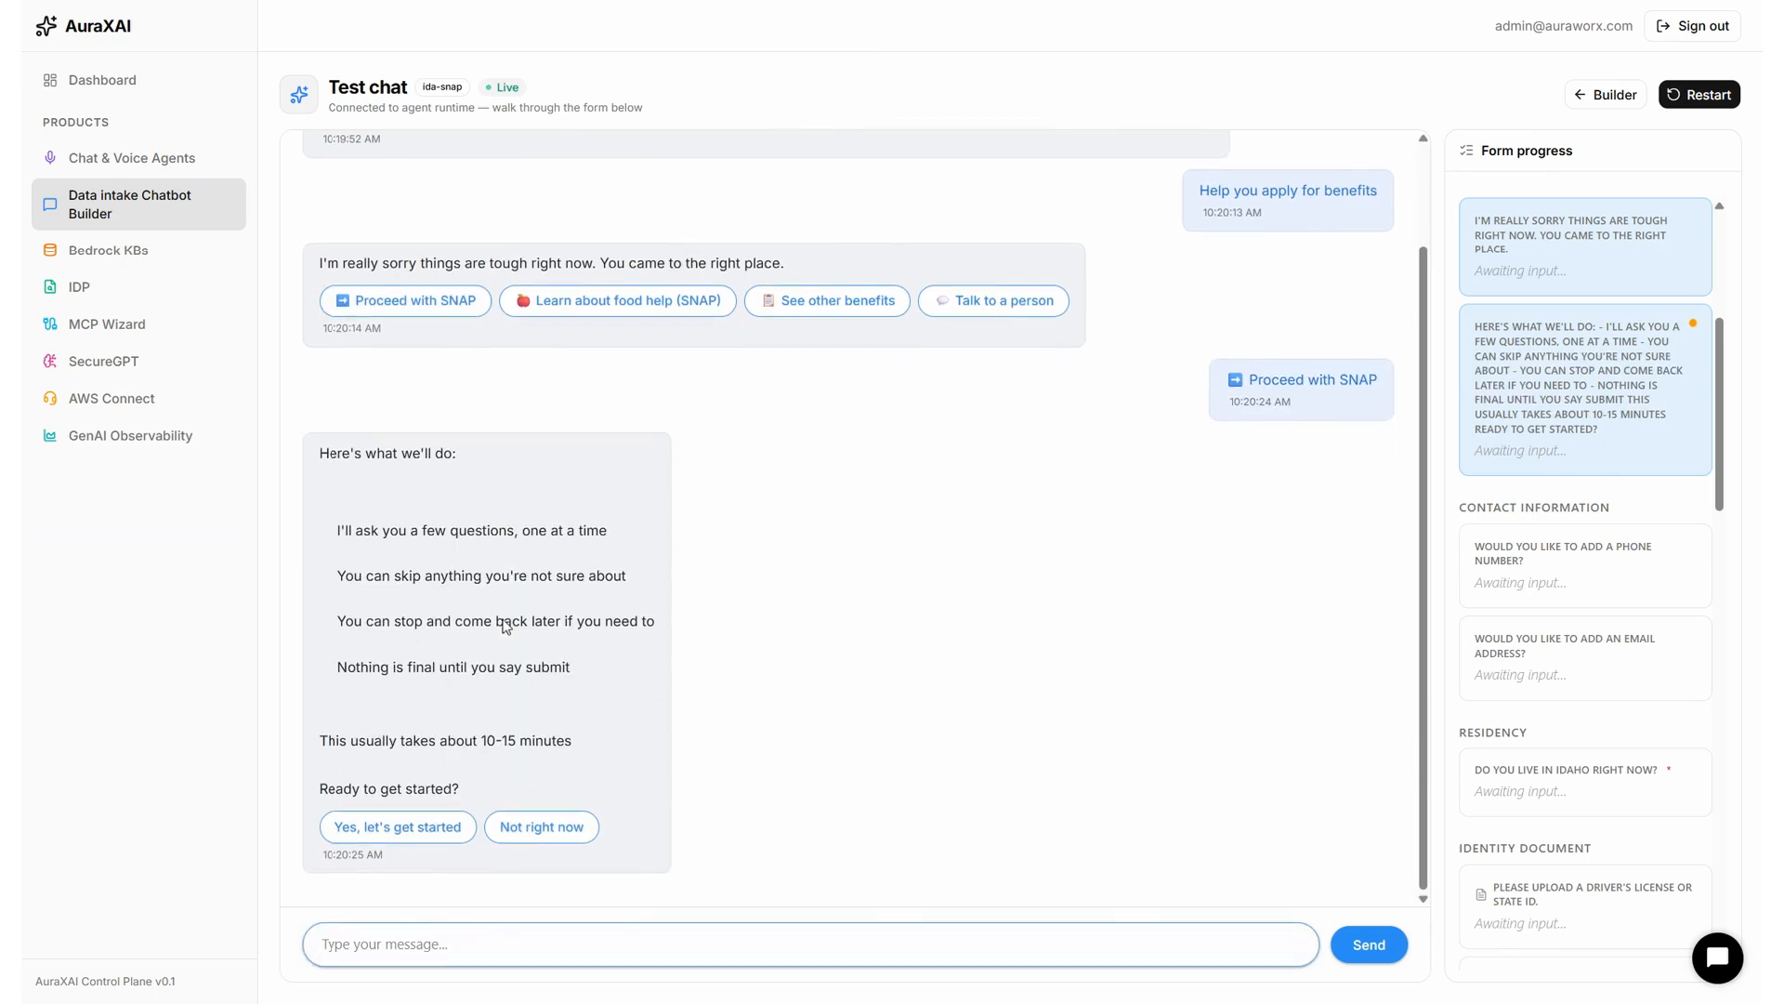
{"action": "left_click", "coordinate": [400, 826]}
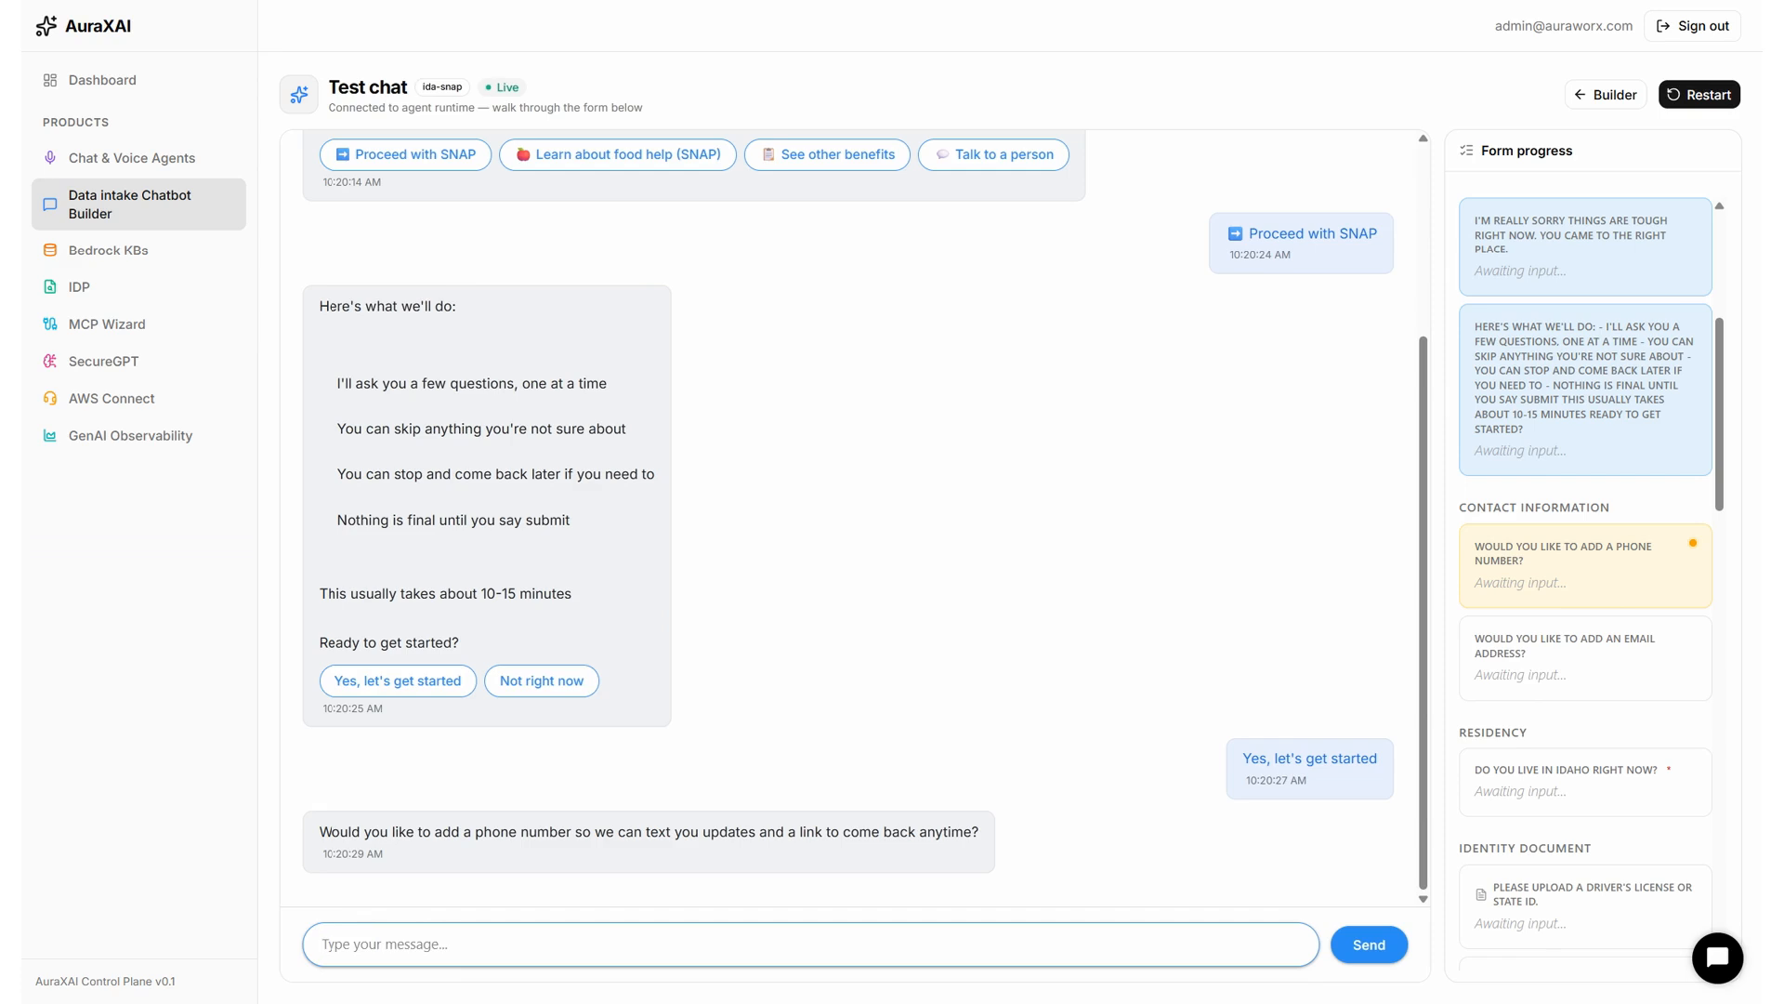
{"action": "left_click", "coordinate": [707, 909]}
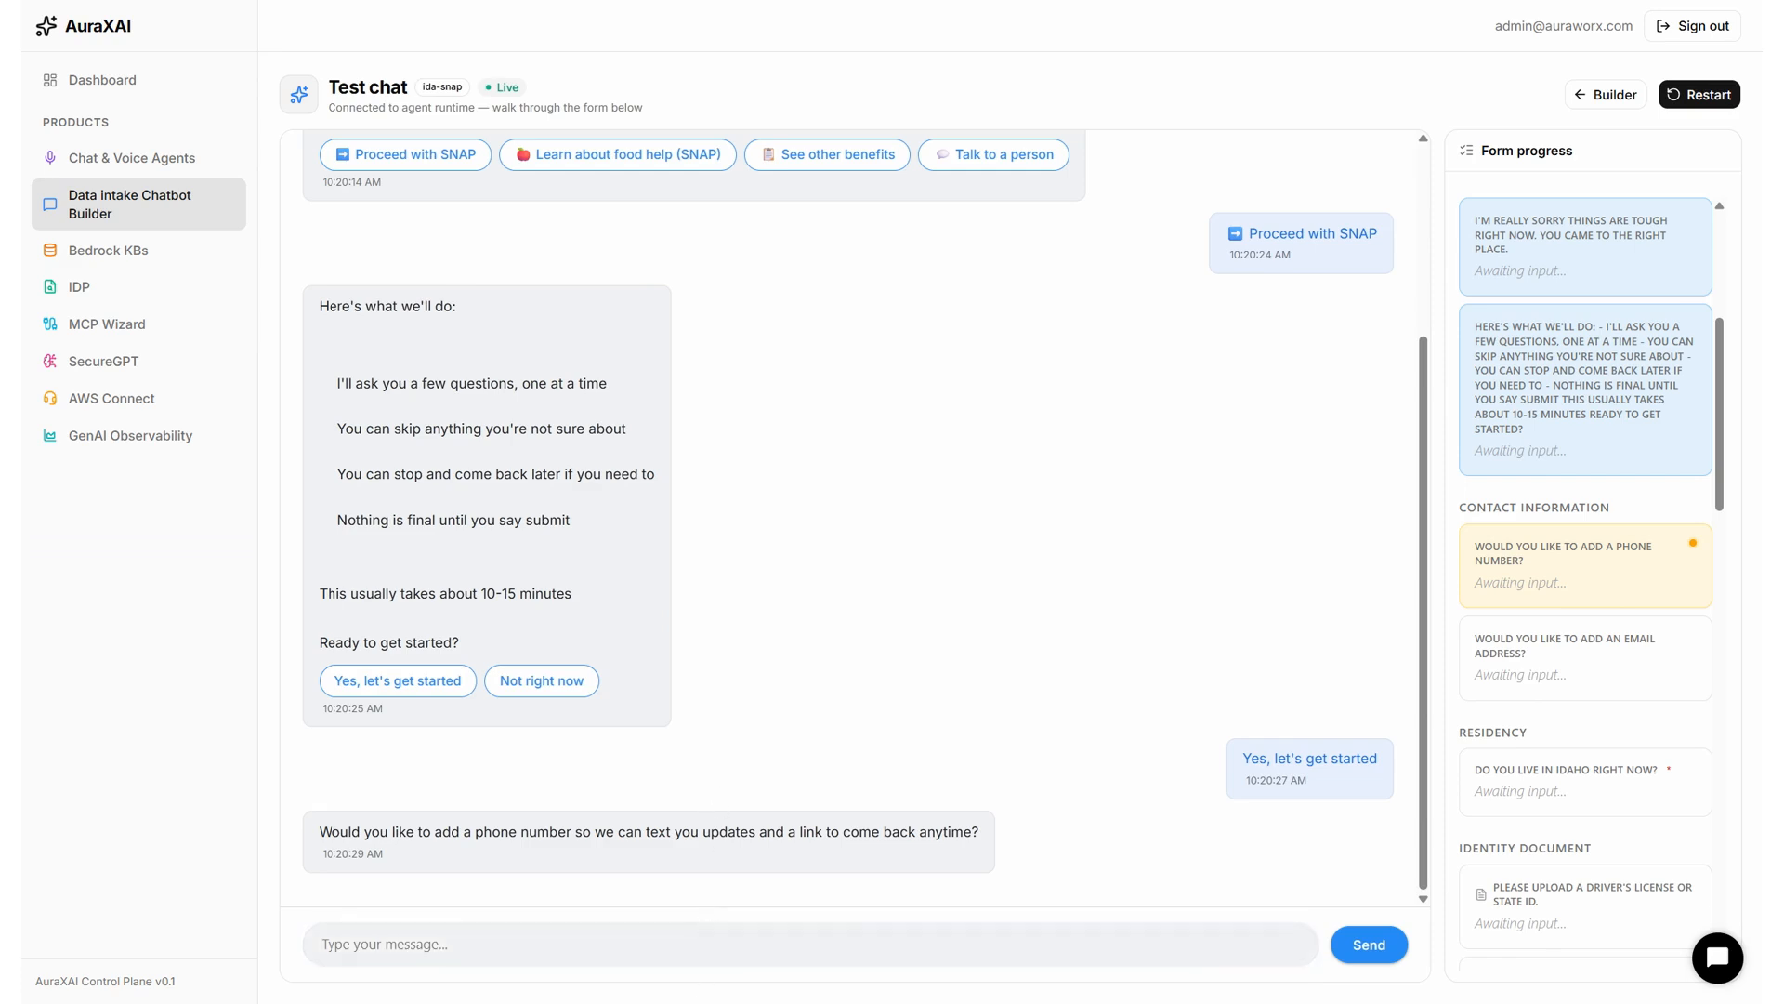
{"action": "left_click", "coordinate": [712, 925]}
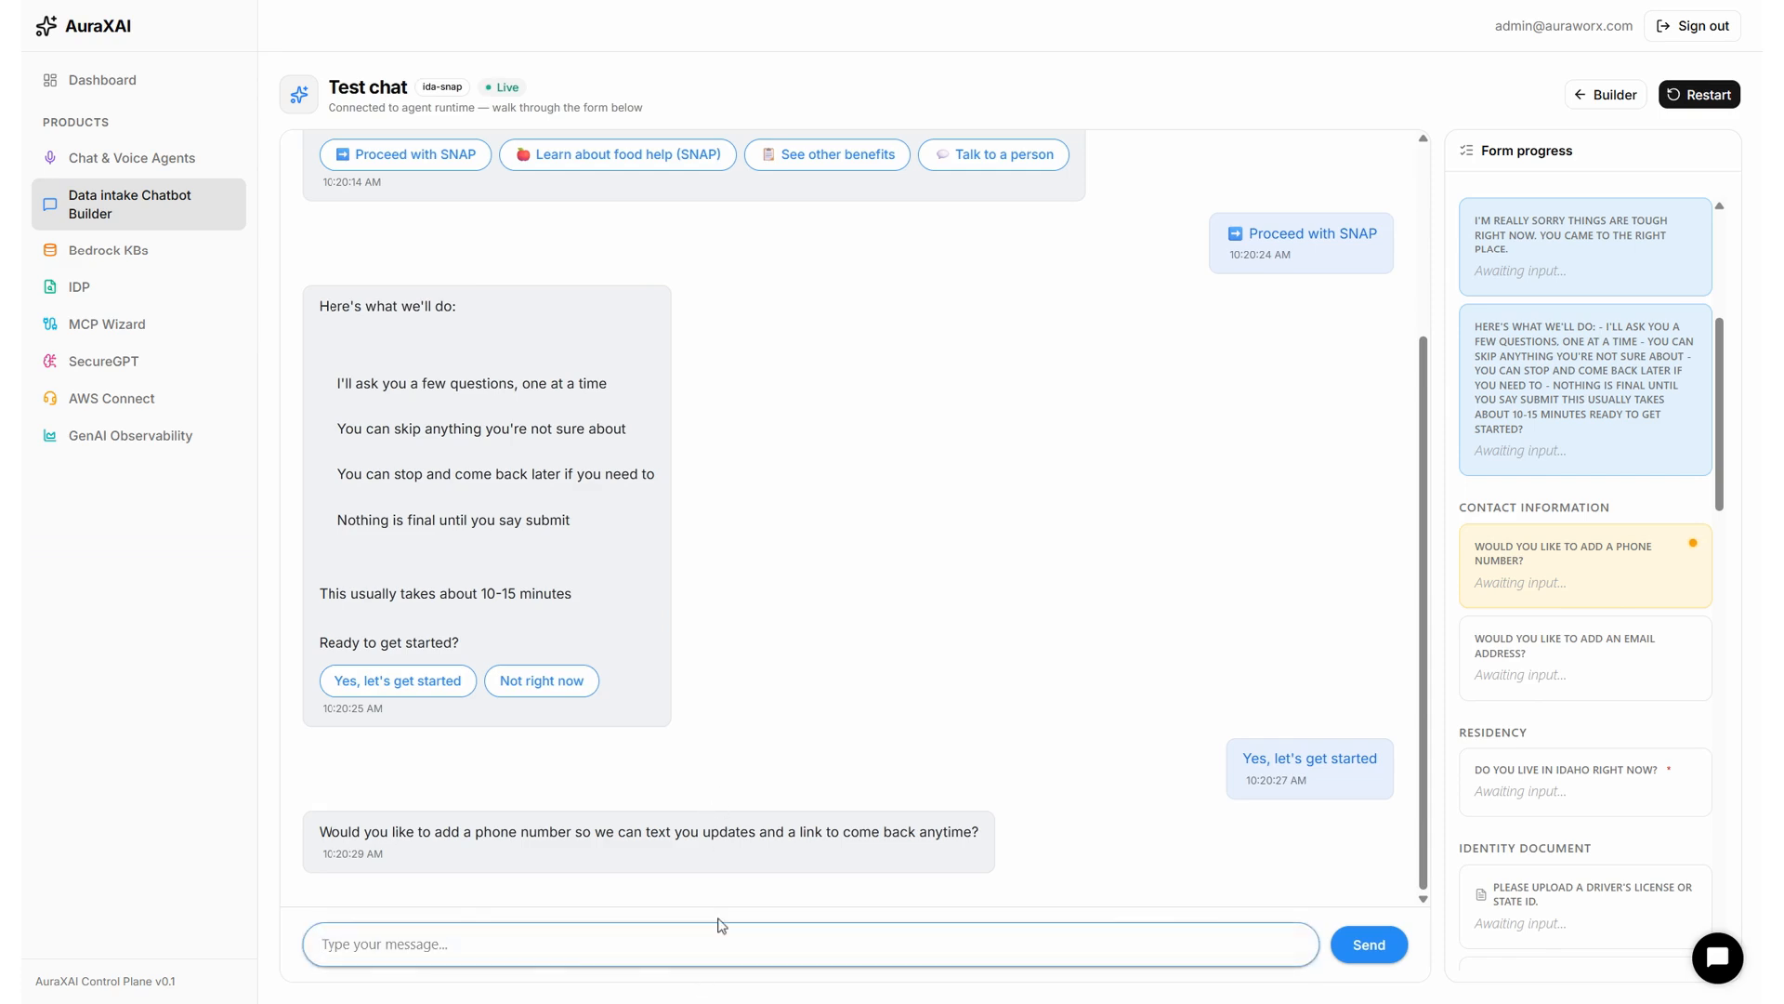
Send the applicant's phone number and e-mail address to the agent.
{"action": "left_click", "coordinate": [1386, 952]}
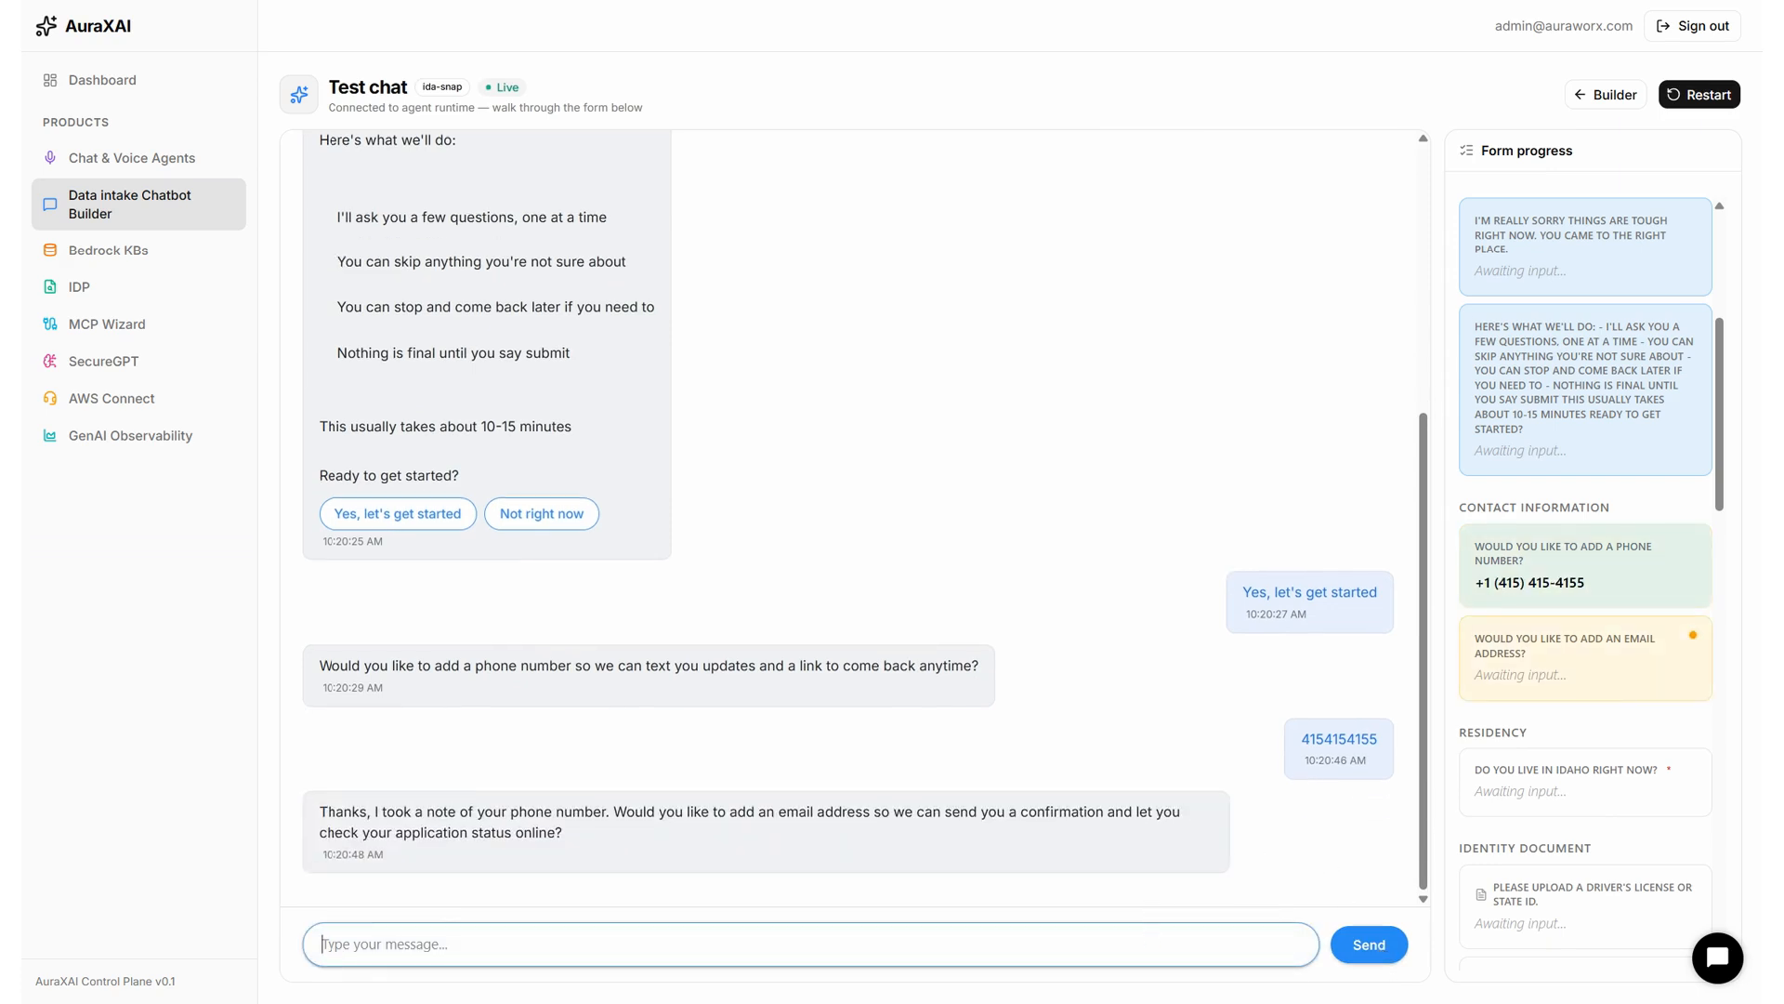
{"action": "key", "text": "Return"}
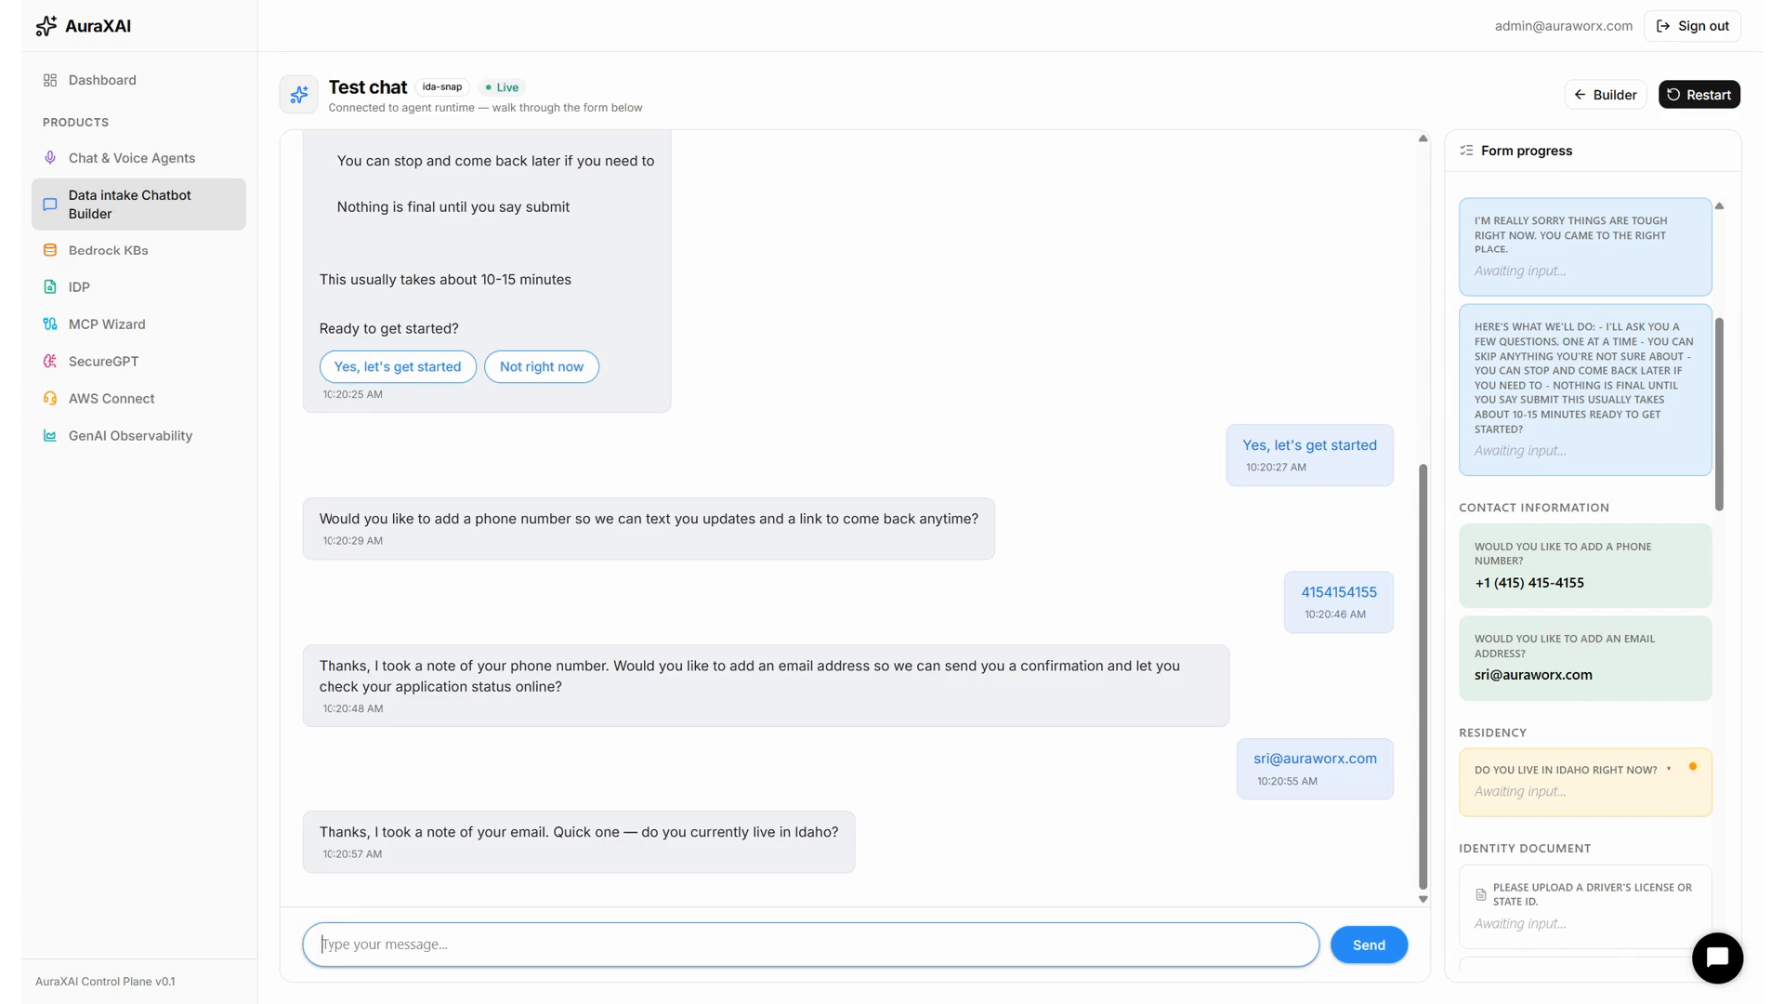
Answer 'yes' to living in Idaho and choose a driver's license file to upload.
{"action": "scroll", "coordinate": [1573, 635], "scroll_direction": "up", "scroll_amount": 5}
{"action": "scroll", "coordinate": [1572, 634], "scroll_direction": "down", "scroll_amount": 8}
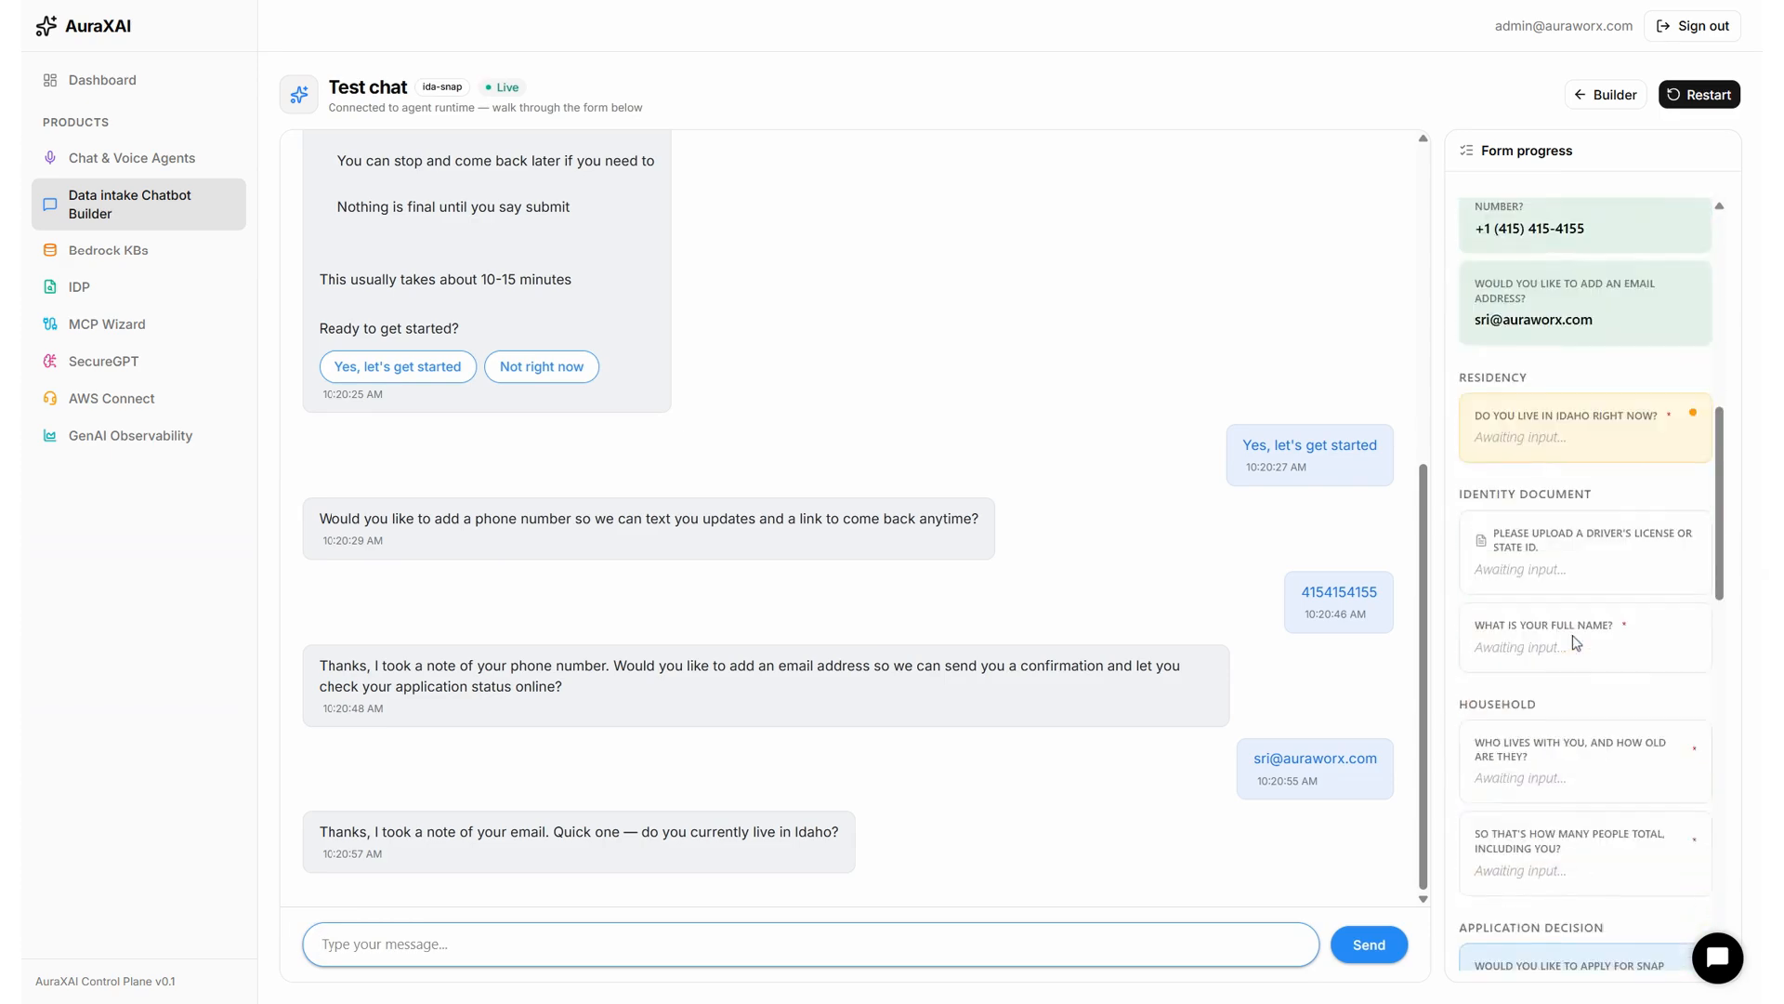
{"action": "scroll", "coordinate": [1573, 633], "scroll_direction": "down", "scroll_amount": 5}
{"action": "scroll", "coordinate": [1572, 634], "scroll_direction": "up", "scroll_amount": 5}
{"action": "scroll", "coordinate": [1572, 633], "scroll_direction": "down", "scroll_amount": 5}
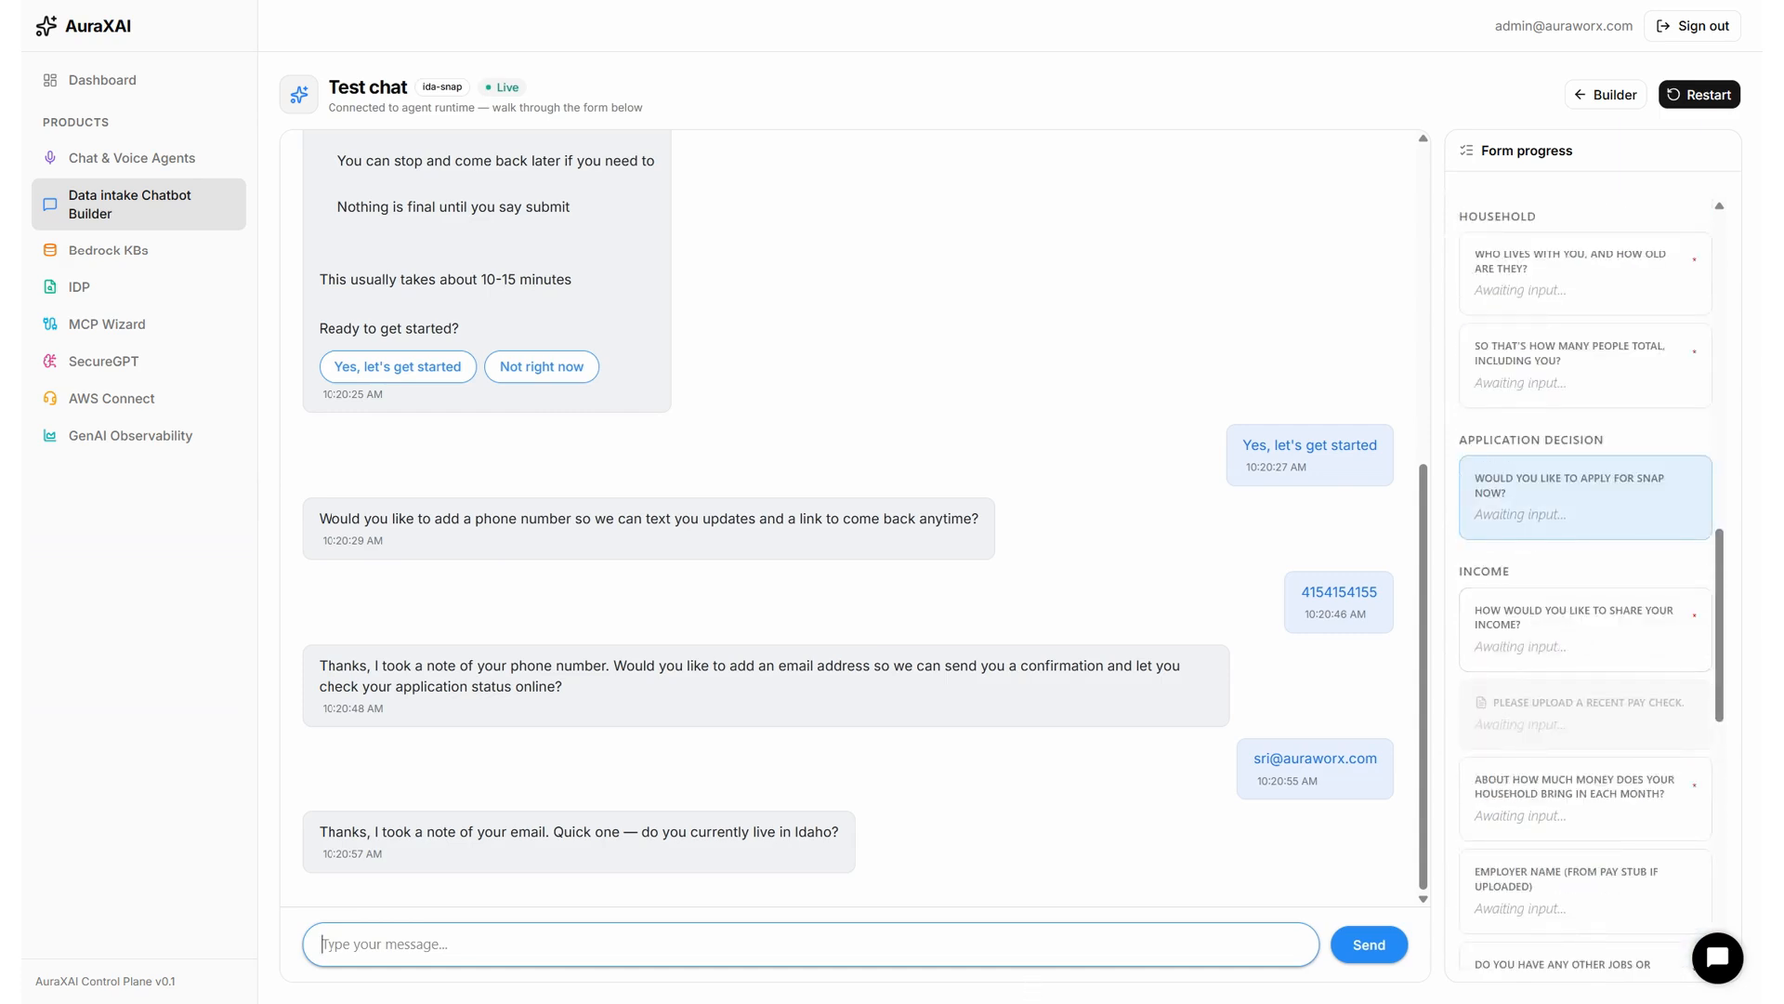
{"action": "type", "text": "yes"}
{"action": "key", "text": "Return"}
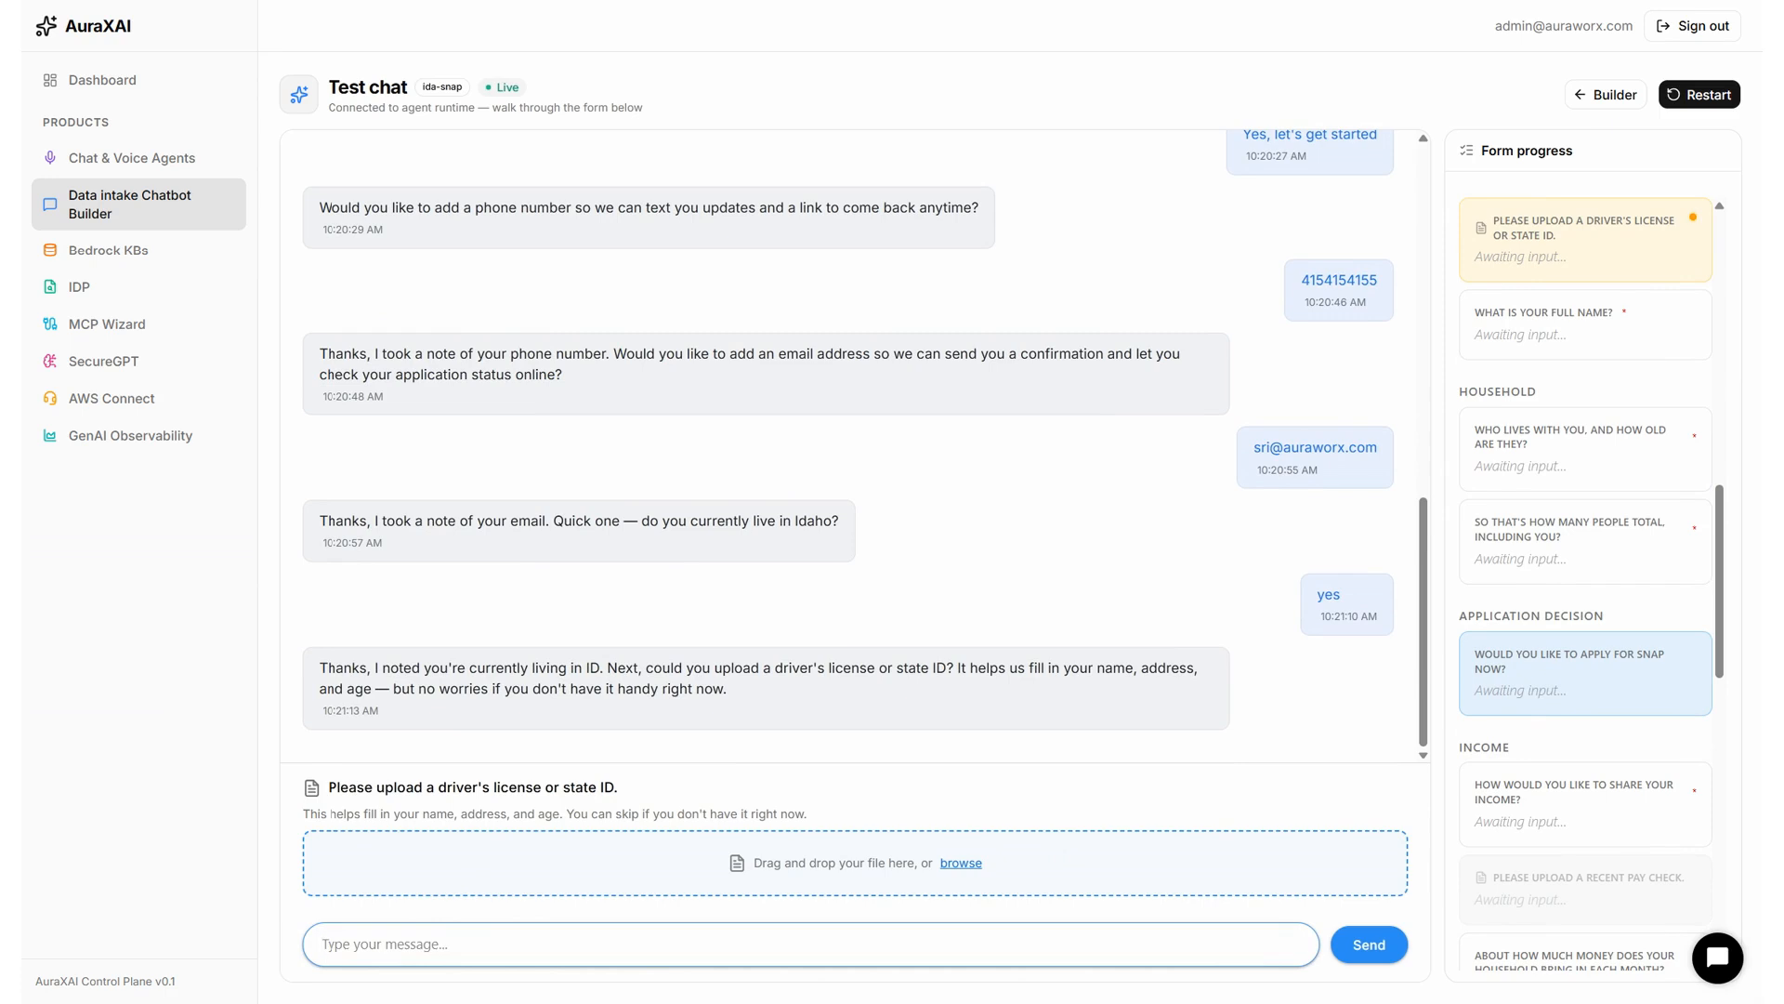
{"action": "left_click", "coordinate": [978, 871]}
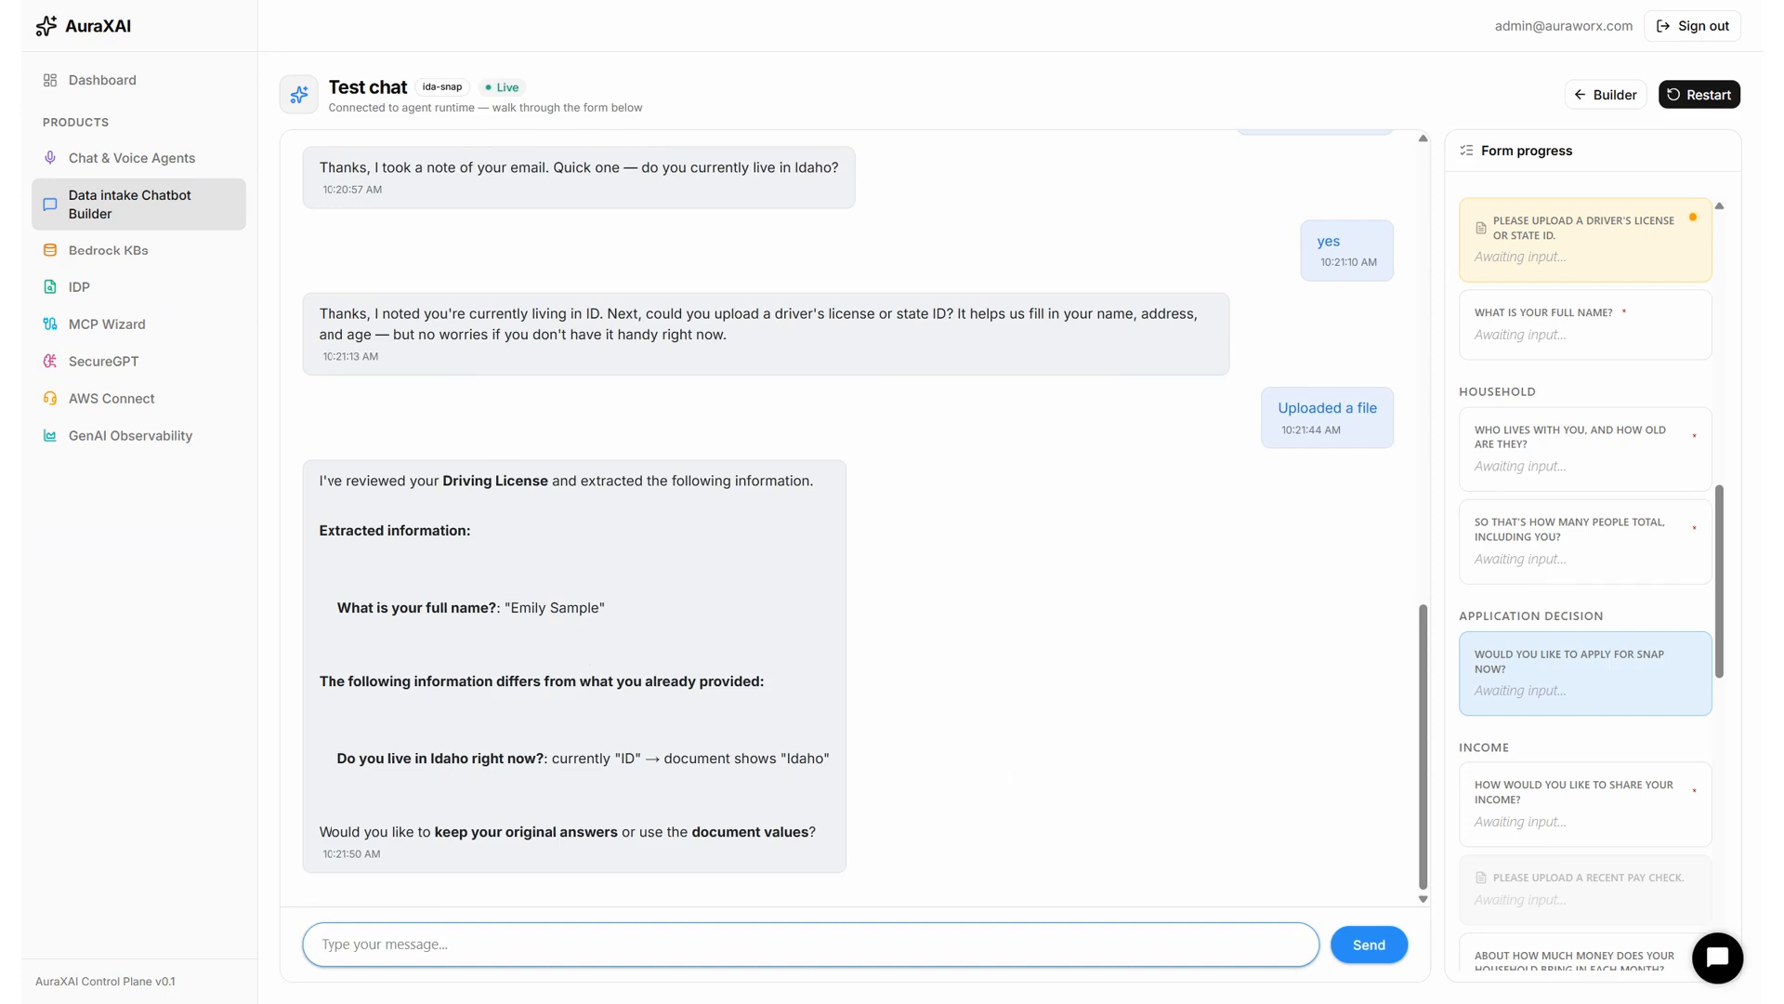
Review the extracted license details and reply 'lets use document values' to fill the form.
{"action": "double_click", "coordinate": [569, 613]}
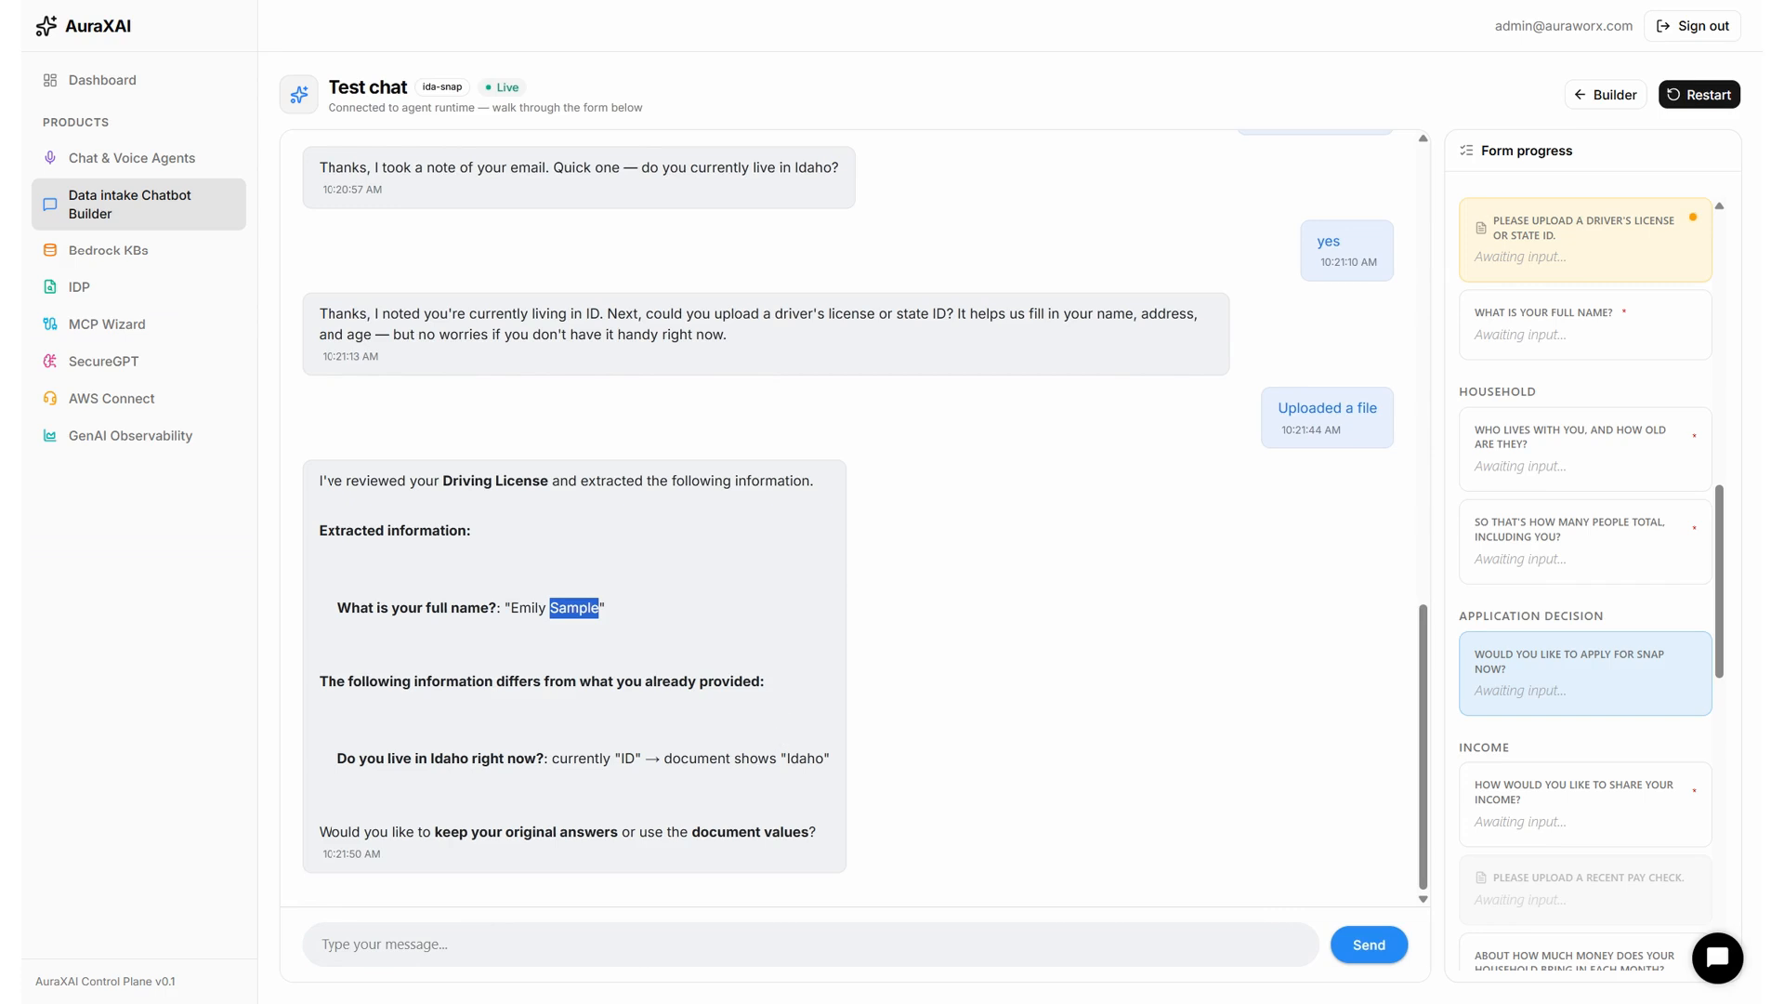
{"action": "left_click", "coordinate": [797, 758]}
{"action": "triple_click", "coordinate": [797, 758]}
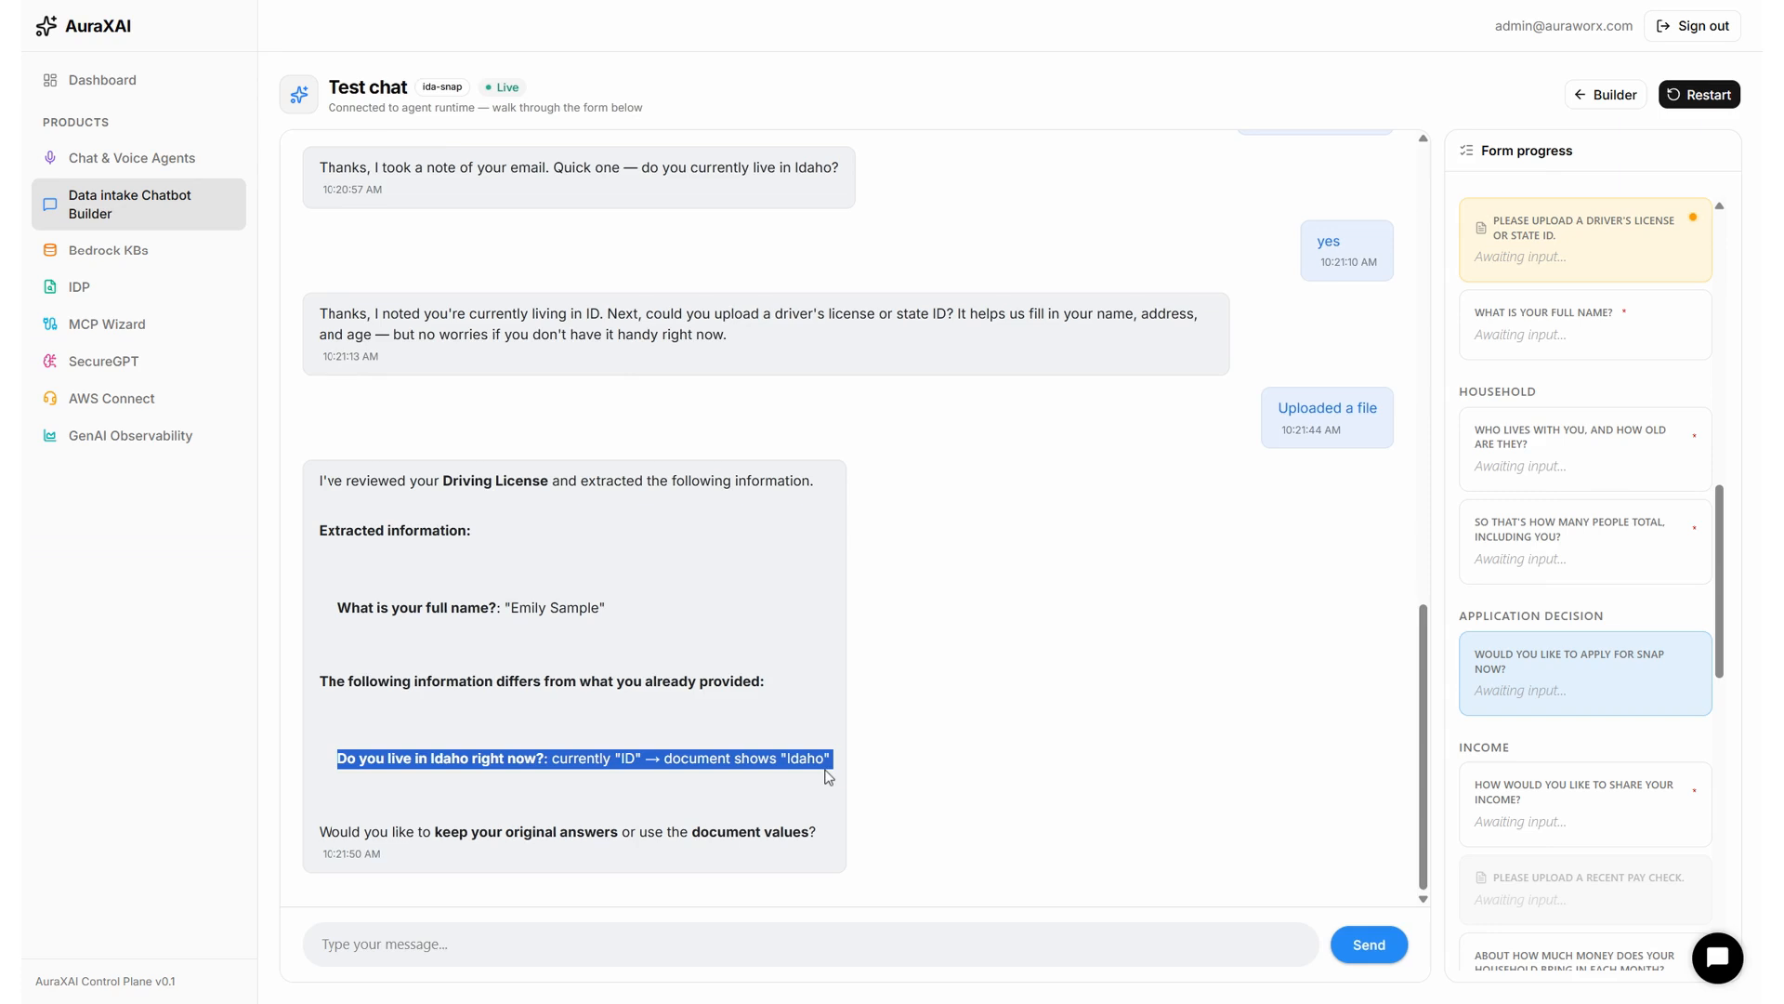
{"action": "left_click", "coordinate": [756, 940]}
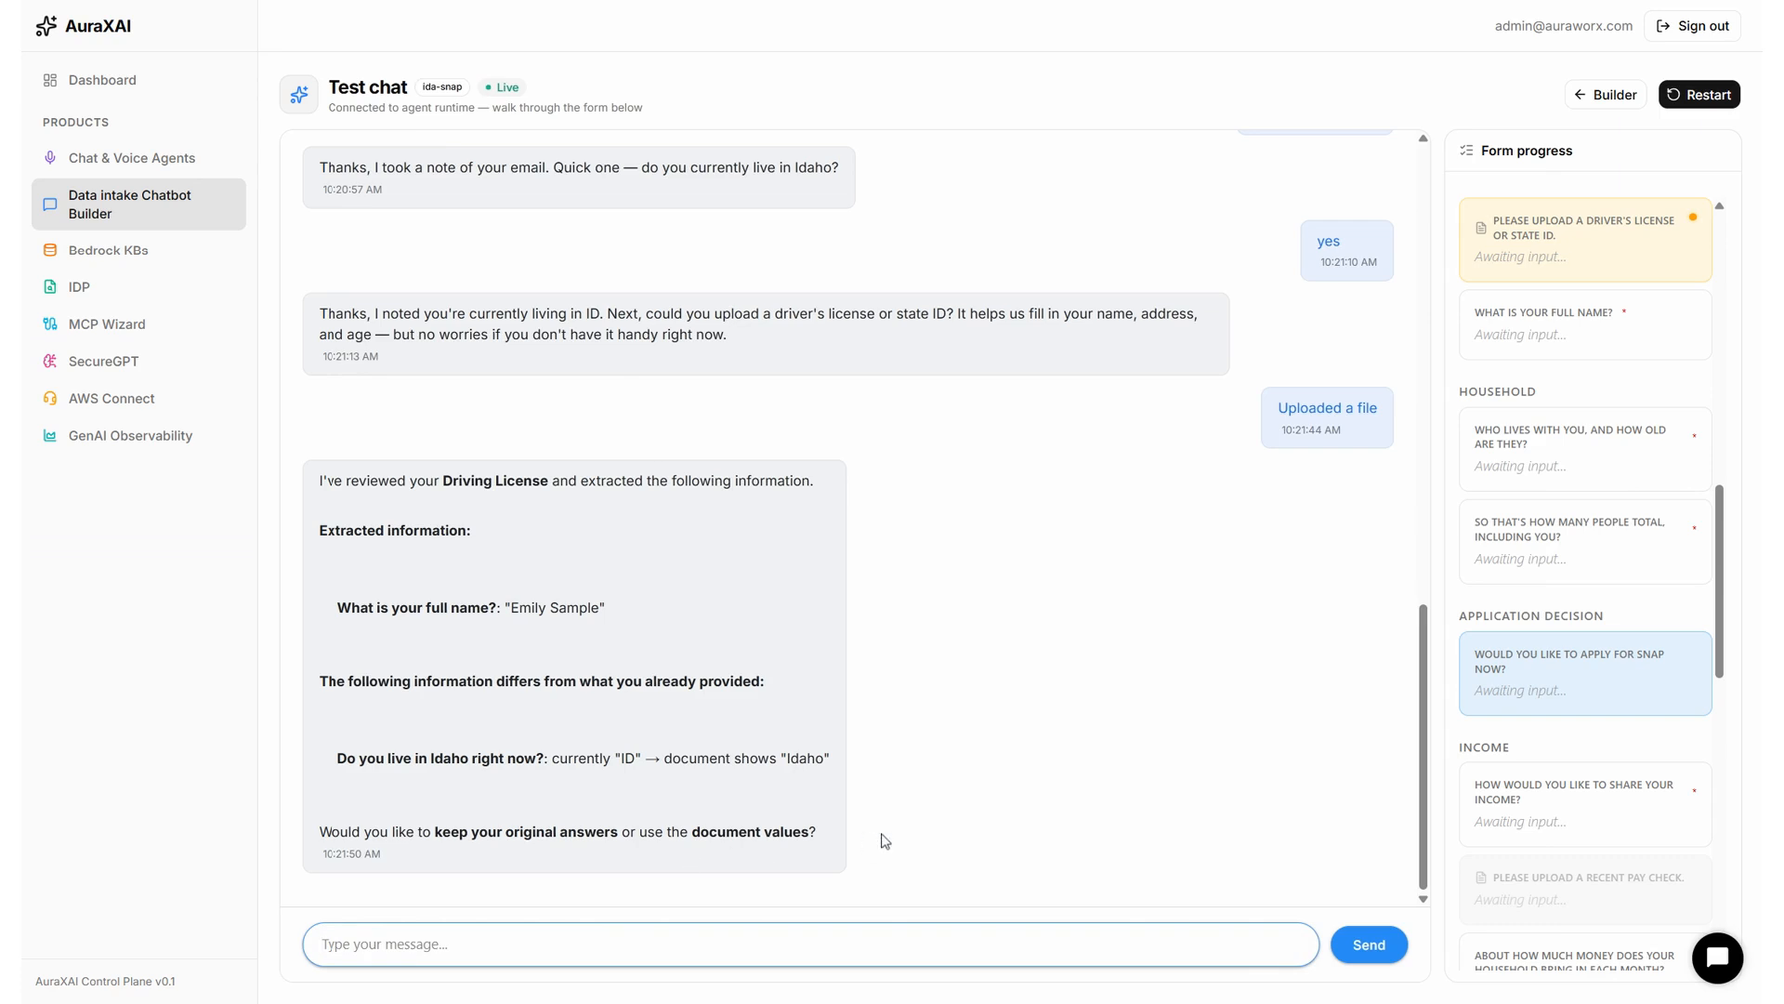
{"action": "type", "text": "lets use document values"}
{"action": "key", "text": "Return"}
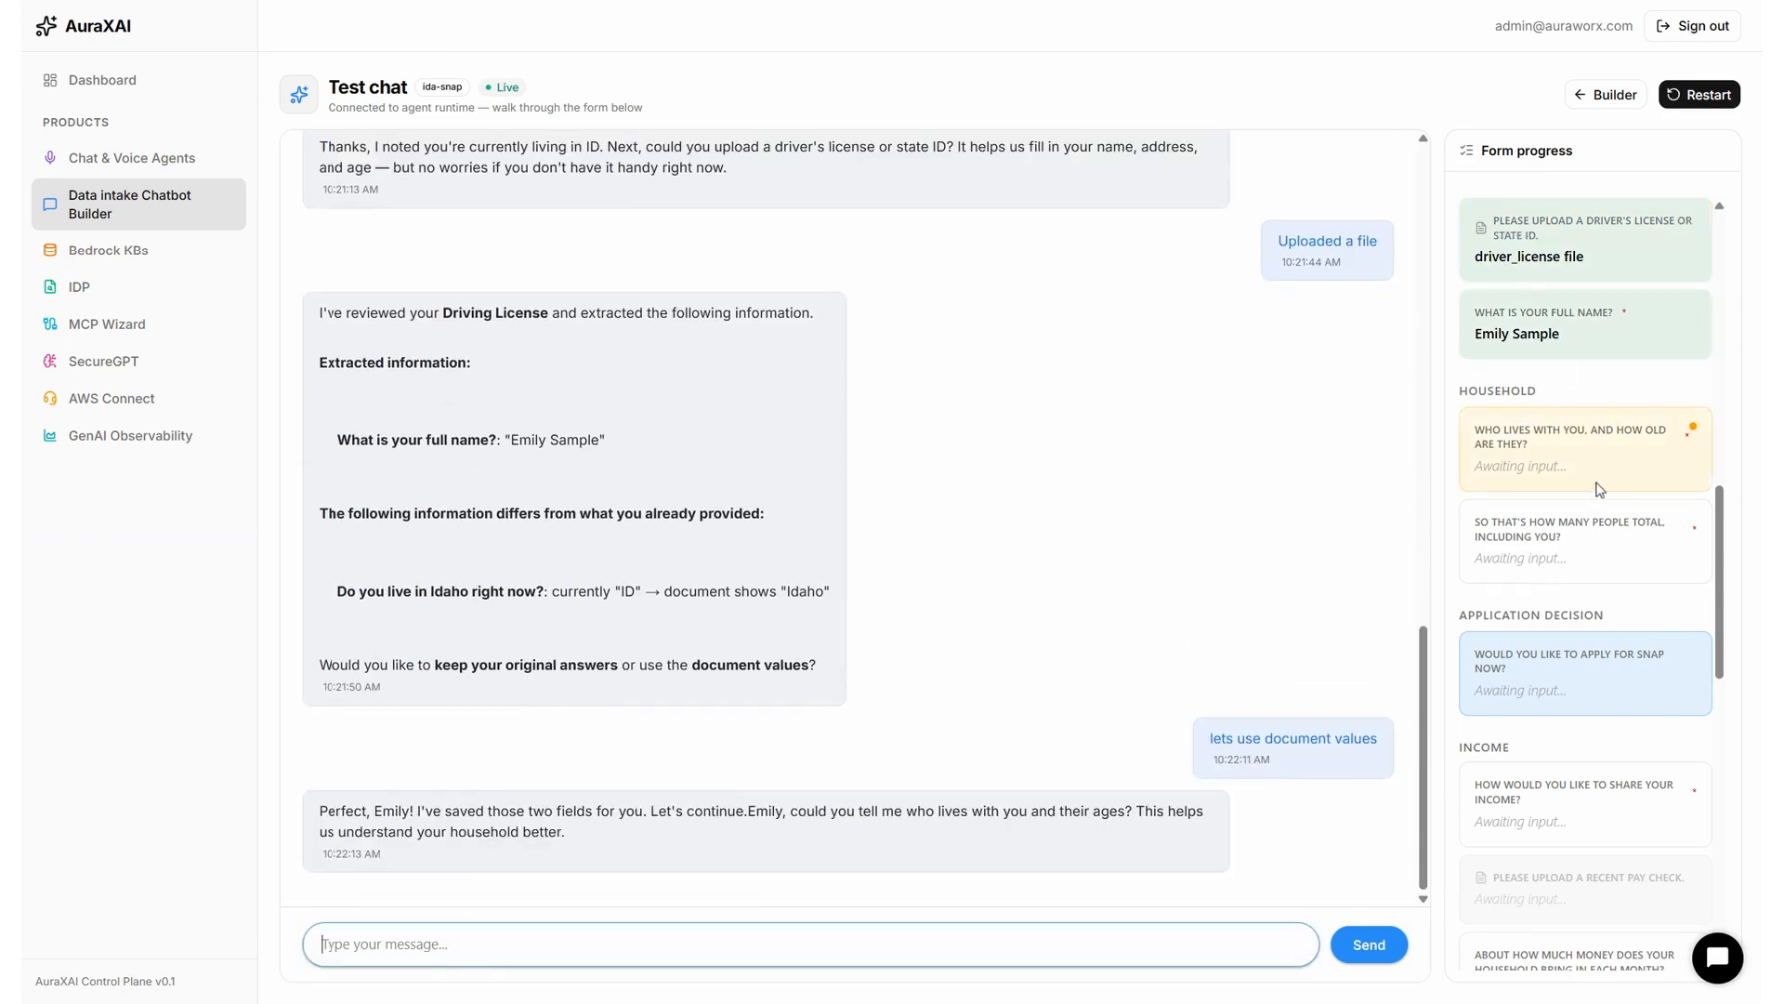
Confirm Expenses, SNAP Questions and Submission still await input, then switch to the idalink portal.
{"action": "scroll", "coordinate": [1617, 576], "scroll_direction": "down", "scroll_amount": 10}
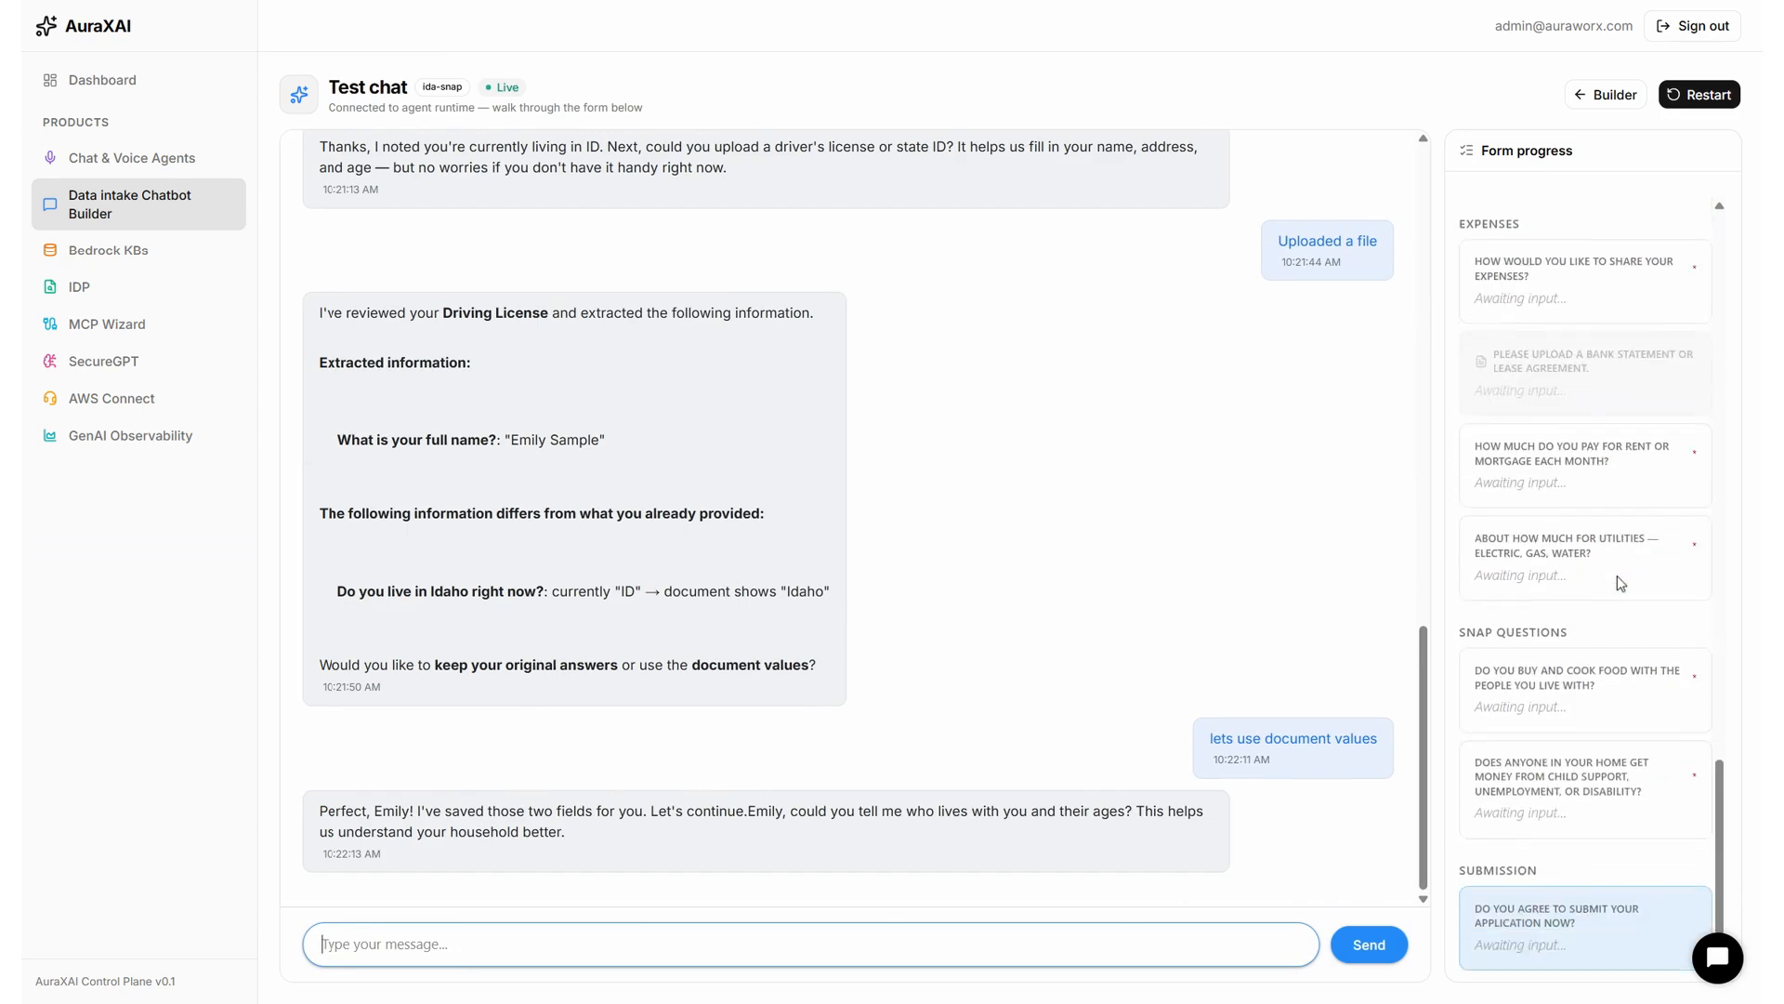
{"action": "scroll", "coordinate": [1620, 584], "scroll_direction": "up", "scroll_amount": 9}
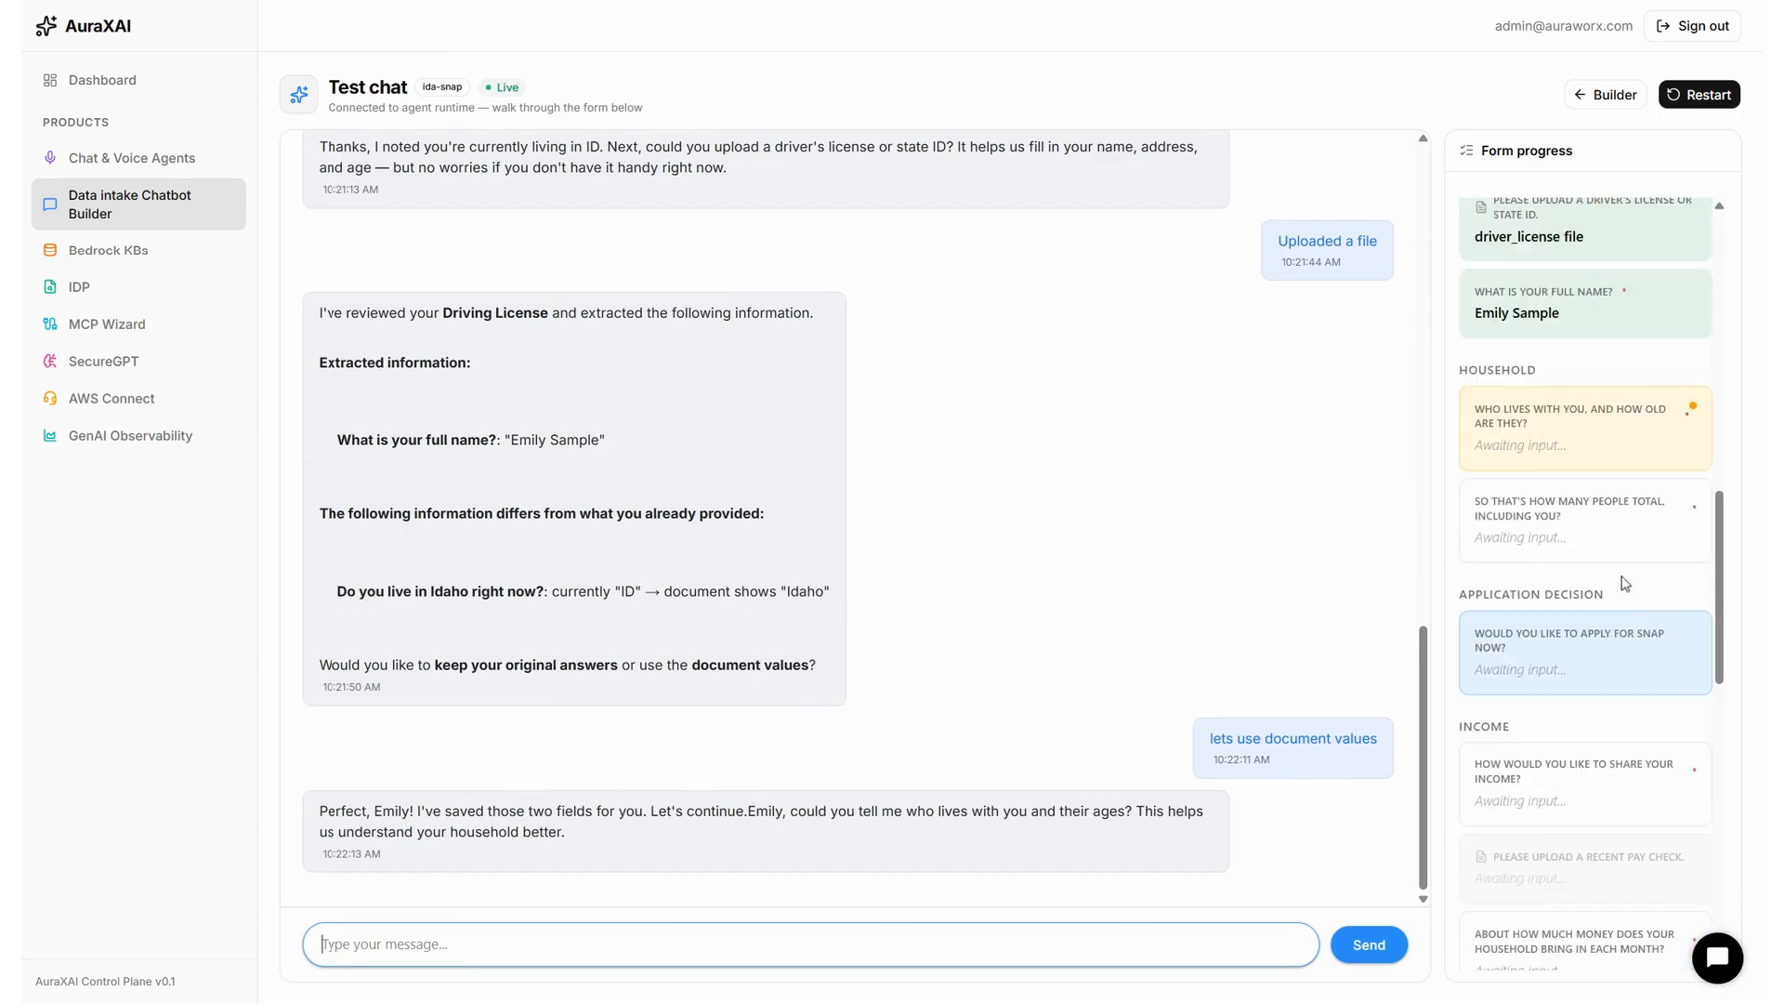
{"action": "scroll", "coordinate": [1625, 583], "scroll_direction": "down", "scroll_amount": 8}
{"action": "scroll", "coordinate": [1625, 582], "scroll_direction": "down", "scroll_amount": 2}
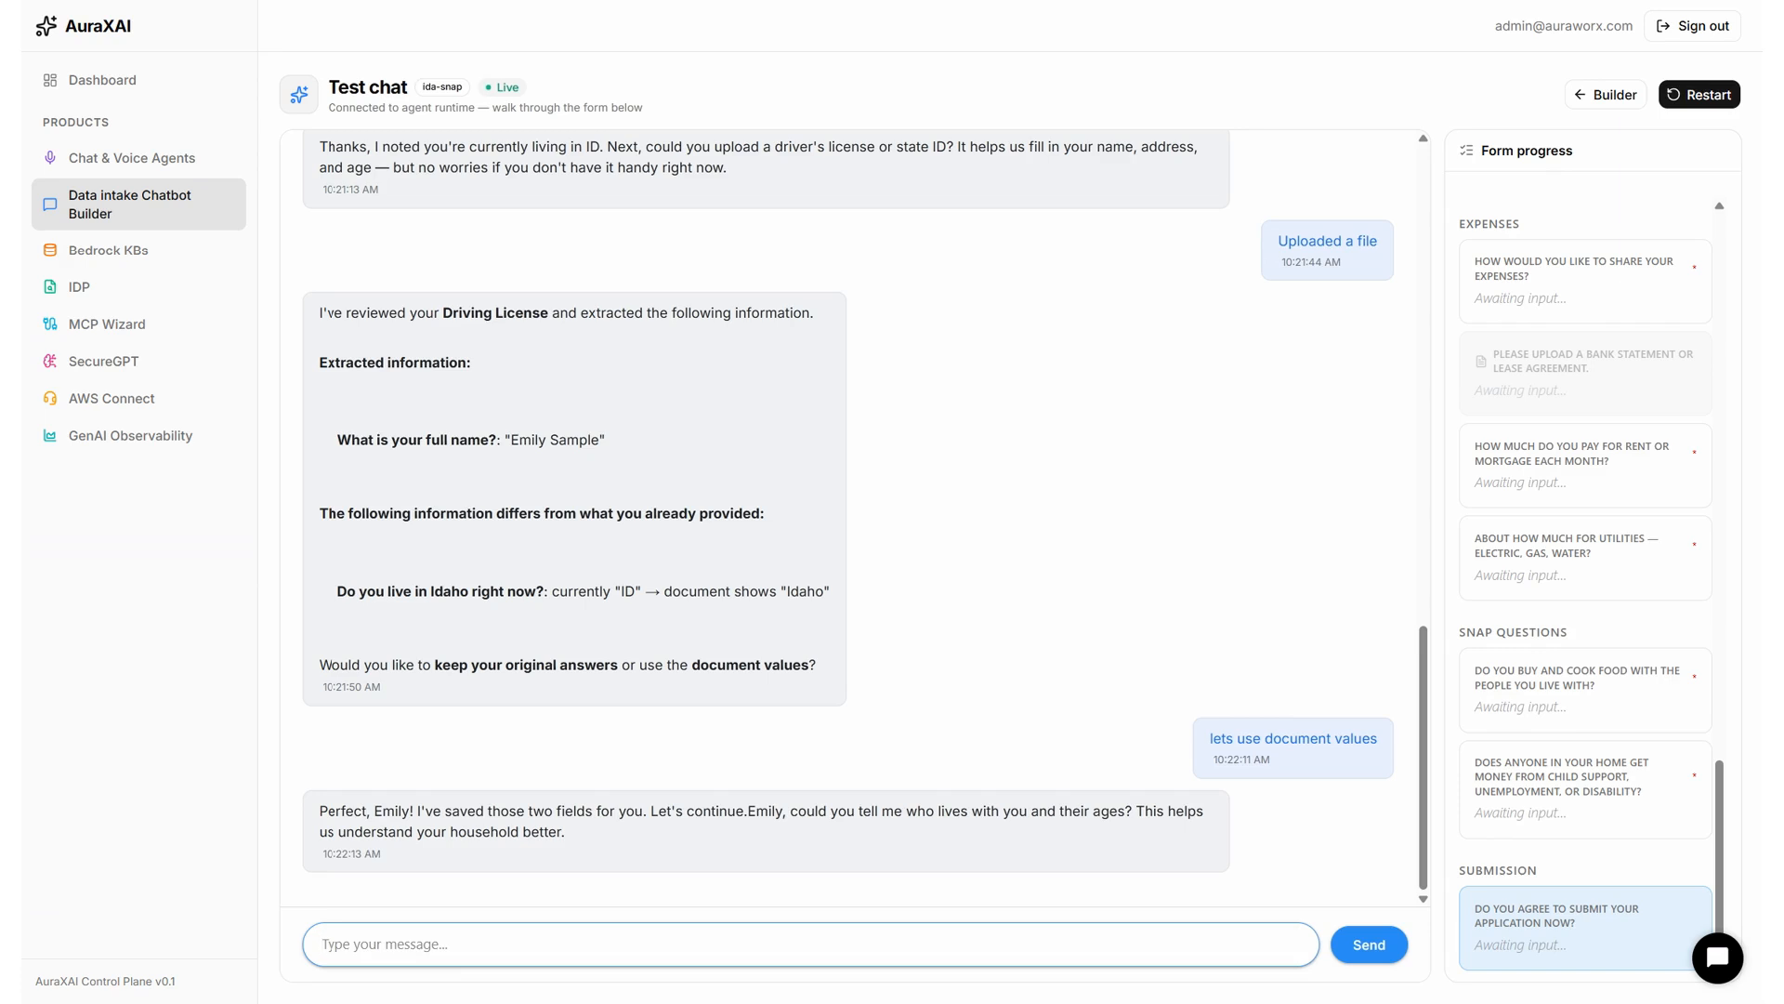
{"action": "left_click", "coordinate": [1476, 2]}
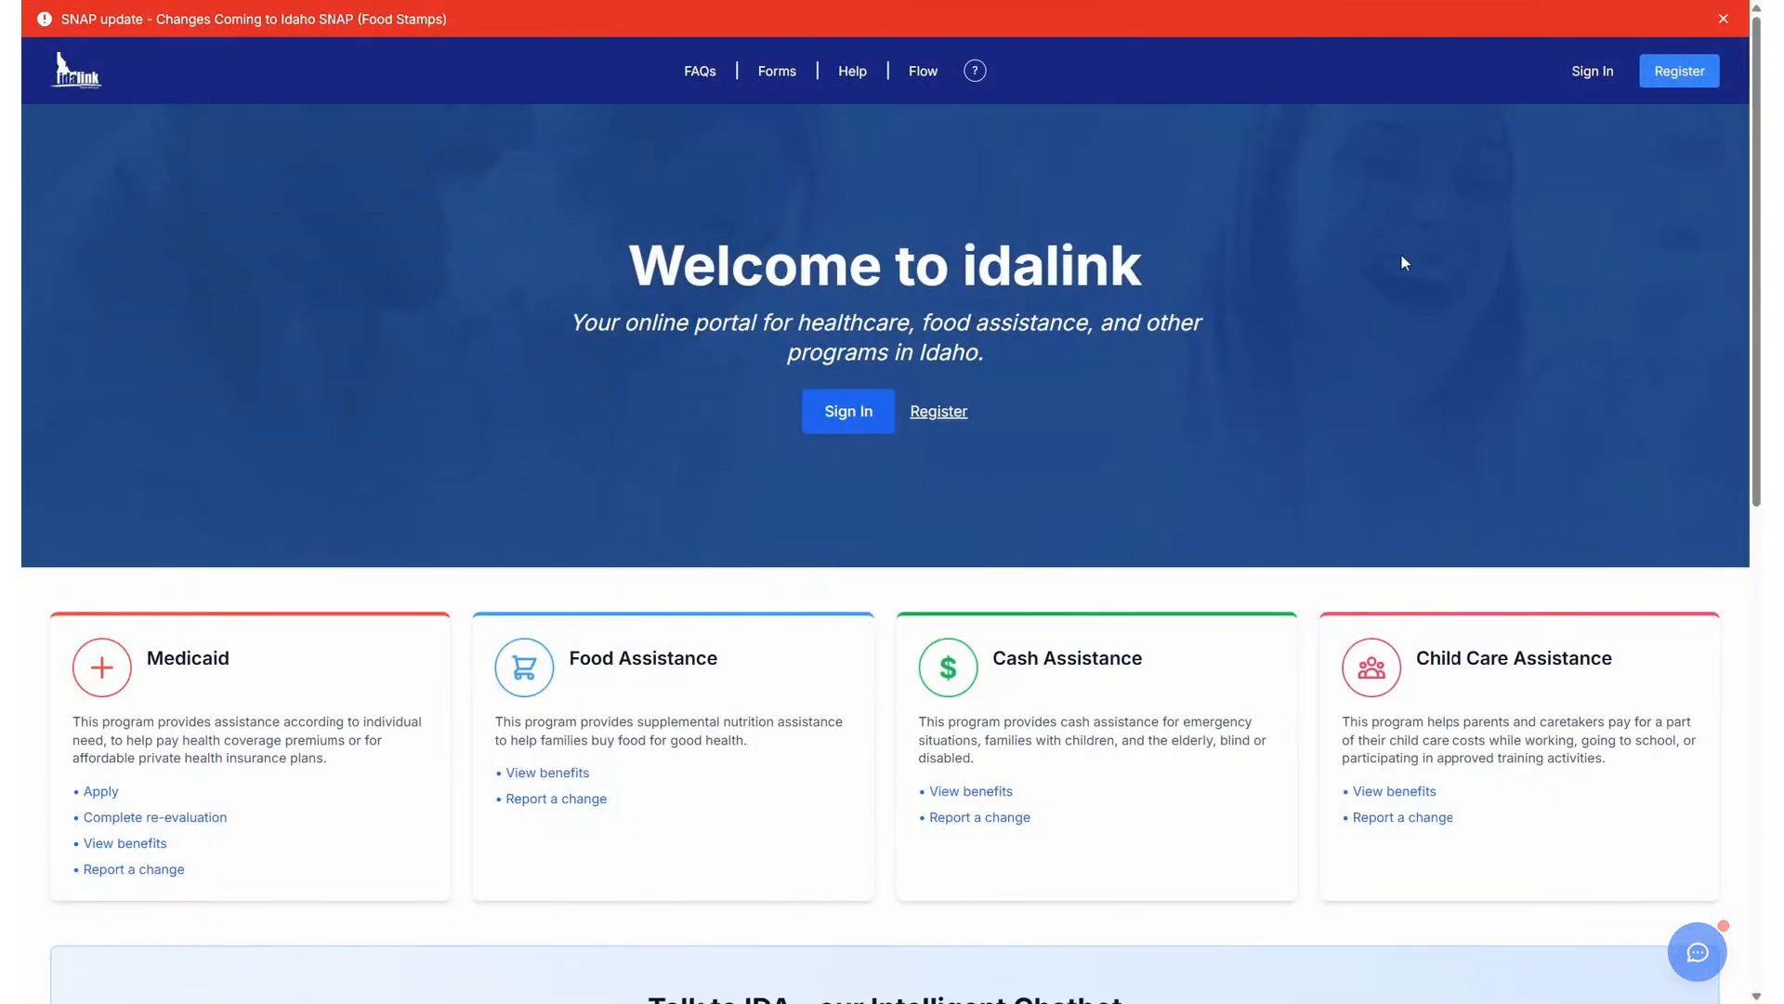
Open the idalink Apply for SNAP Benefits chat, review the agent's phone-number request, then return to the form builder.
{"action": "left_click", "coordinate": [1706, 951]}
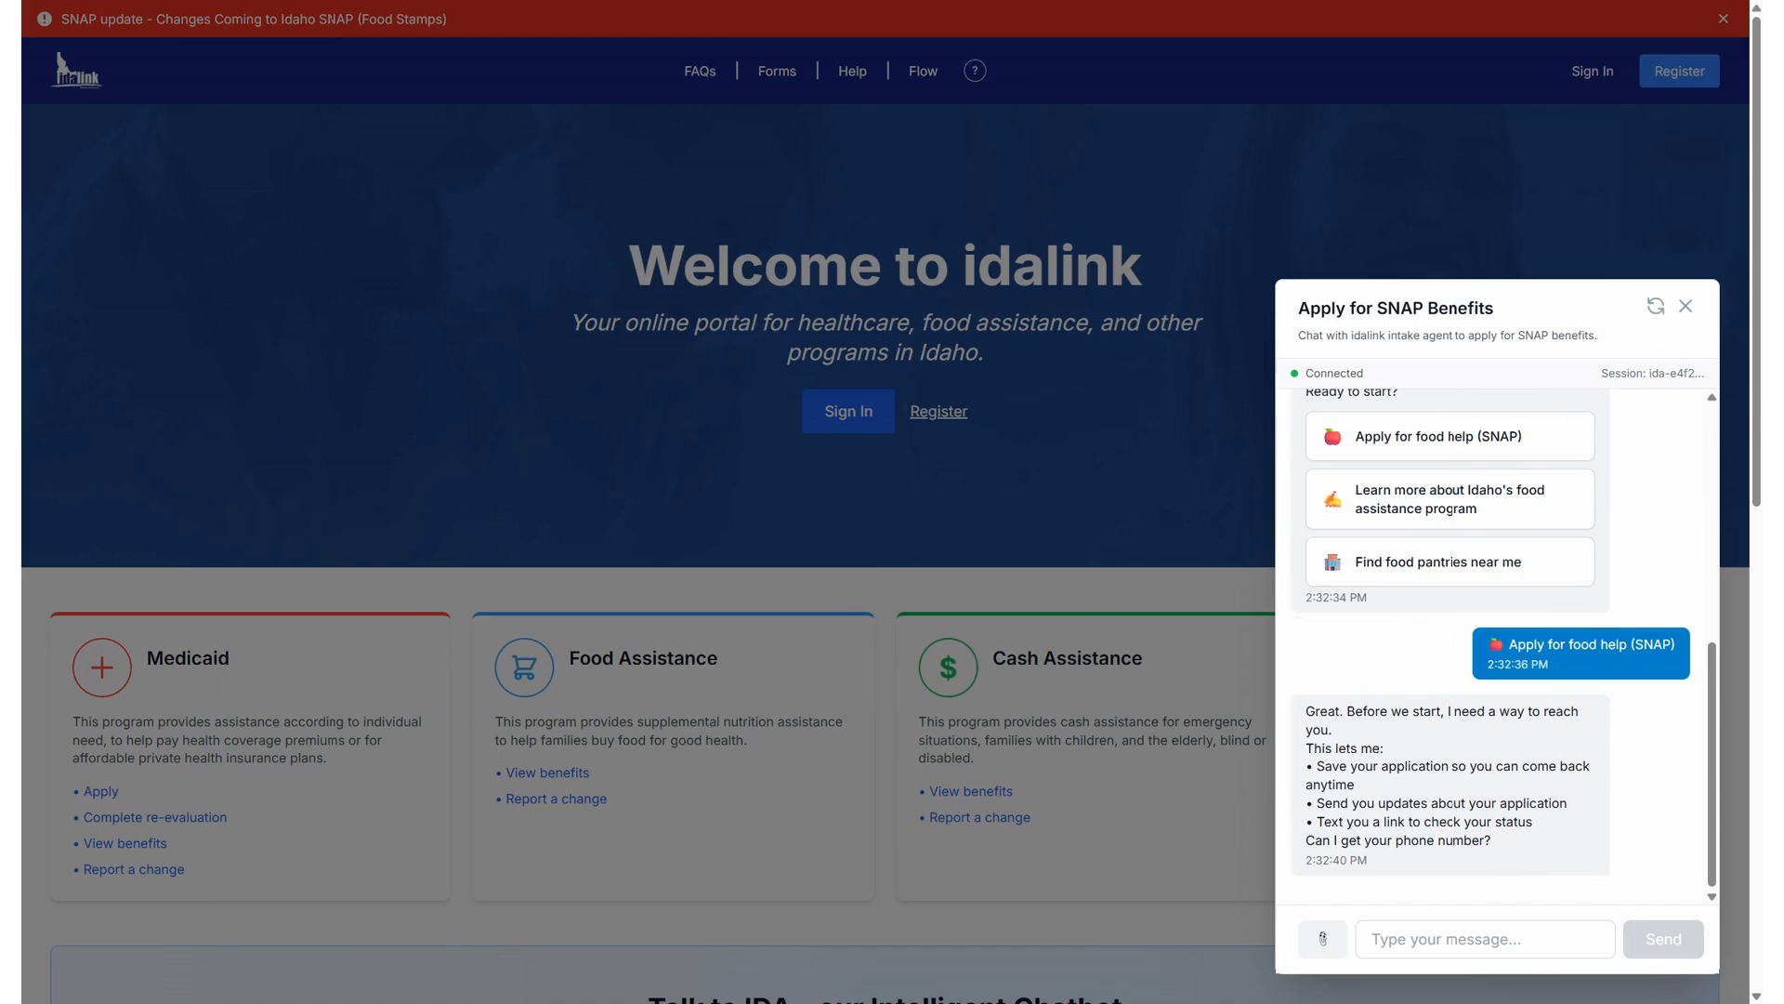
{"action": "scroll", "coordinate": [1496, 647], "scroll_direction": "up", "scroll_amount": 5}
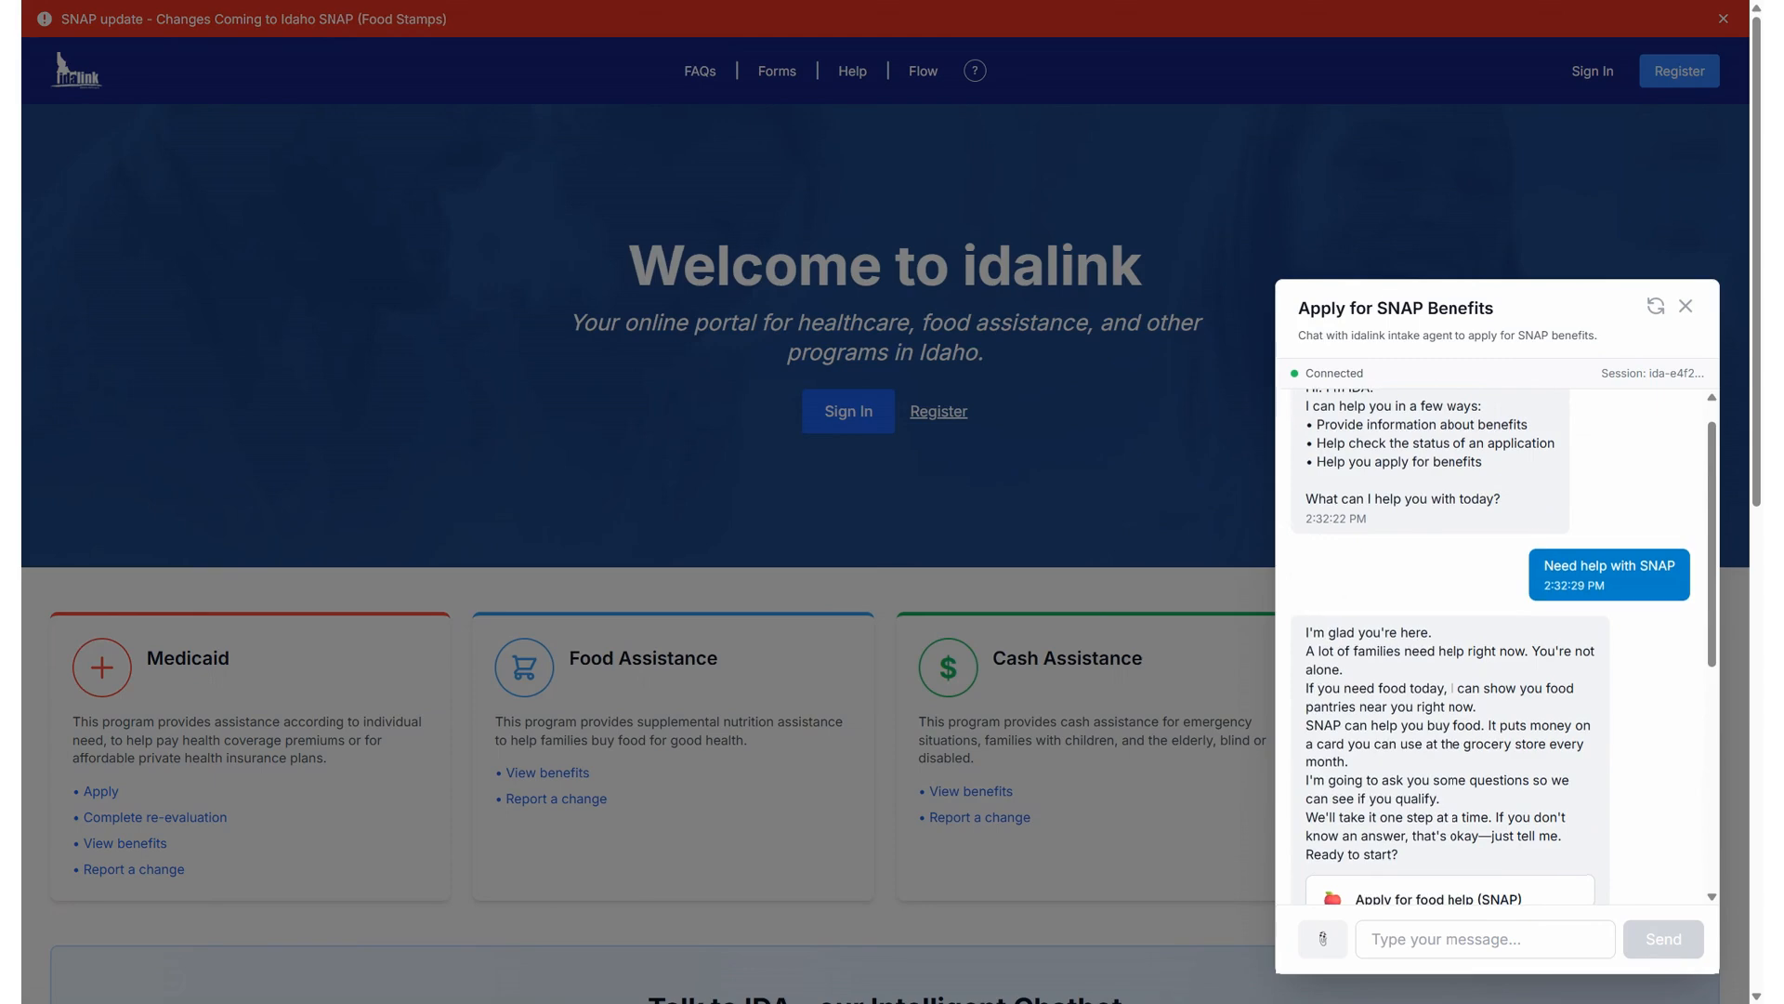
{"action": "scroll", "coordinate": [1487, 701], "scroll_direction": "down", "scroll_amount": 5}
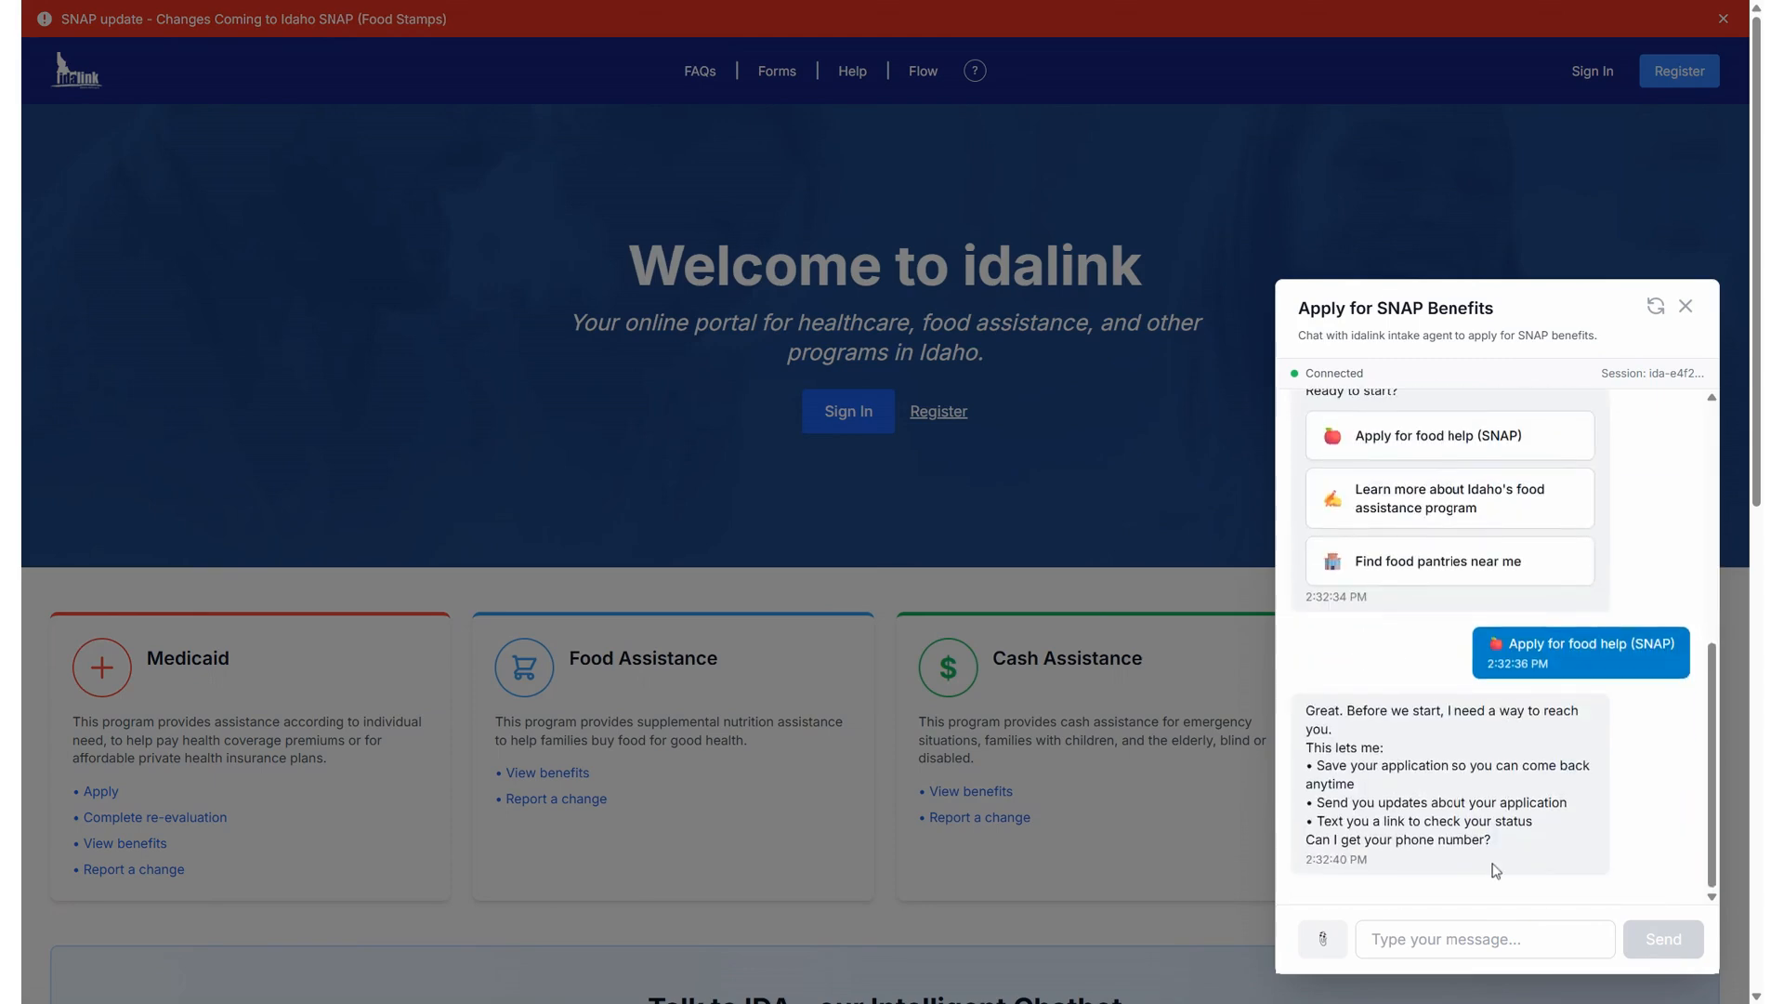
{"action": "left_click", "coordinate": [1484, 940]}
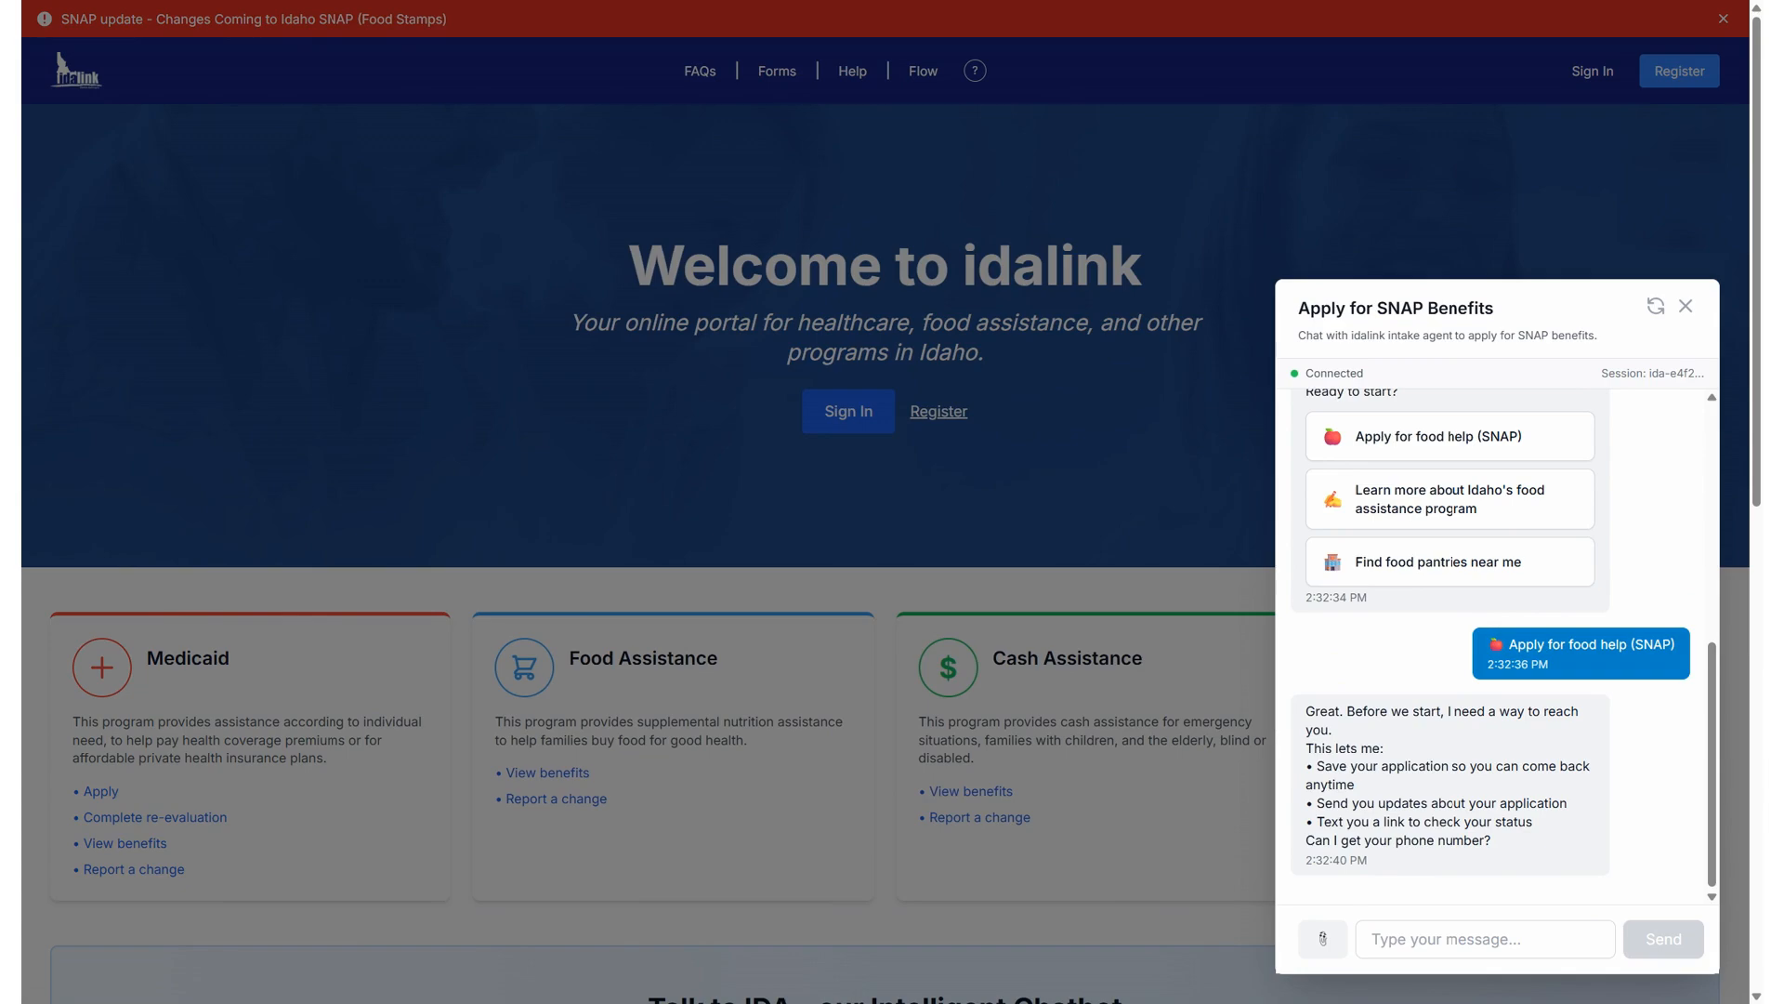
{"action": "key", "text": "ctrl+Tab"}
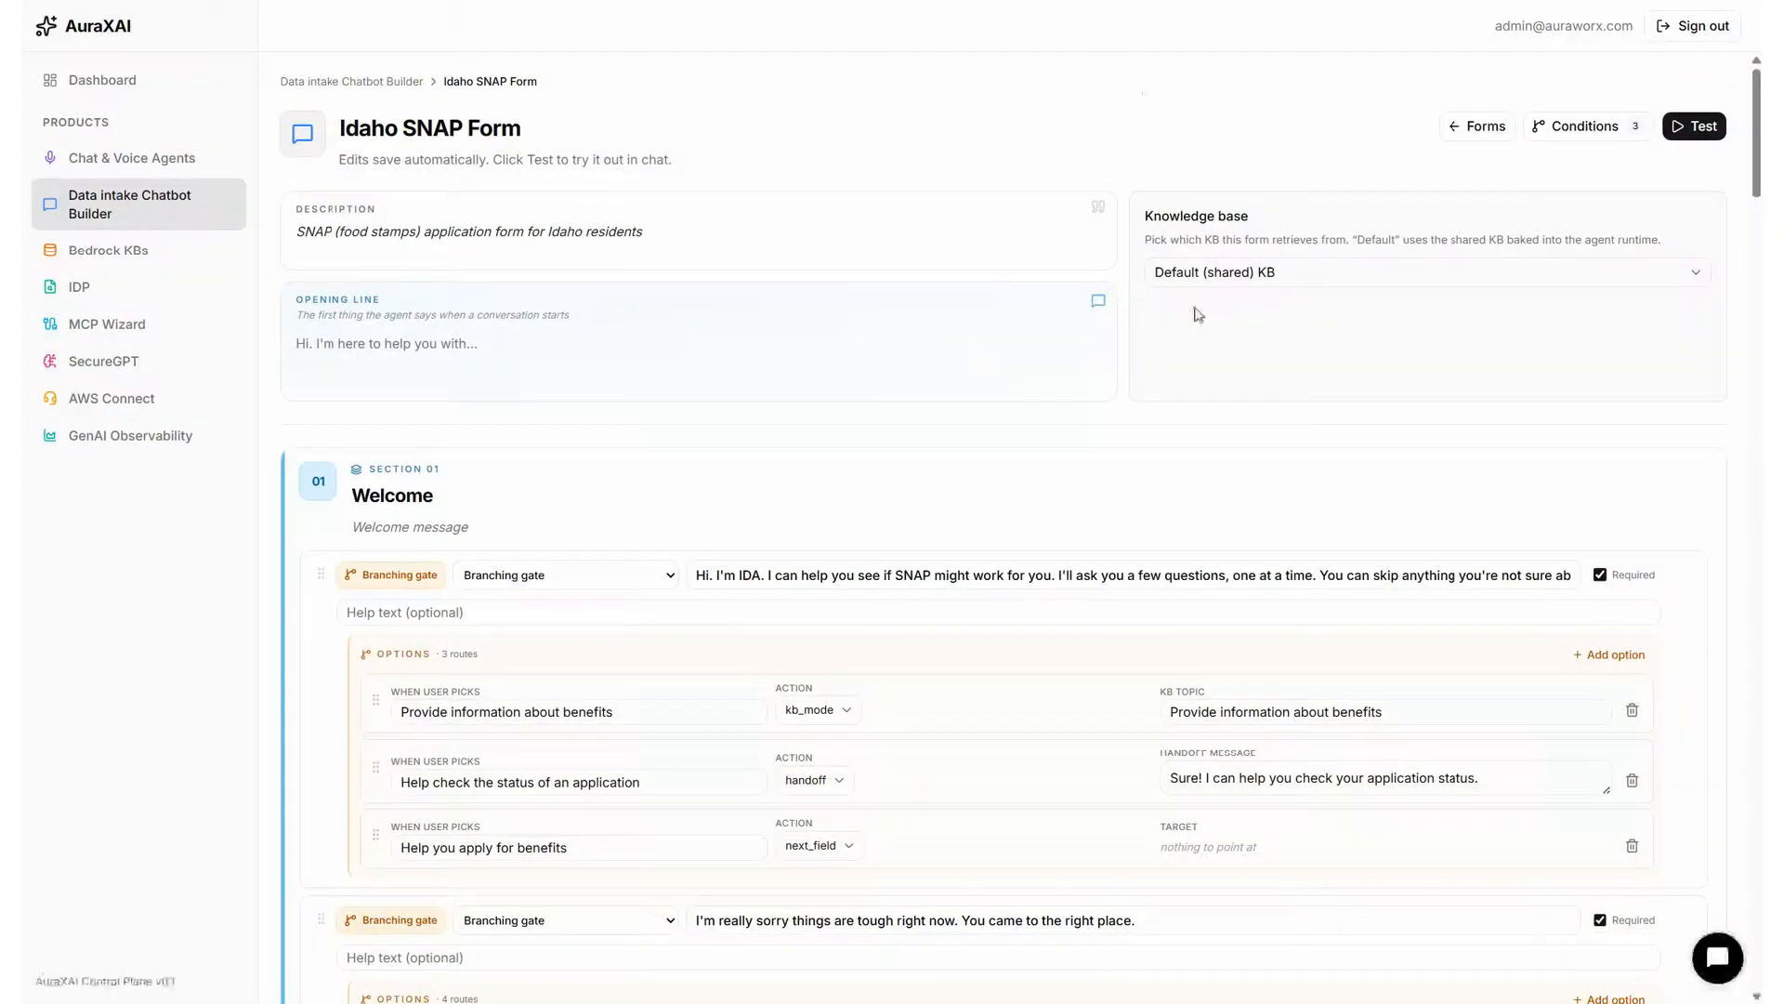
{"action": "left_click", "coordinate": [1200, 282]}
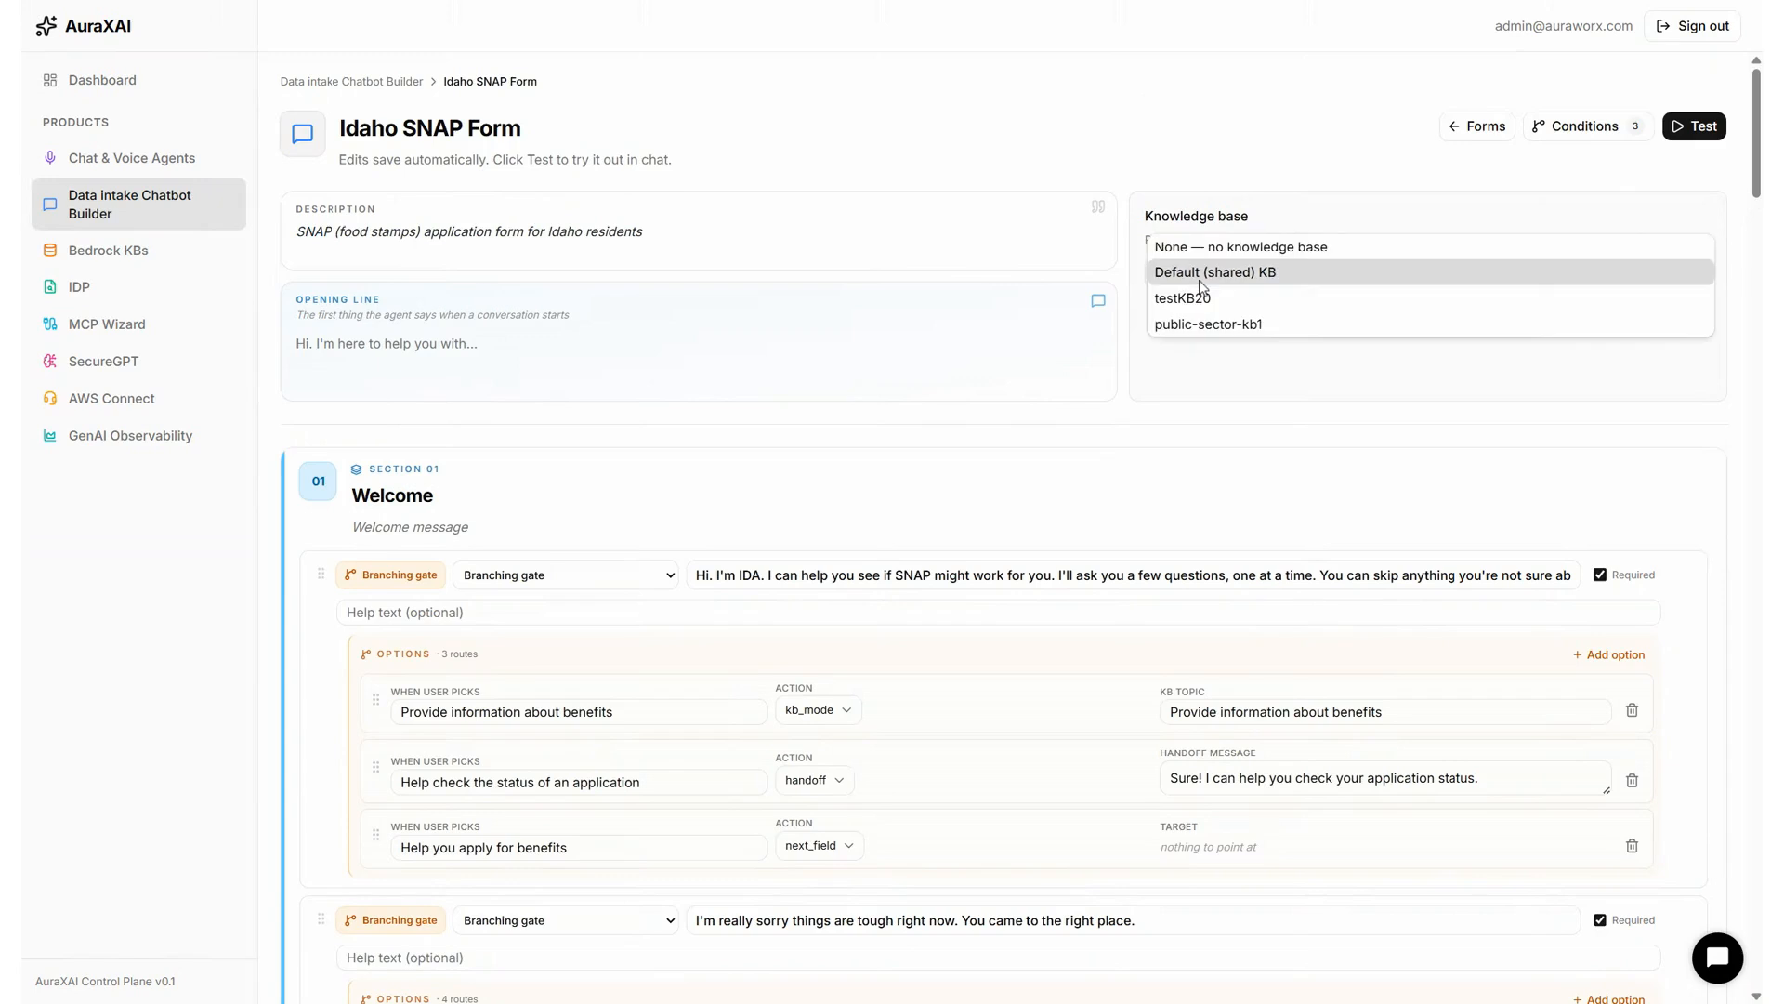
{"action": "left_click", "coordinate": [993, 142]}
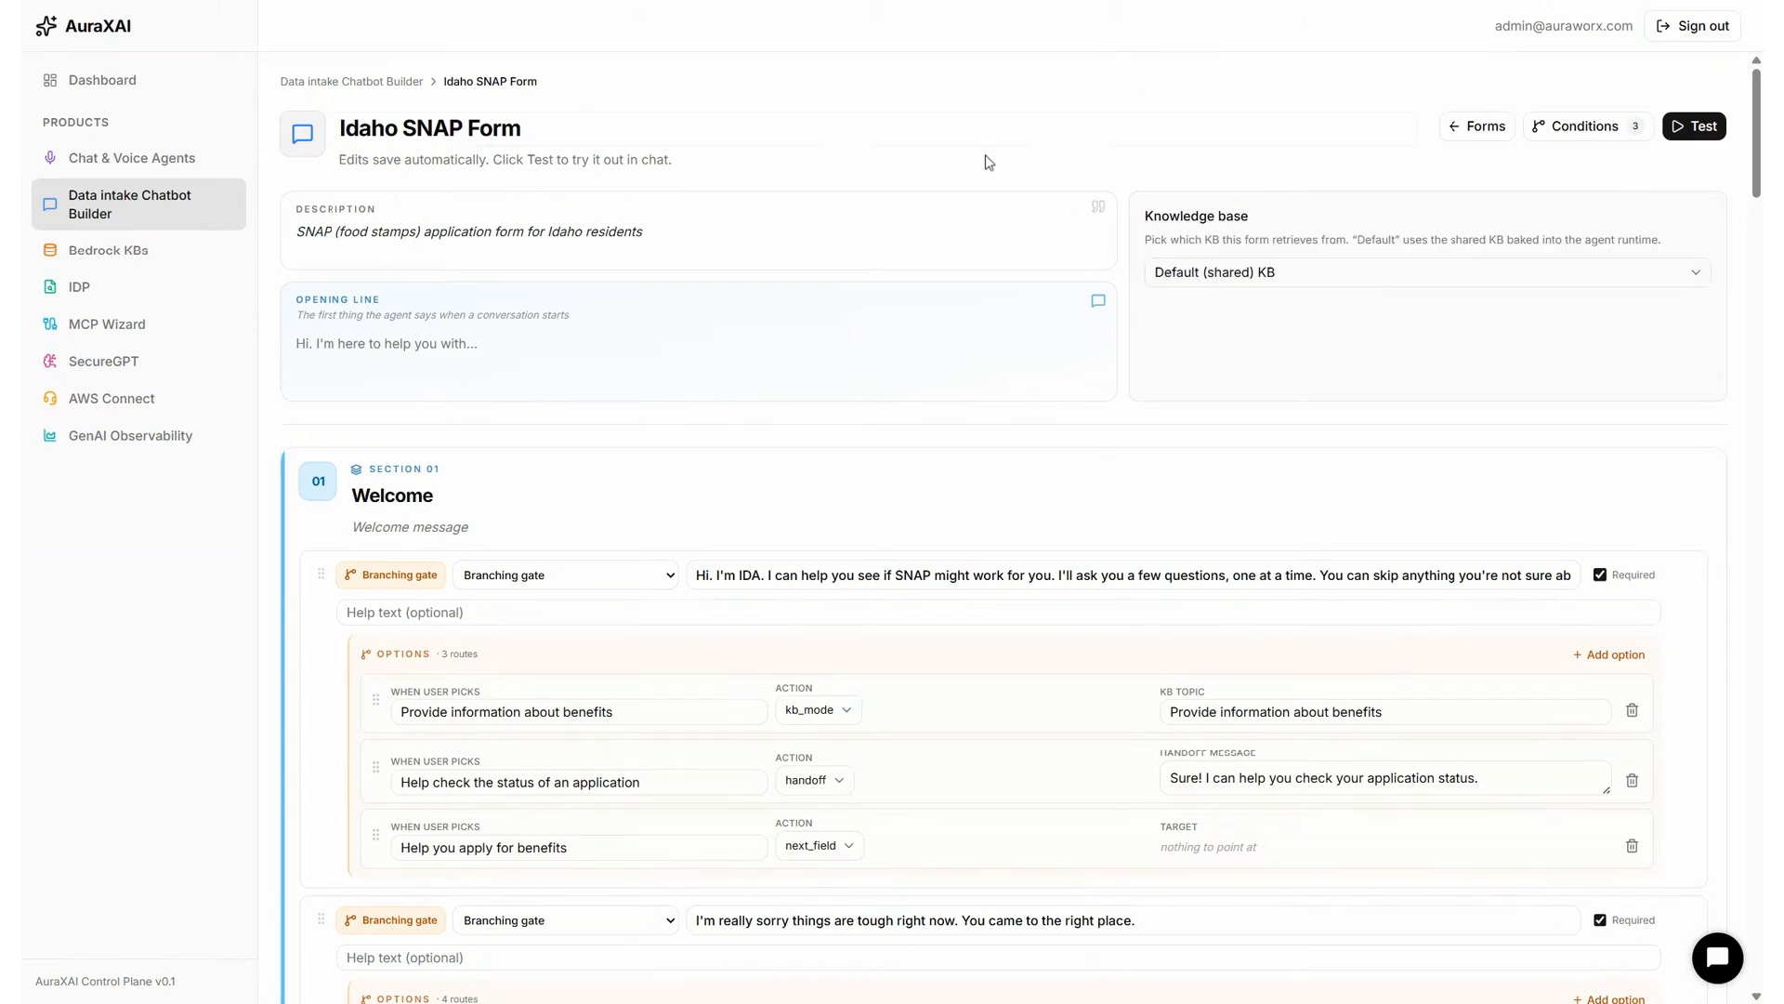
{"action": "scroll", "coordinate": [985, 163], "scroll_direction": "down", "scroll_amount": 6}
{"action": "scroll", "coordinate": [990, 203], "scroll_direction": "down", "scroll_amount": 4}
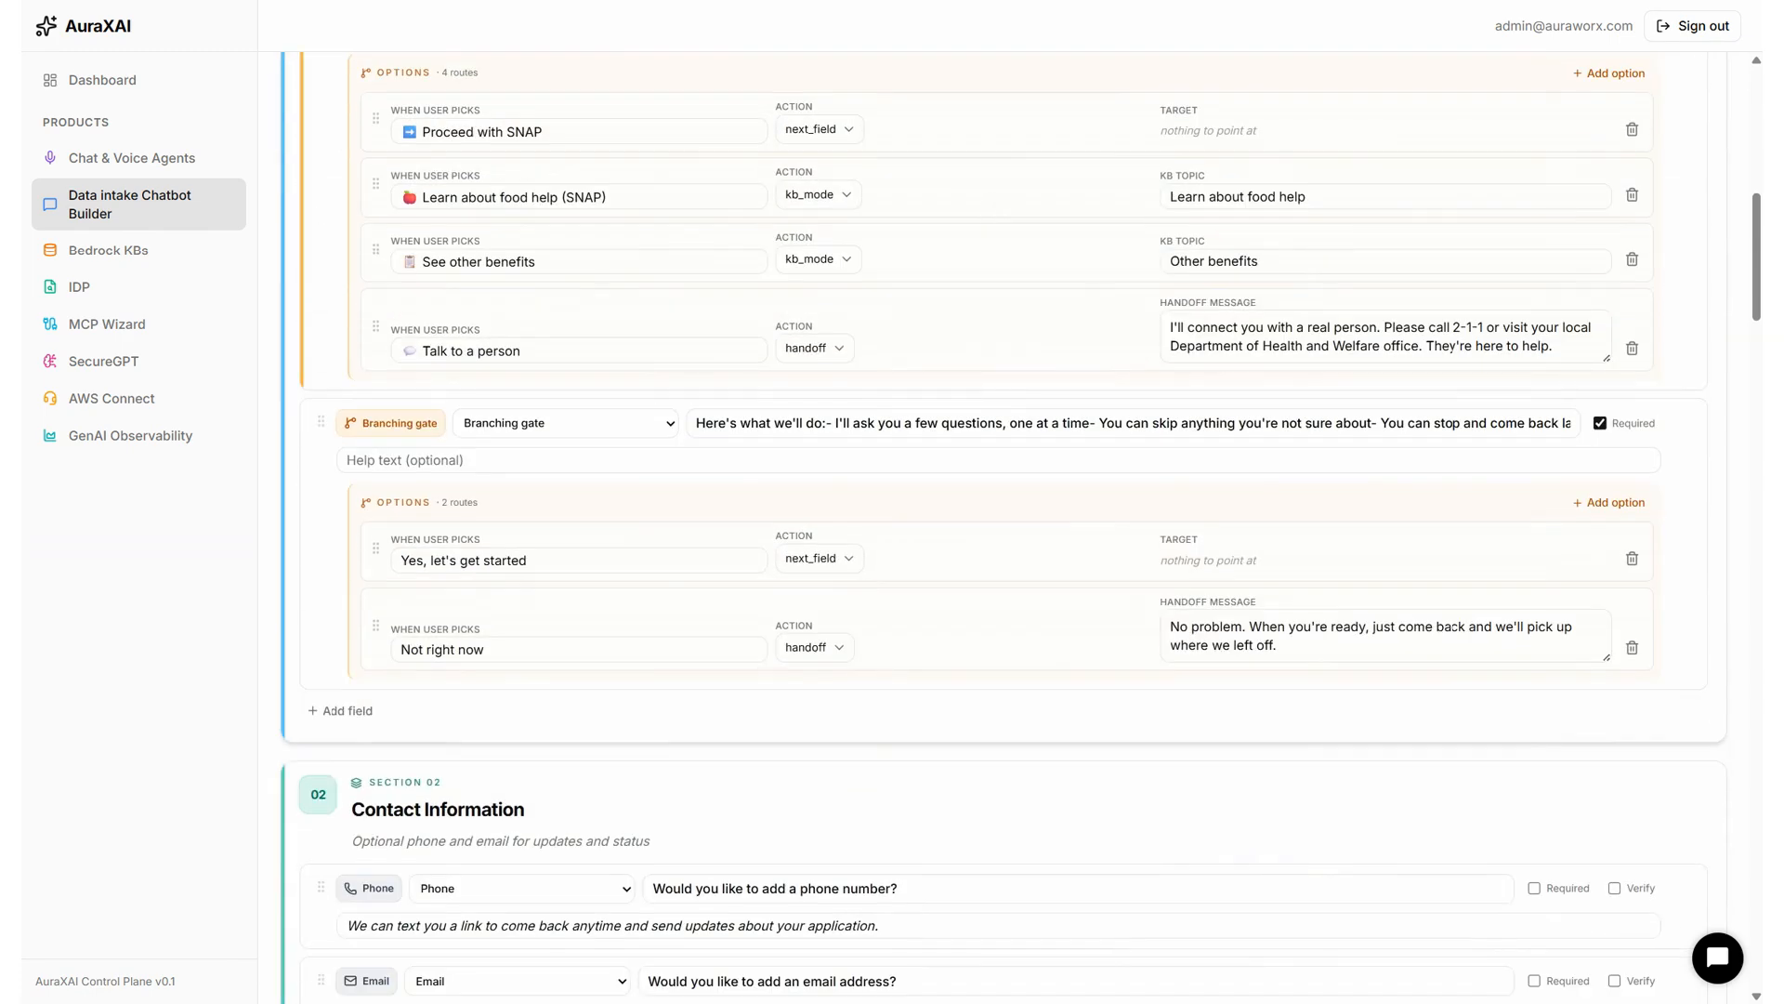
{"action": "scroll", "coordinate": [986, 199], "scroll_direction": "up", "scroll_amount": 10}
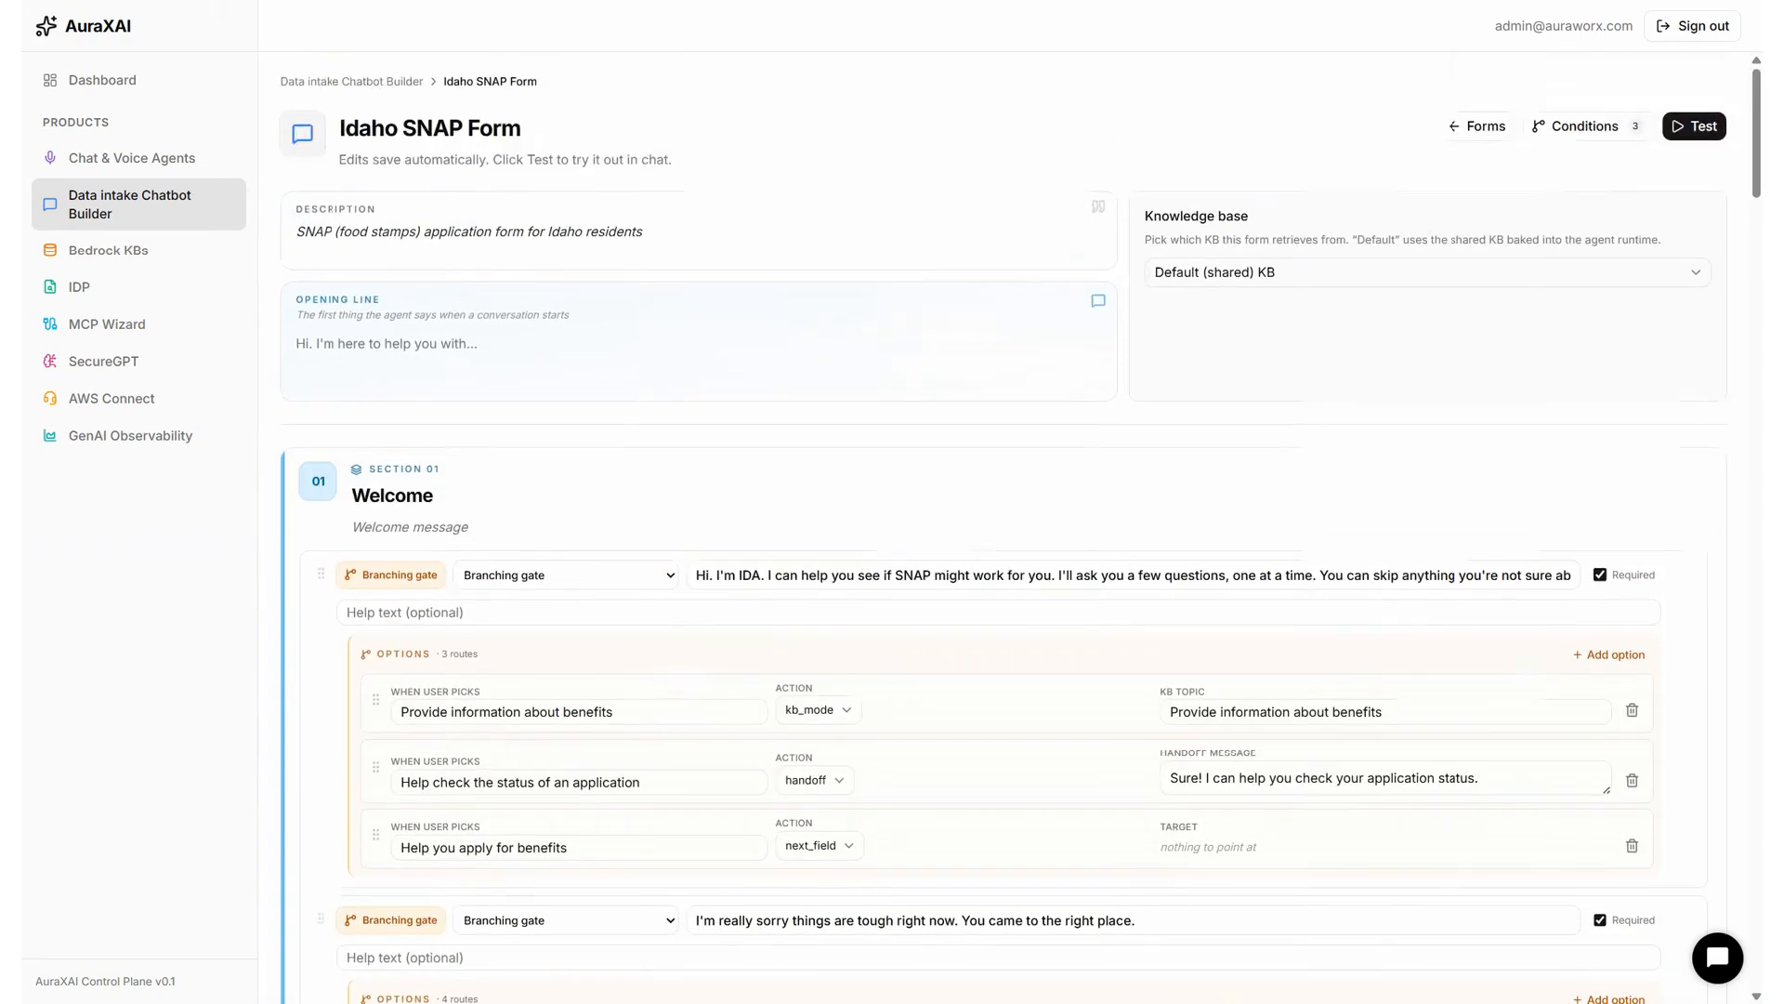